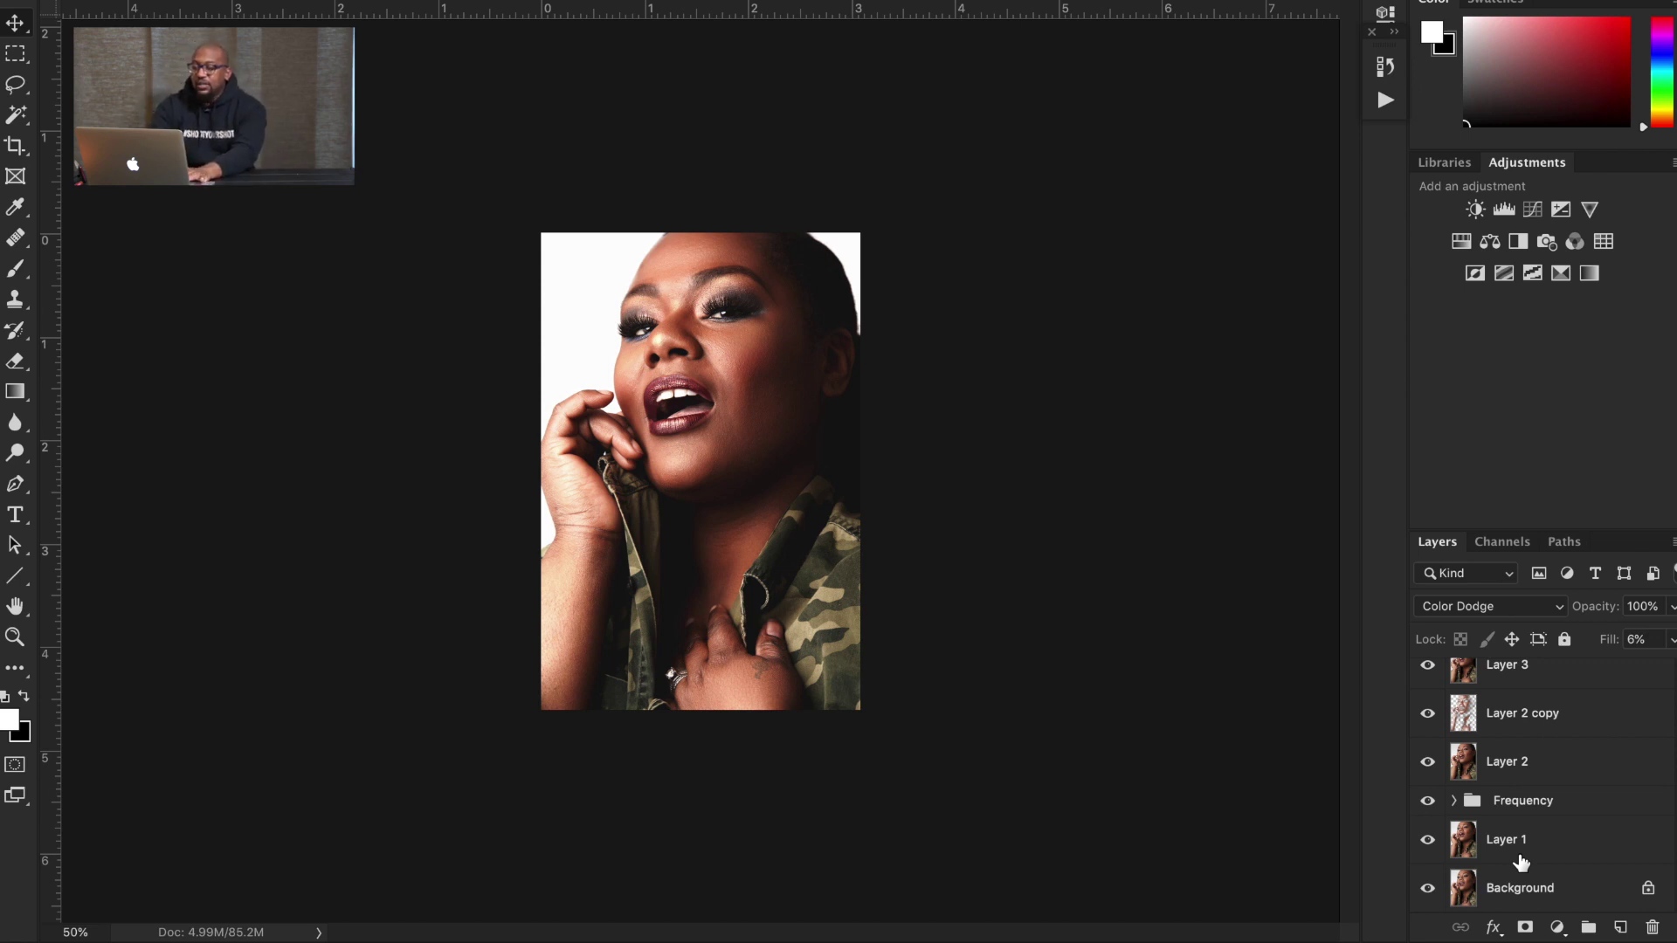
Step: Examine the retouched portrait up close and as a whole
key("super+equal")
key("super+equal")
key("super+equal")
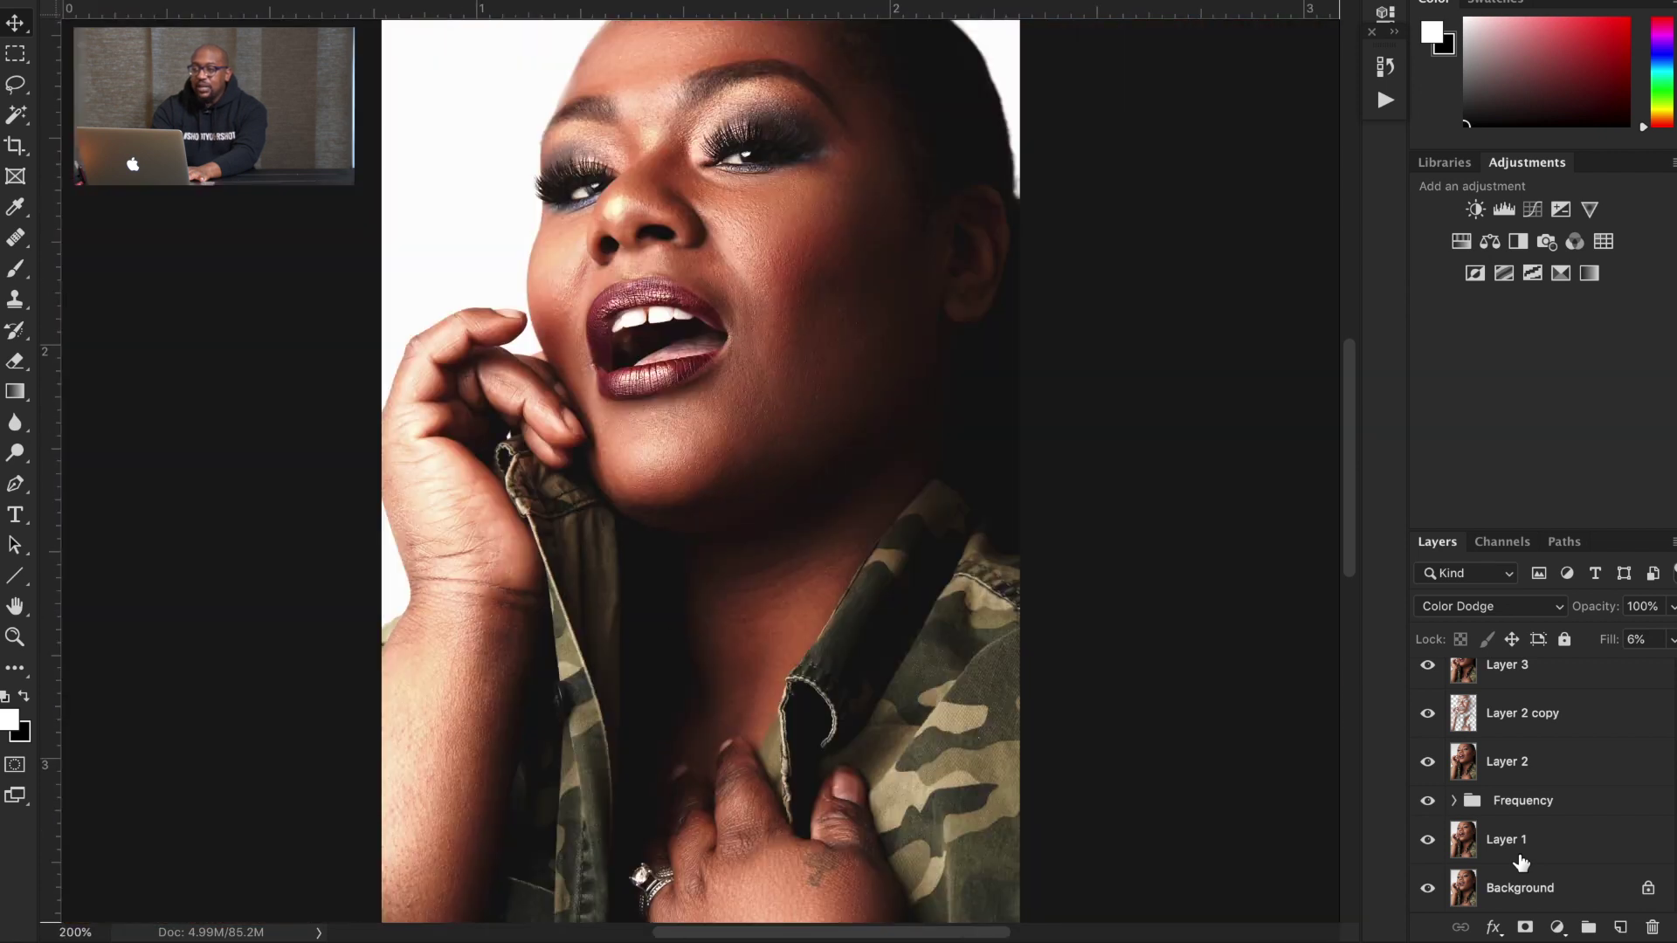
key("super+minus")
key("super+minus")
key("super+equal")
key("super+equal")
key("super+minus")
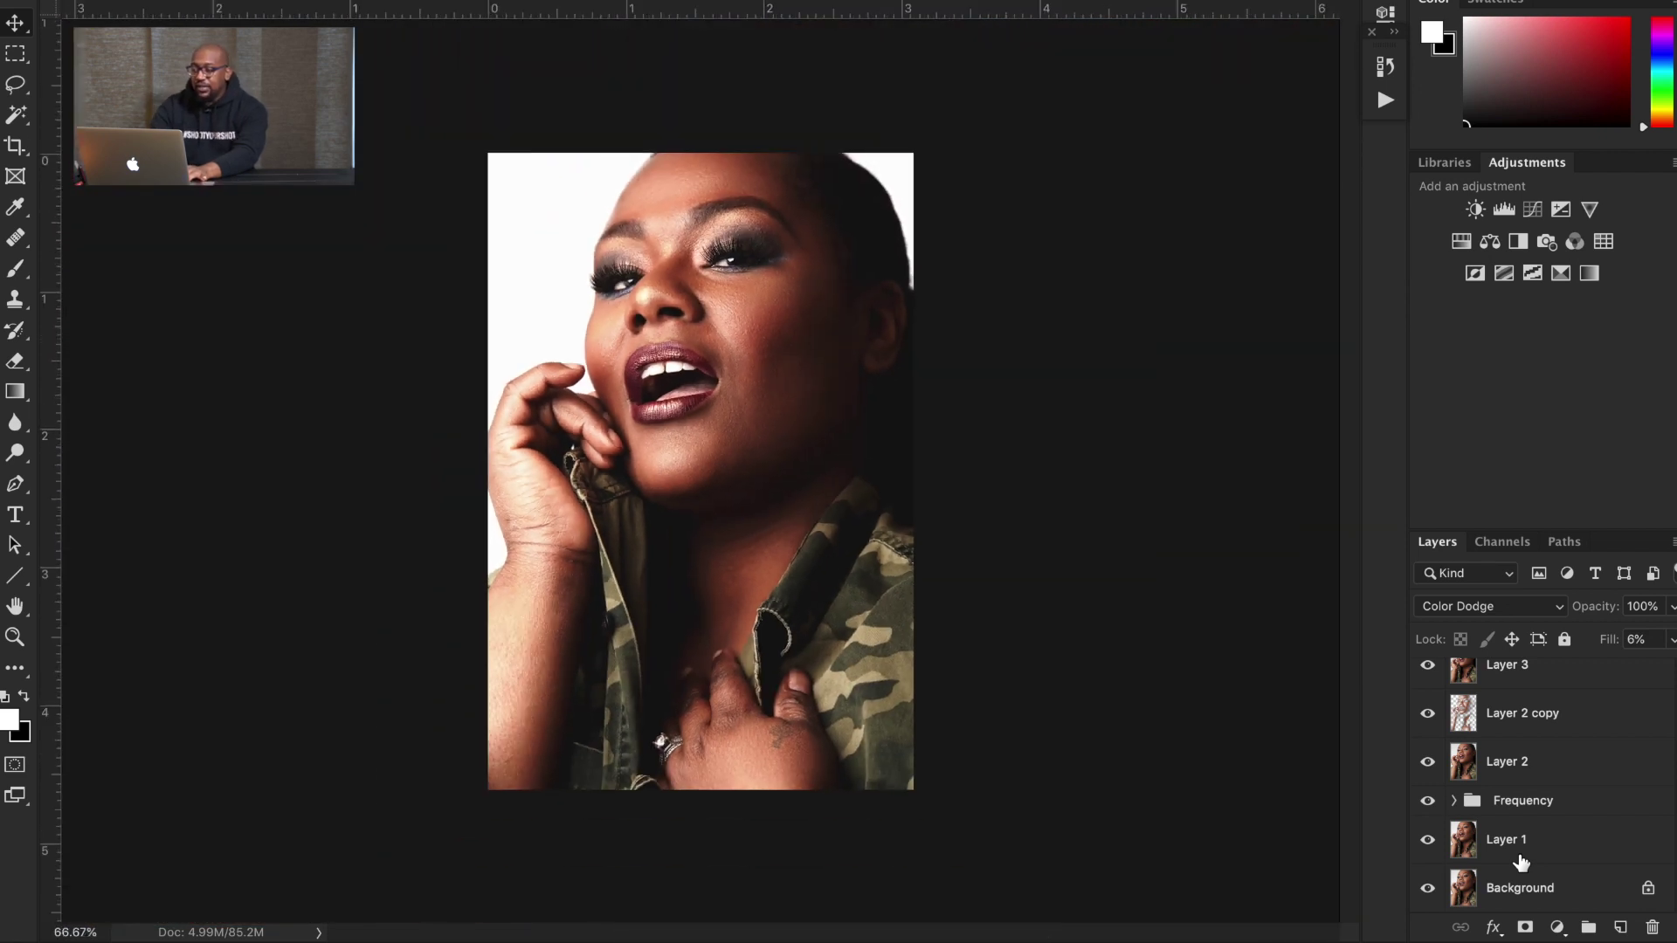
Step: Show only the Background layer, Layer 1 and the Frequency group, hiding all other layers
left_click(1427, 888, "alt")
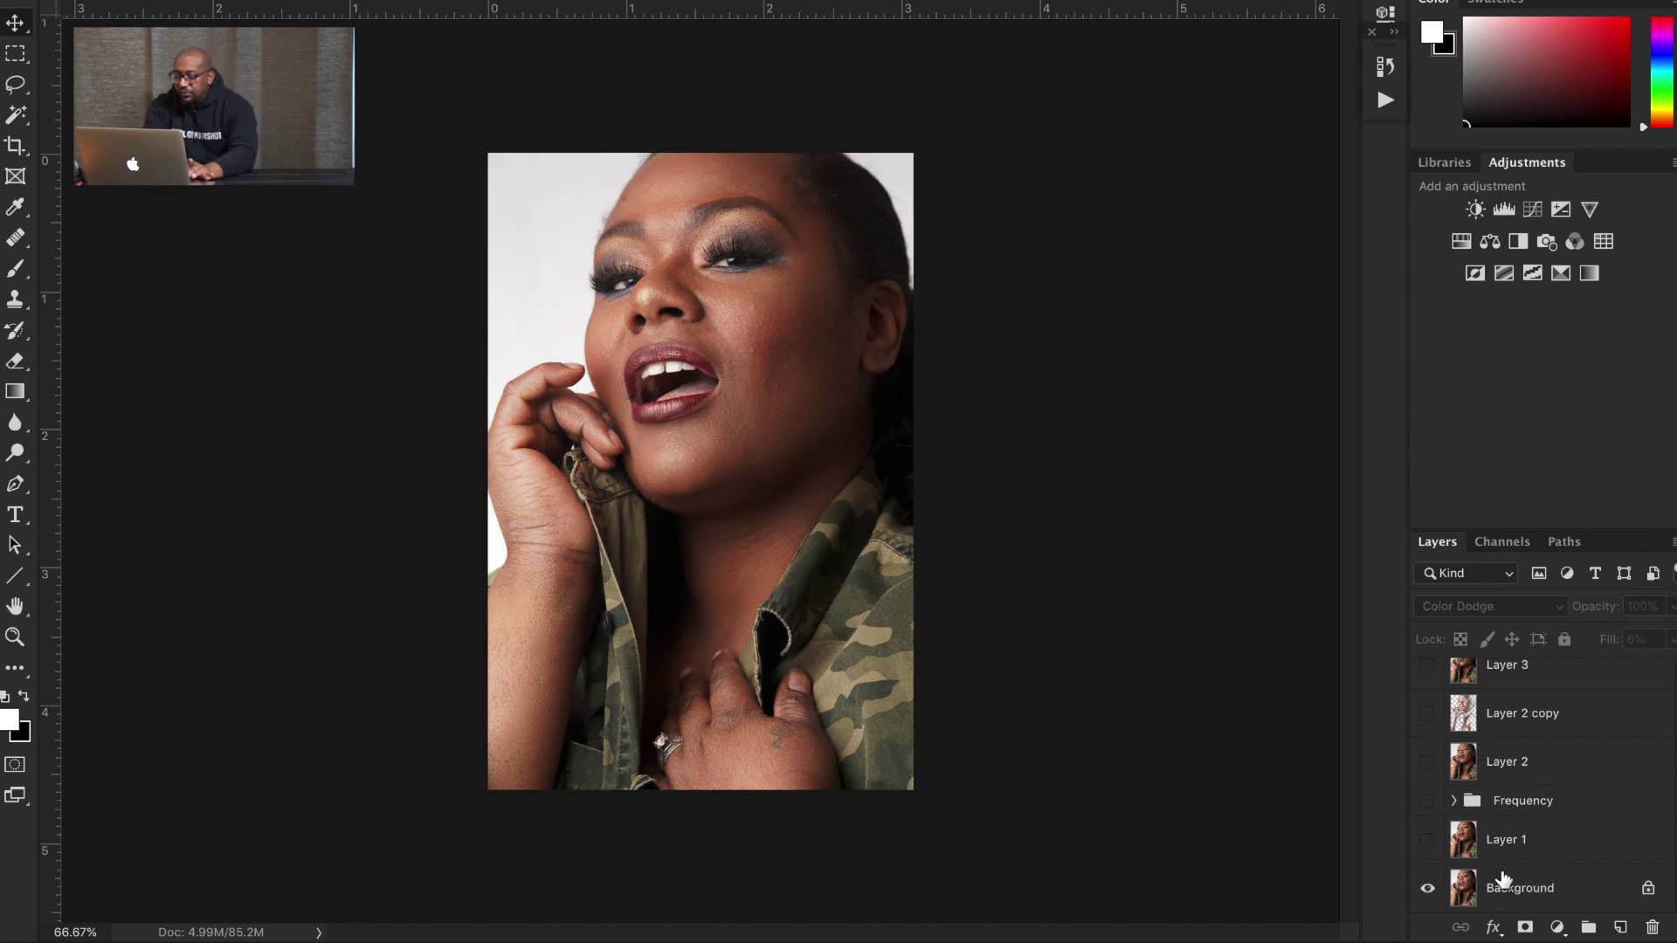
left_click(1427, 843)
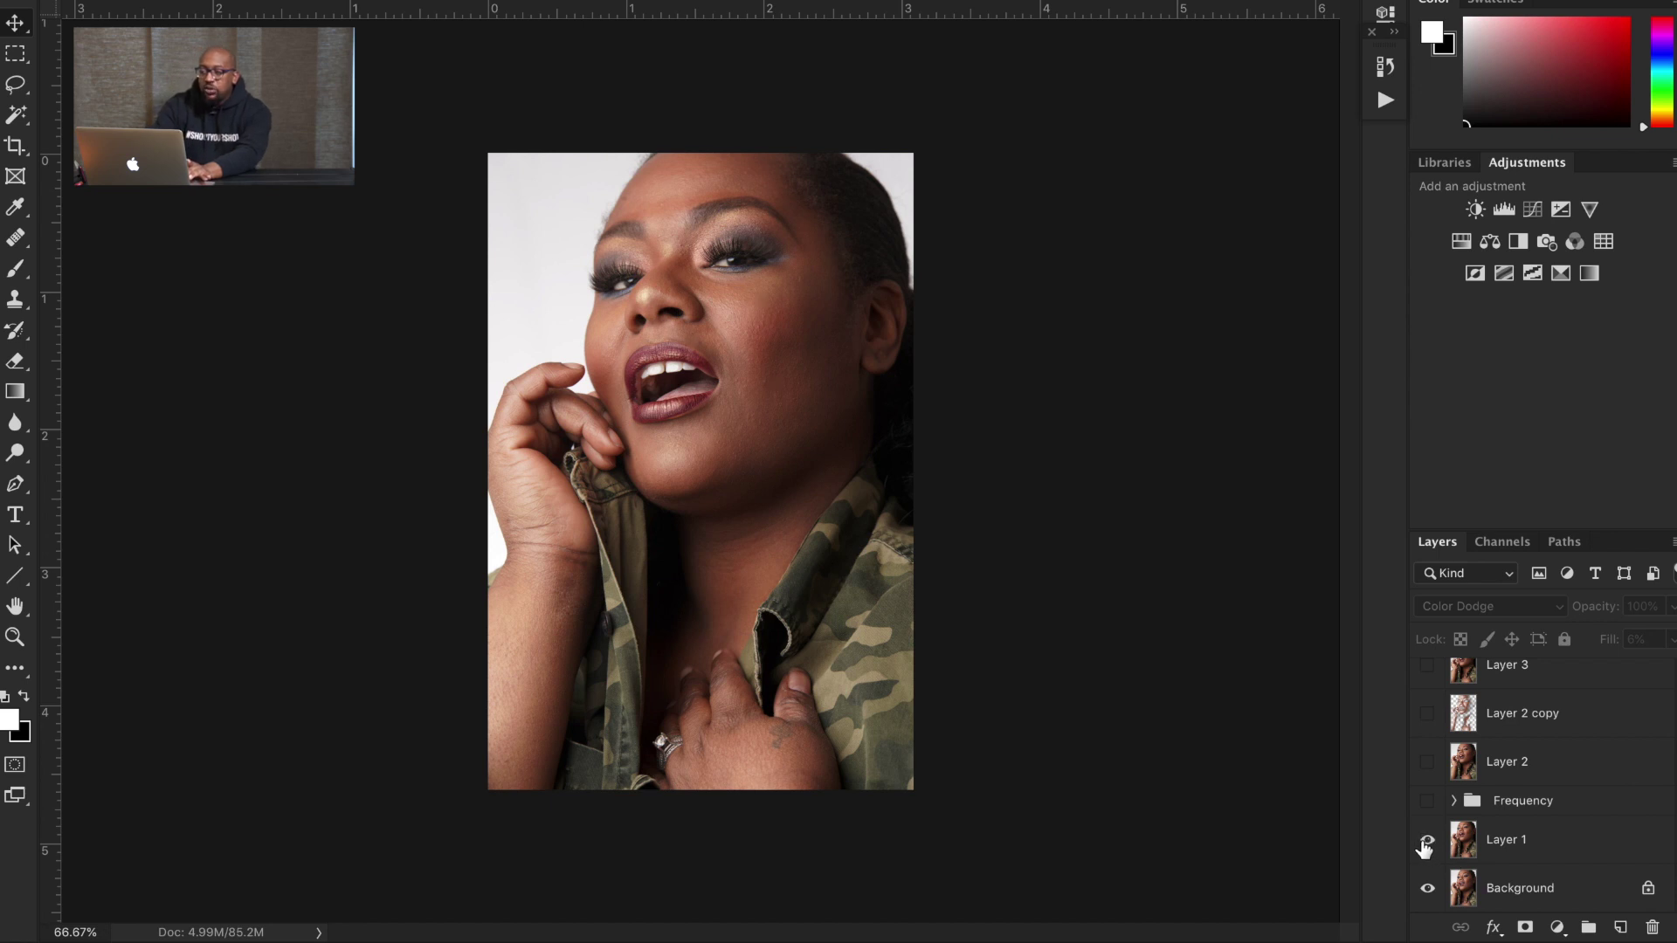
left_click(1426, 801)
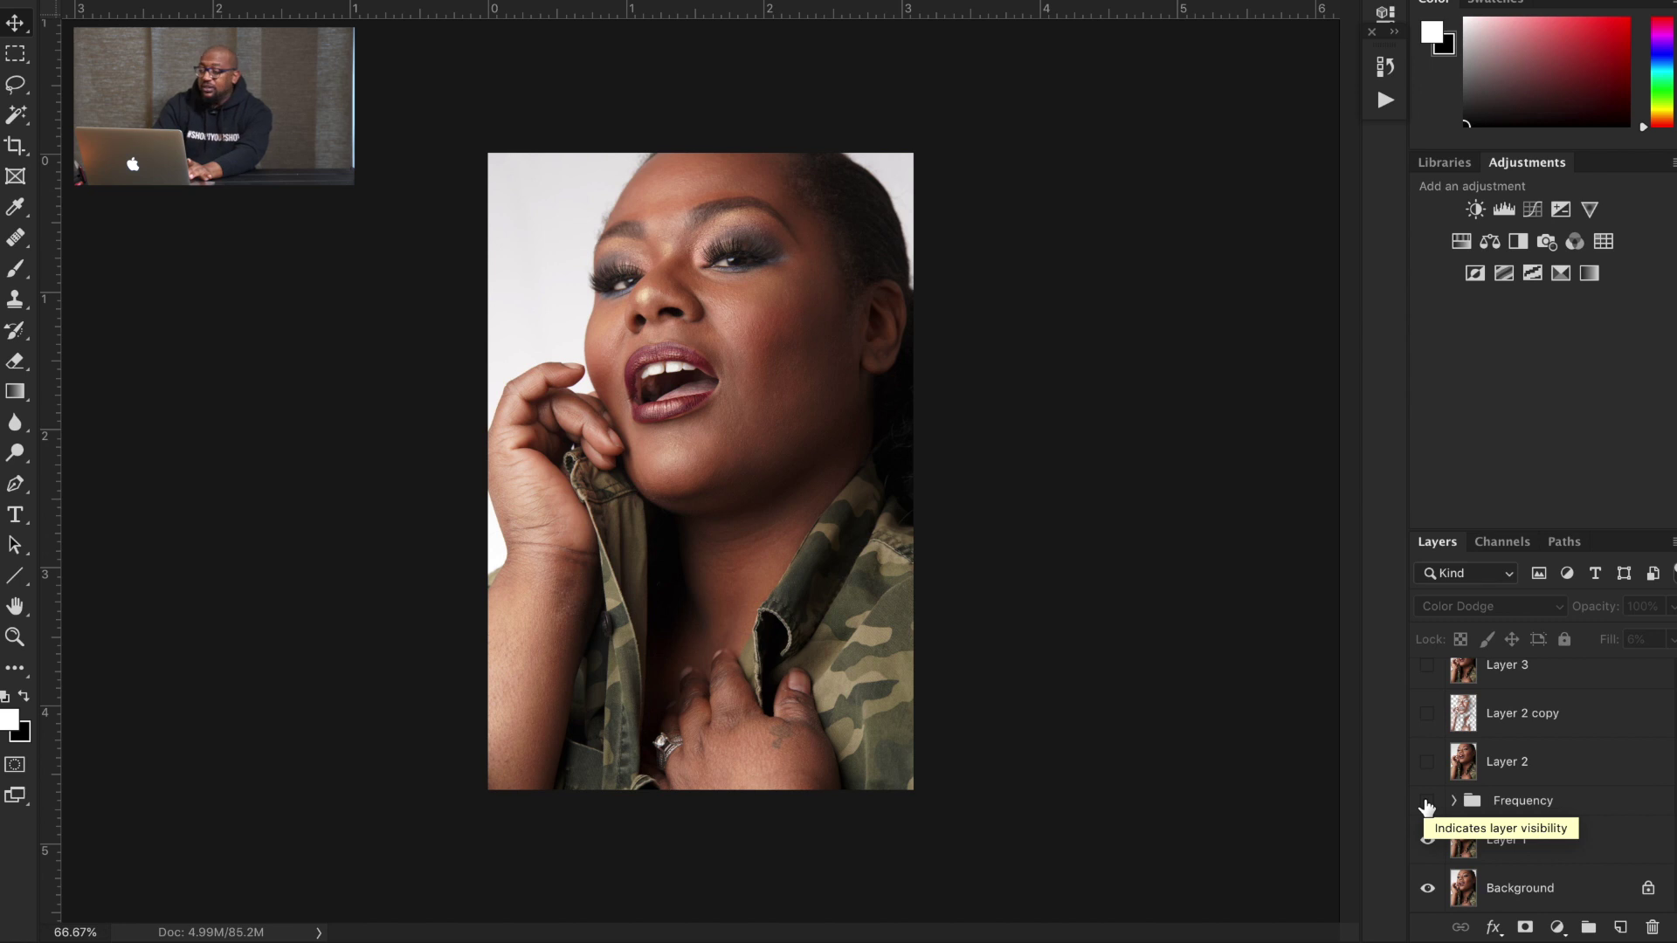
left_click(1426, 802)
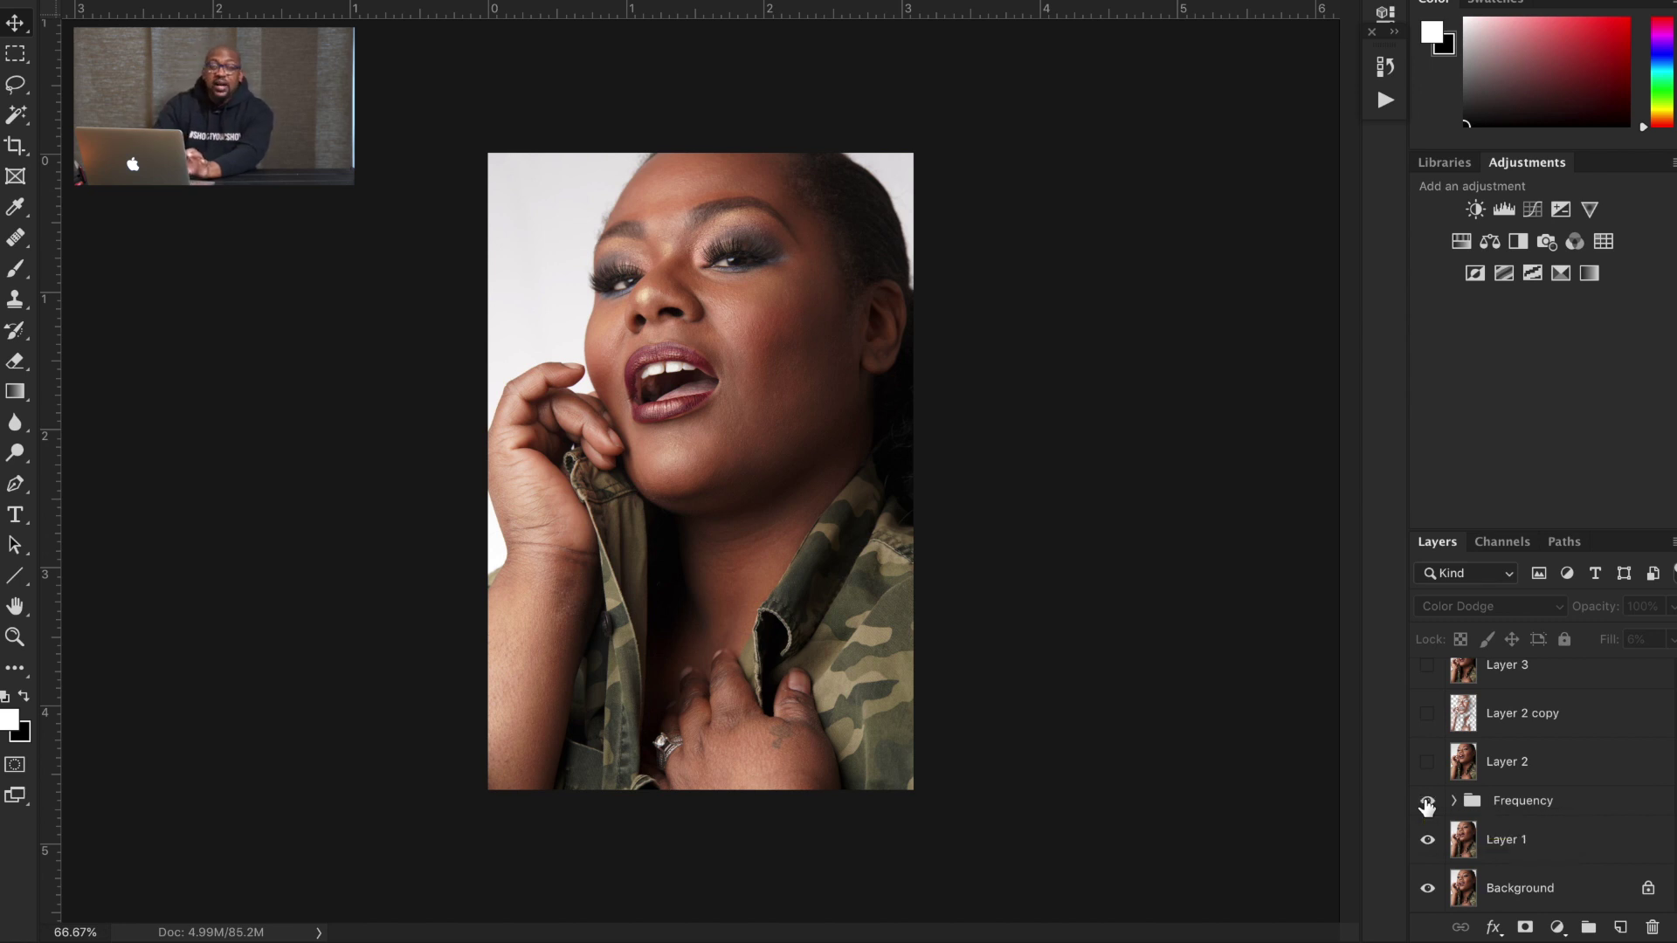
Step: Expand the Frequency group and select the Background layer to inspect the portrait's skin up close
left_click(1453, 803)
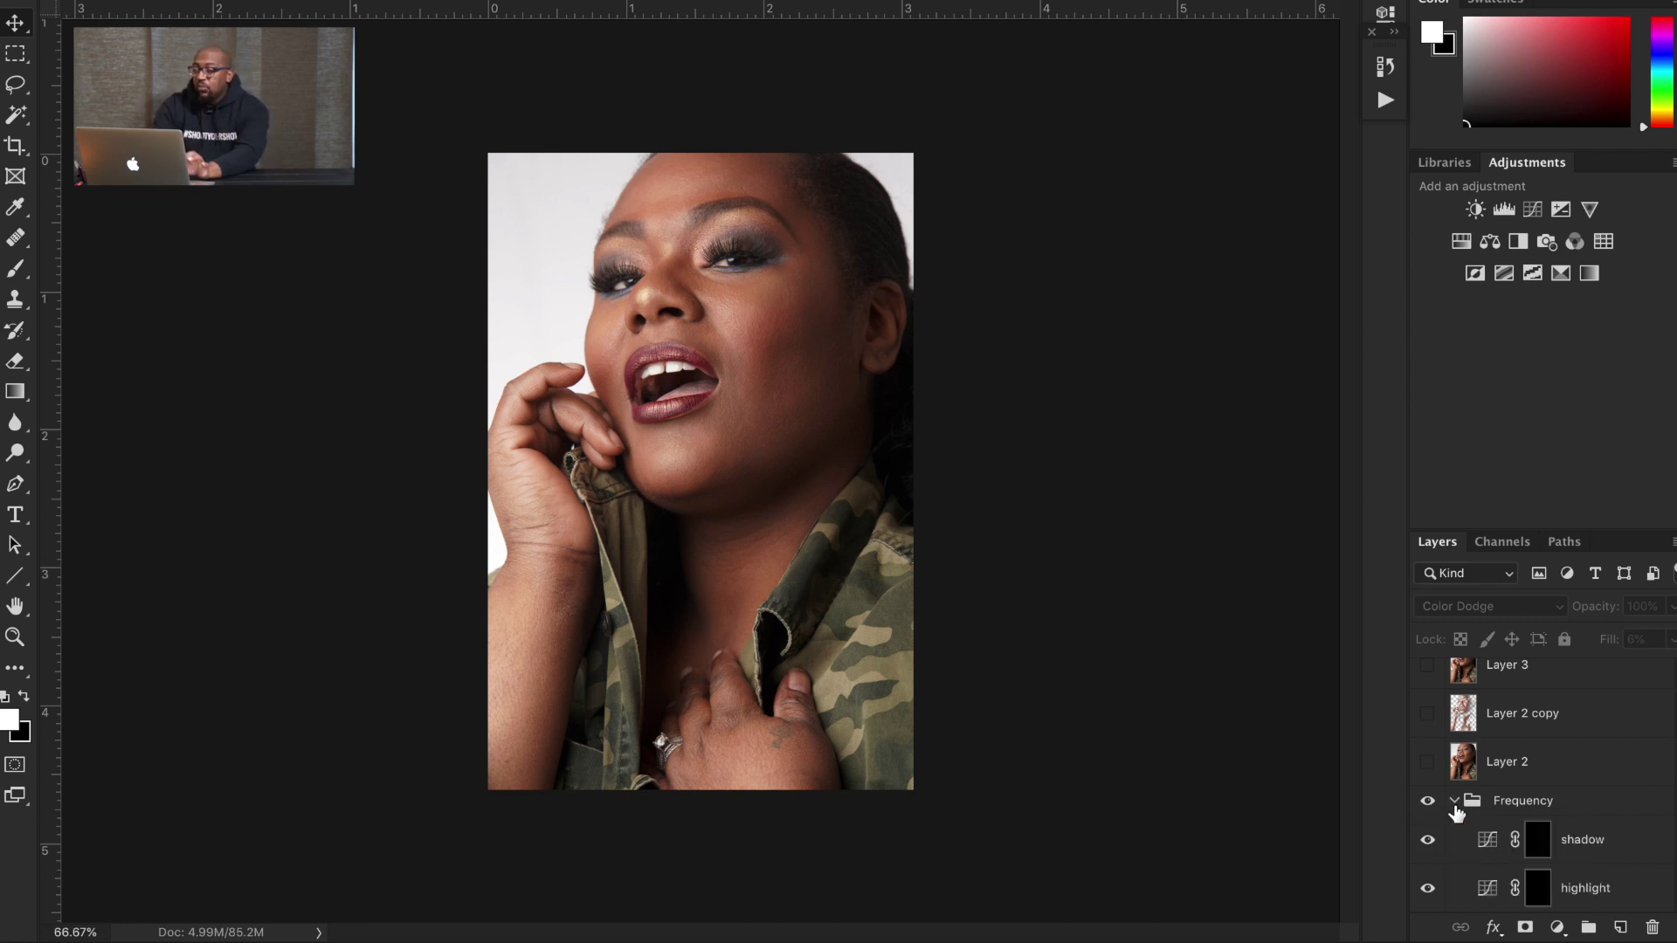
scroll(1504, 810, "down", 2)
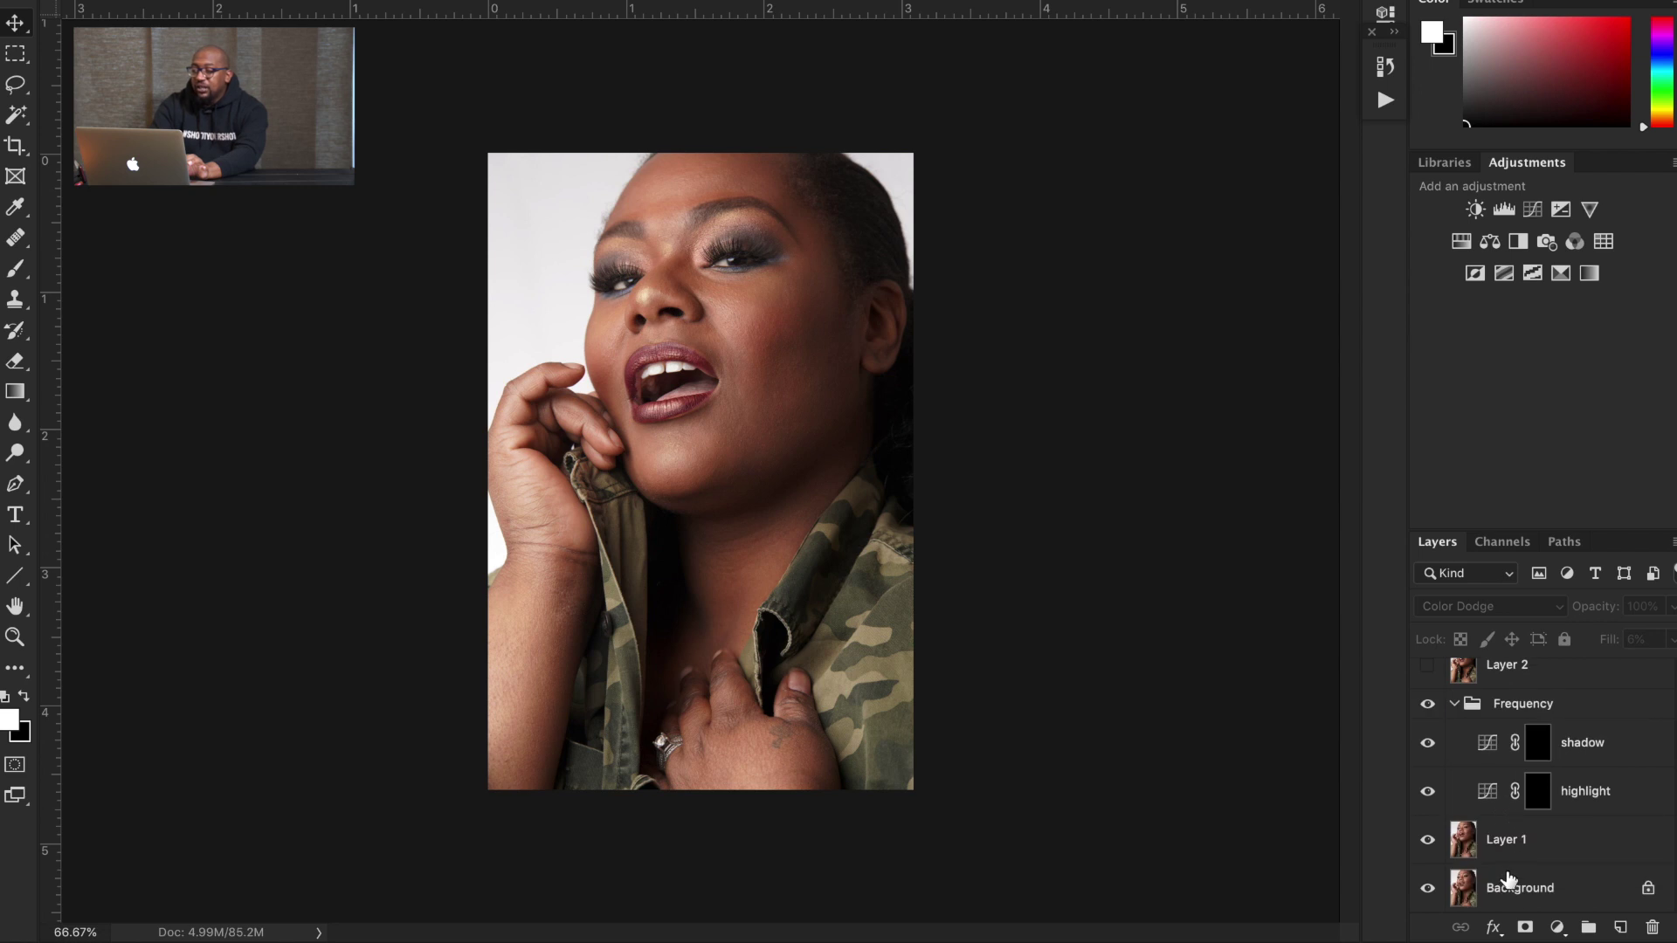
left_click(1509, 879)
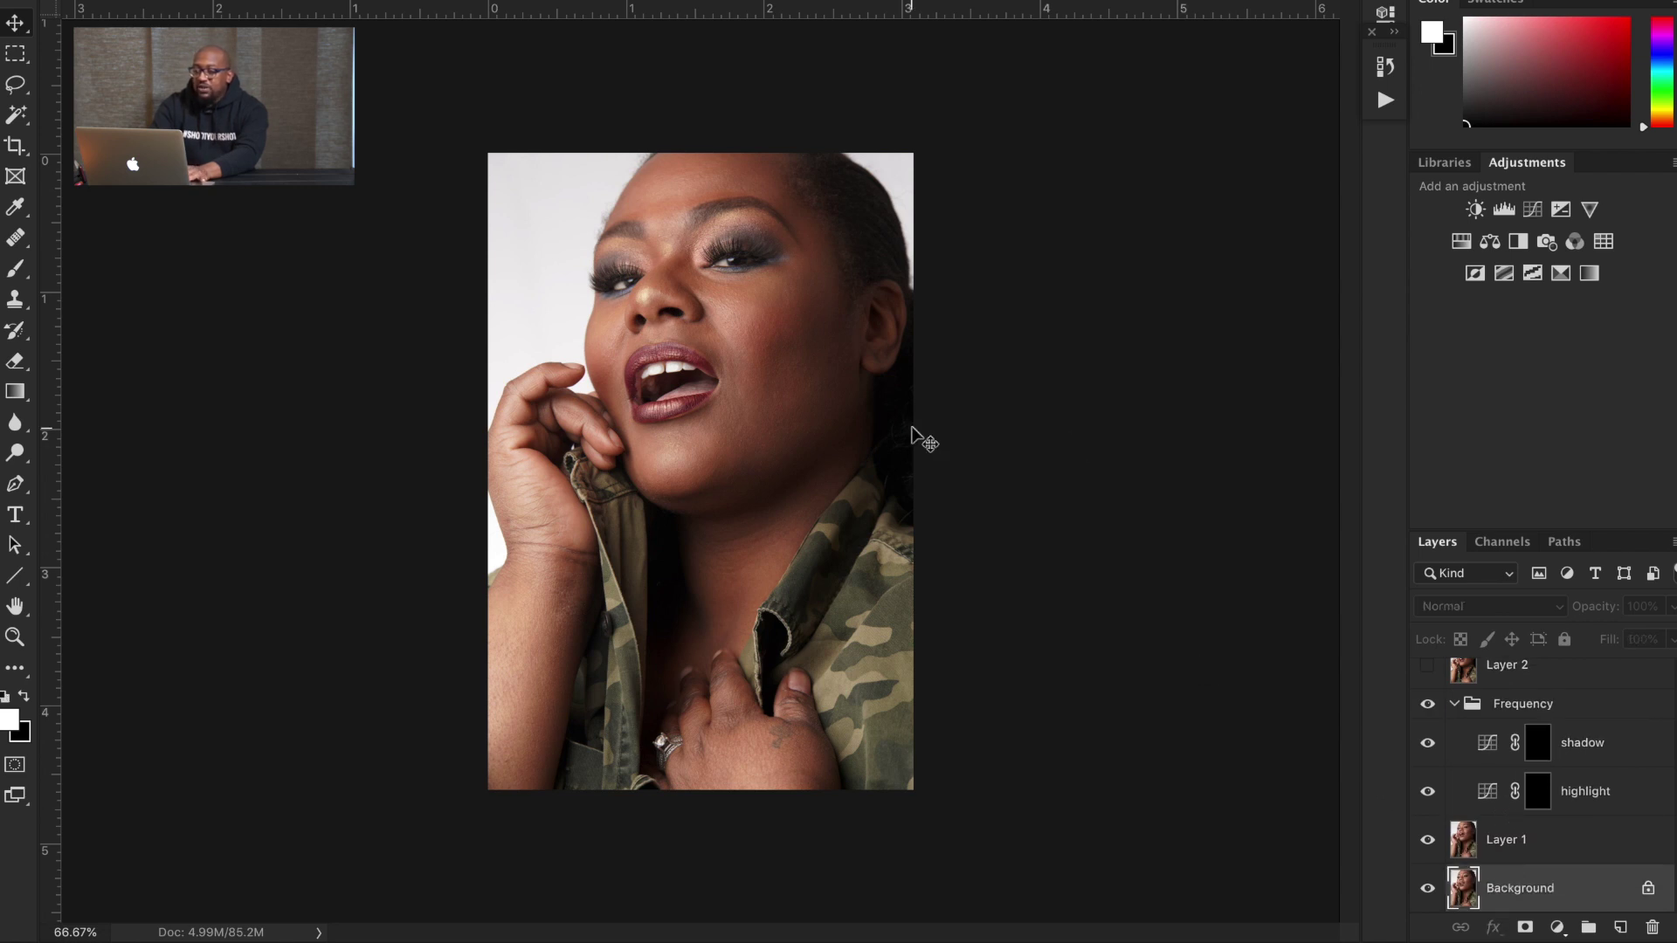
key("super+equal")
key("super+equal")
key("super+minus")
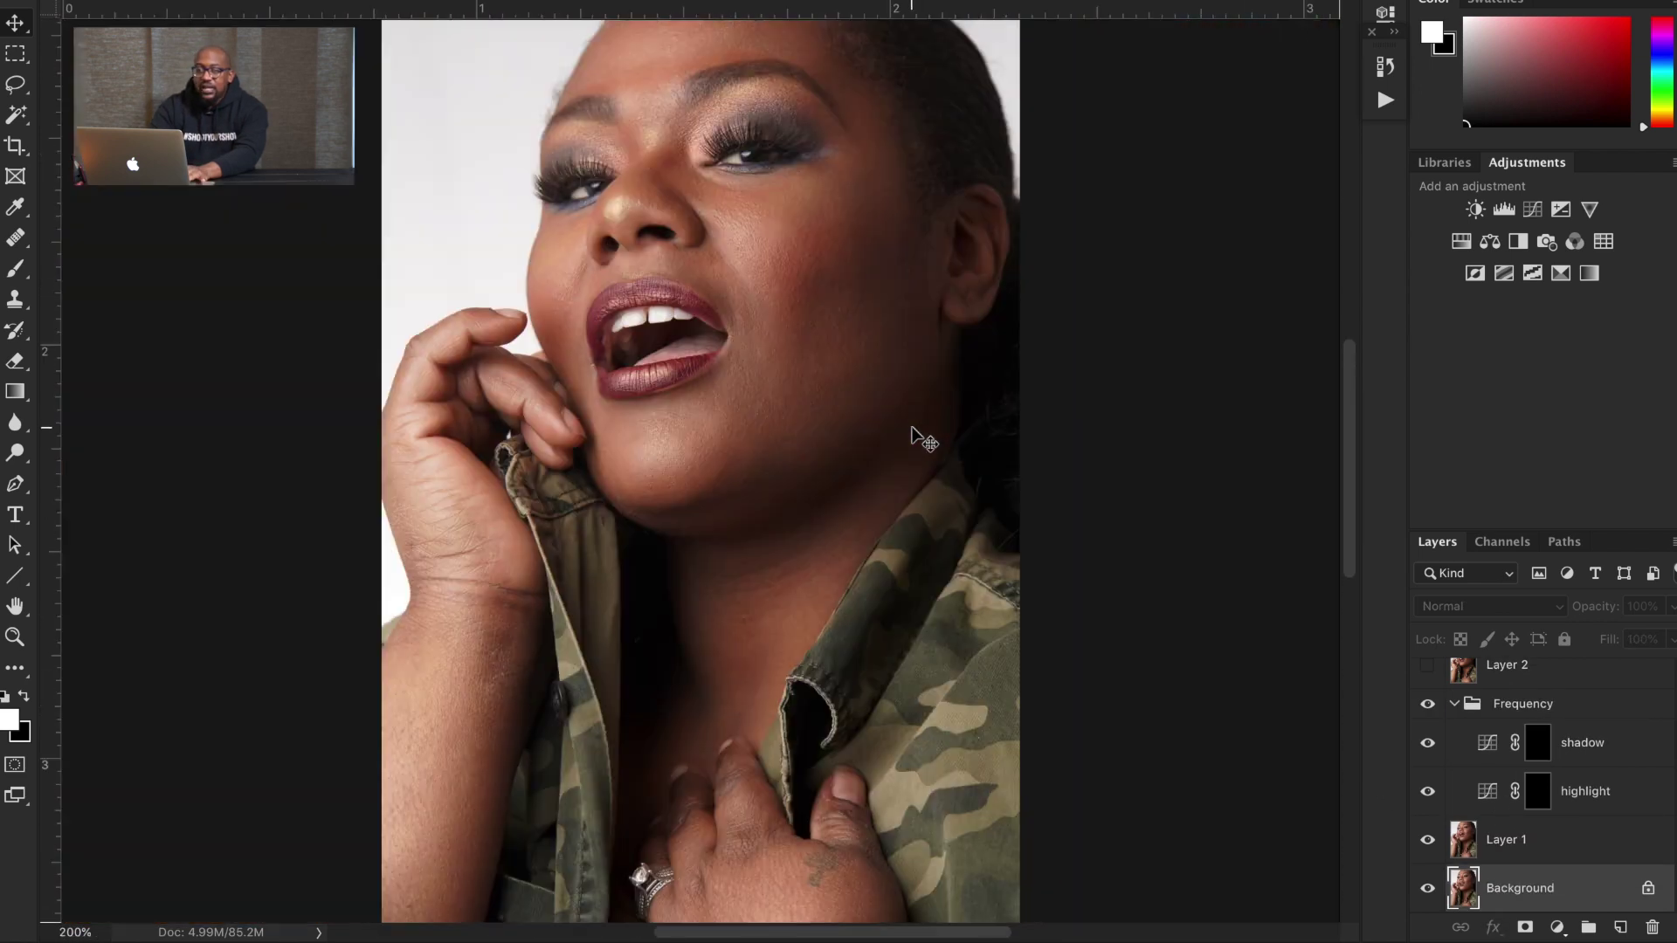
Step: Make Layer 1 active with the Mixer Brush tool, and switch to the healing brush tool
right_click(26, 275)
left_click(96, 334)
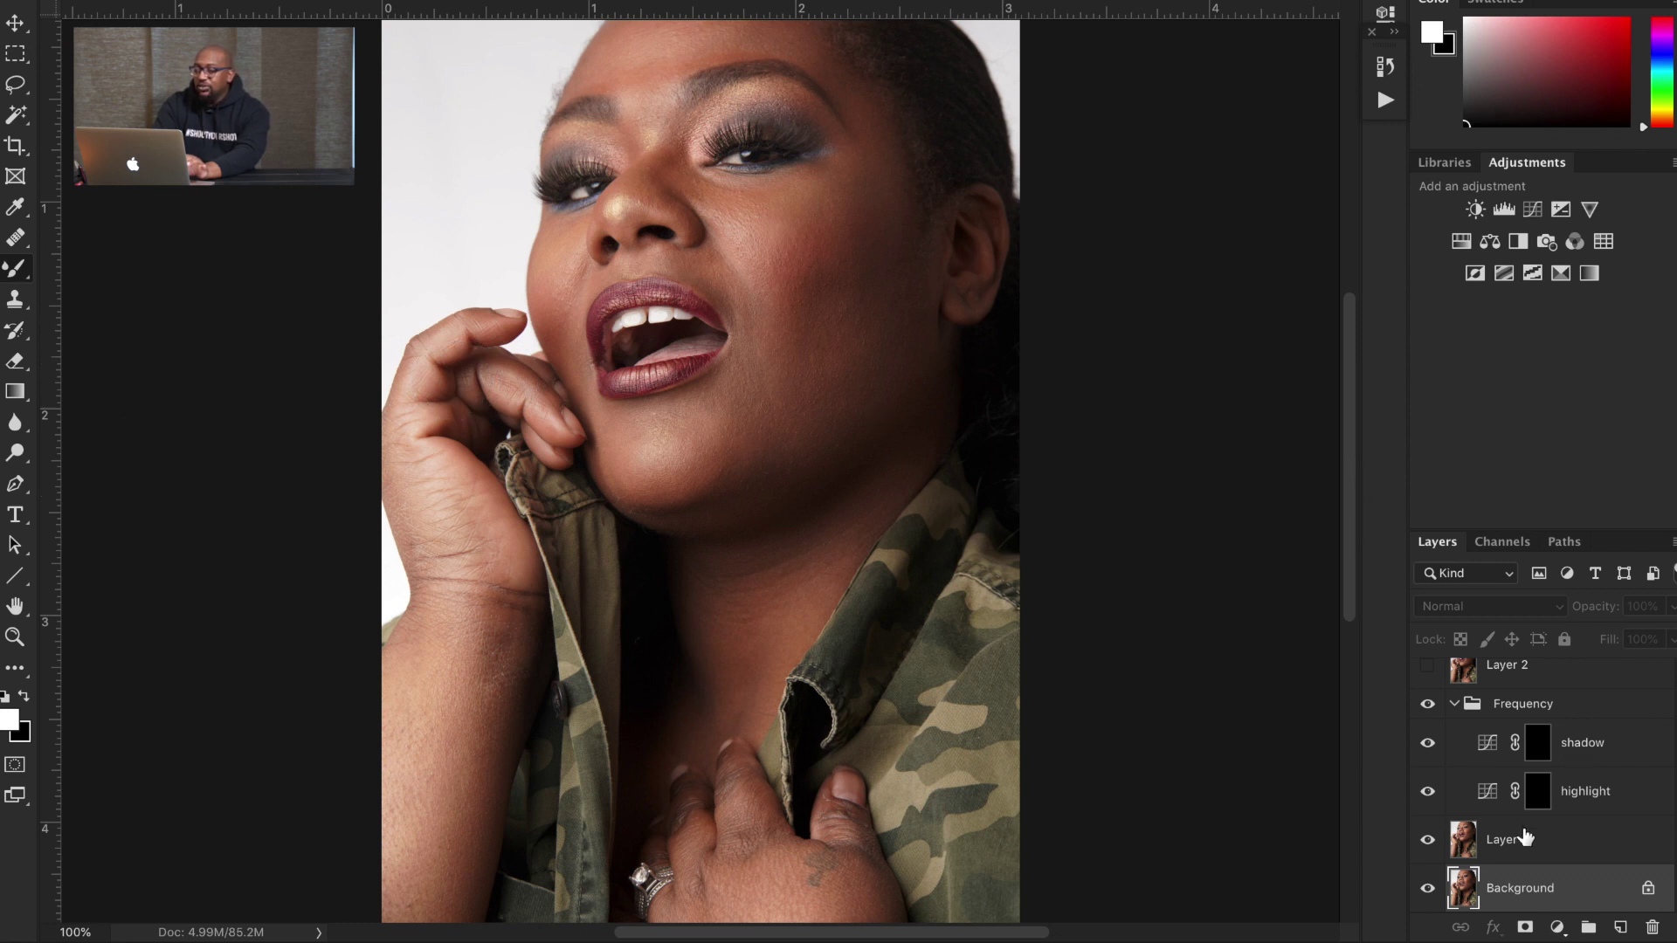
left_click(1557, 833)
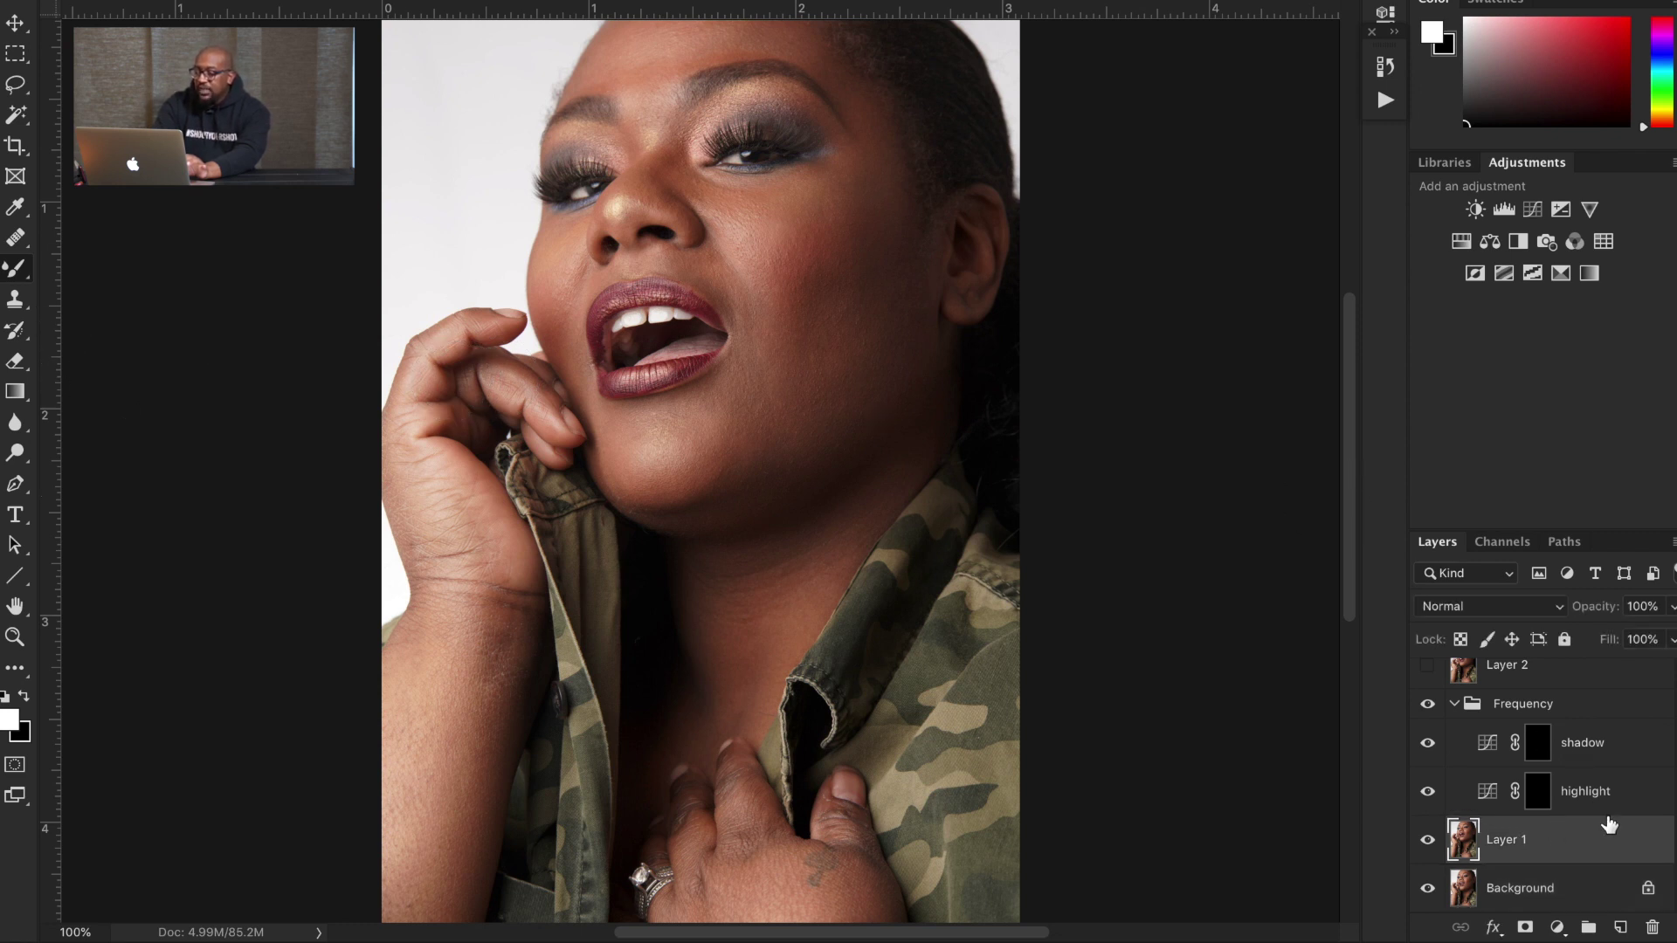
scroll(1609, 824, "up", 4)
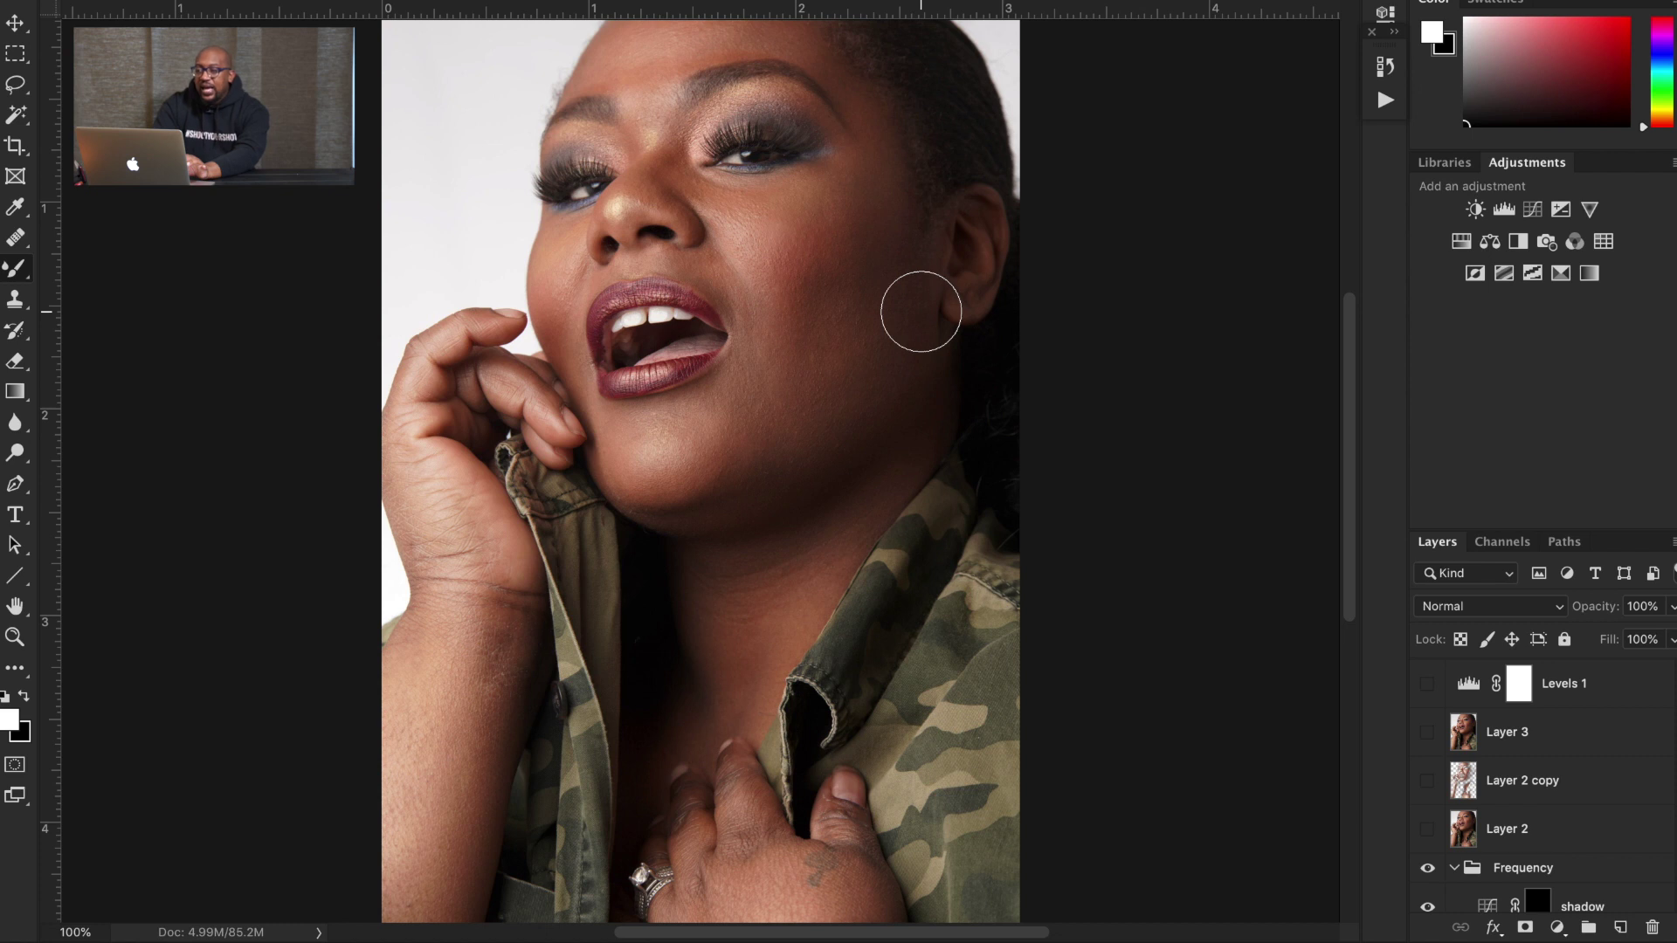
left_click(17, 240)
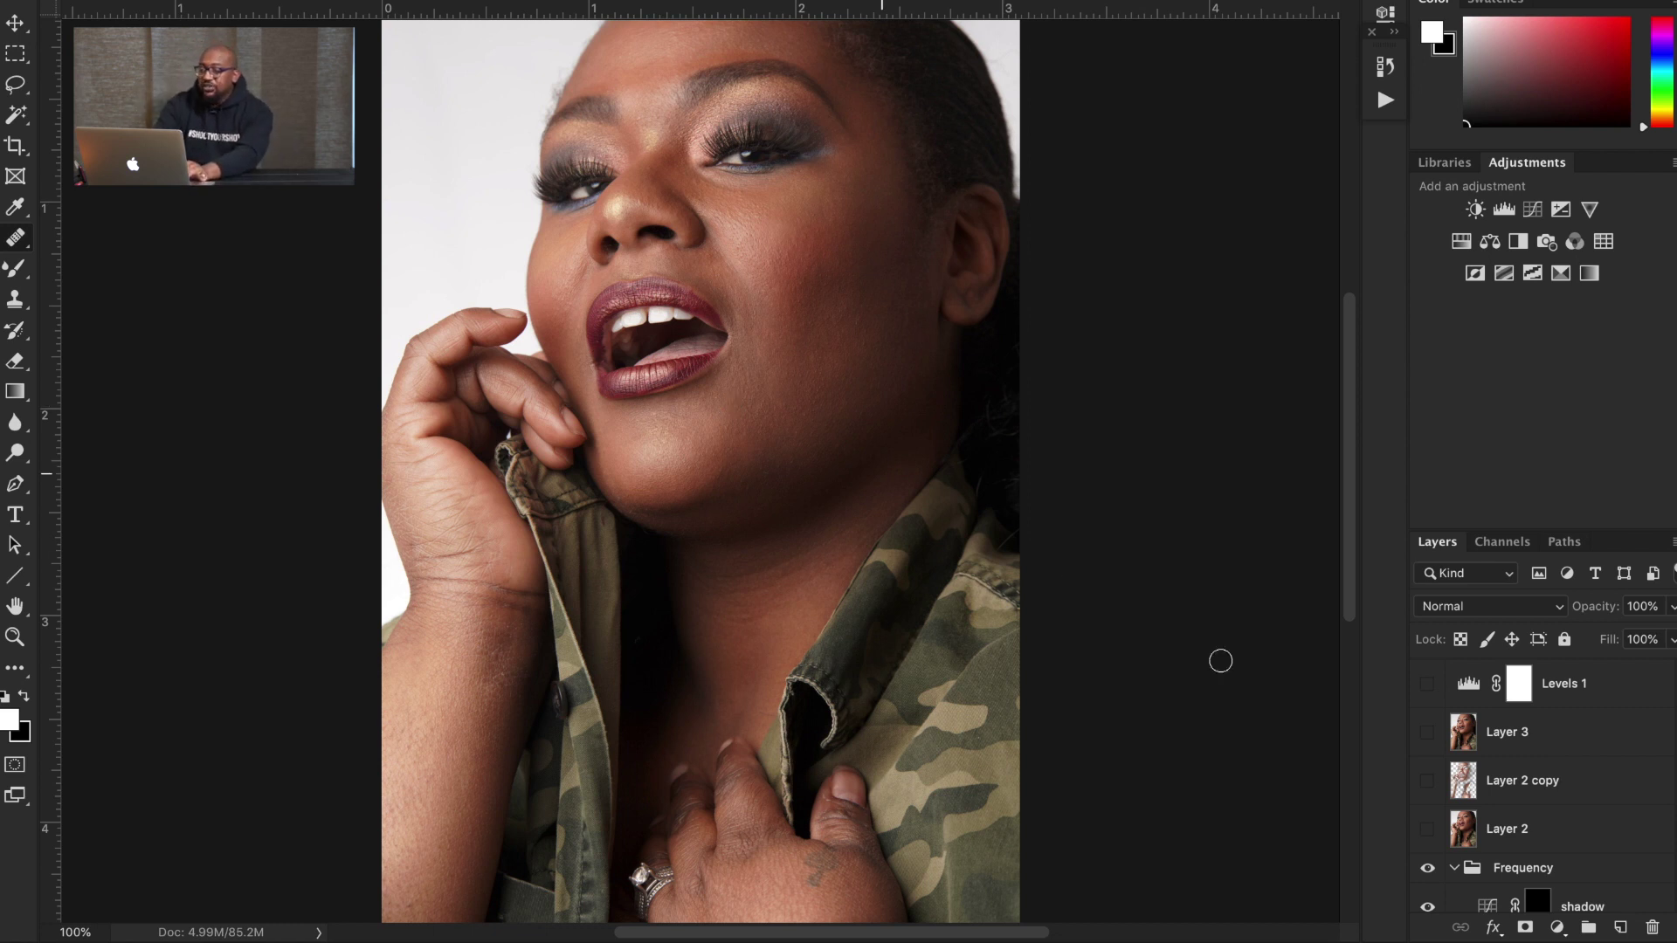
Step: Compare the portrait with and without the Frequency group, leave the group shown, and make Layer 2 visible
scroll(1514, 834, "down", 3)
scroll(1518, 836, "up", 2)
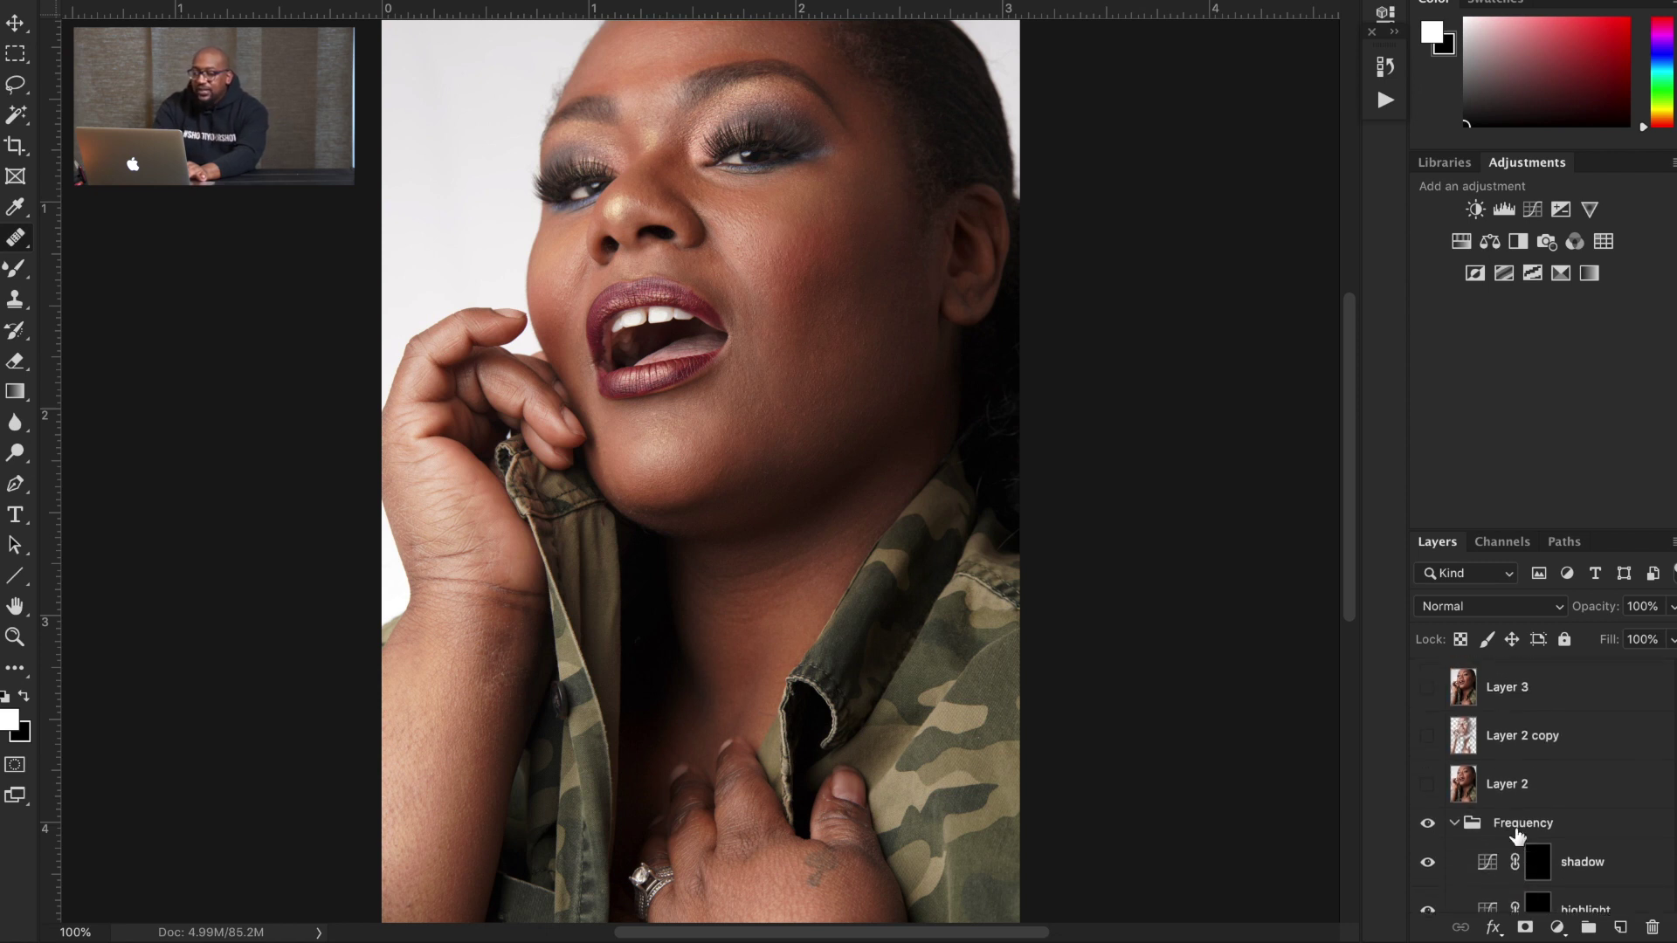
left_click(1426, 824)
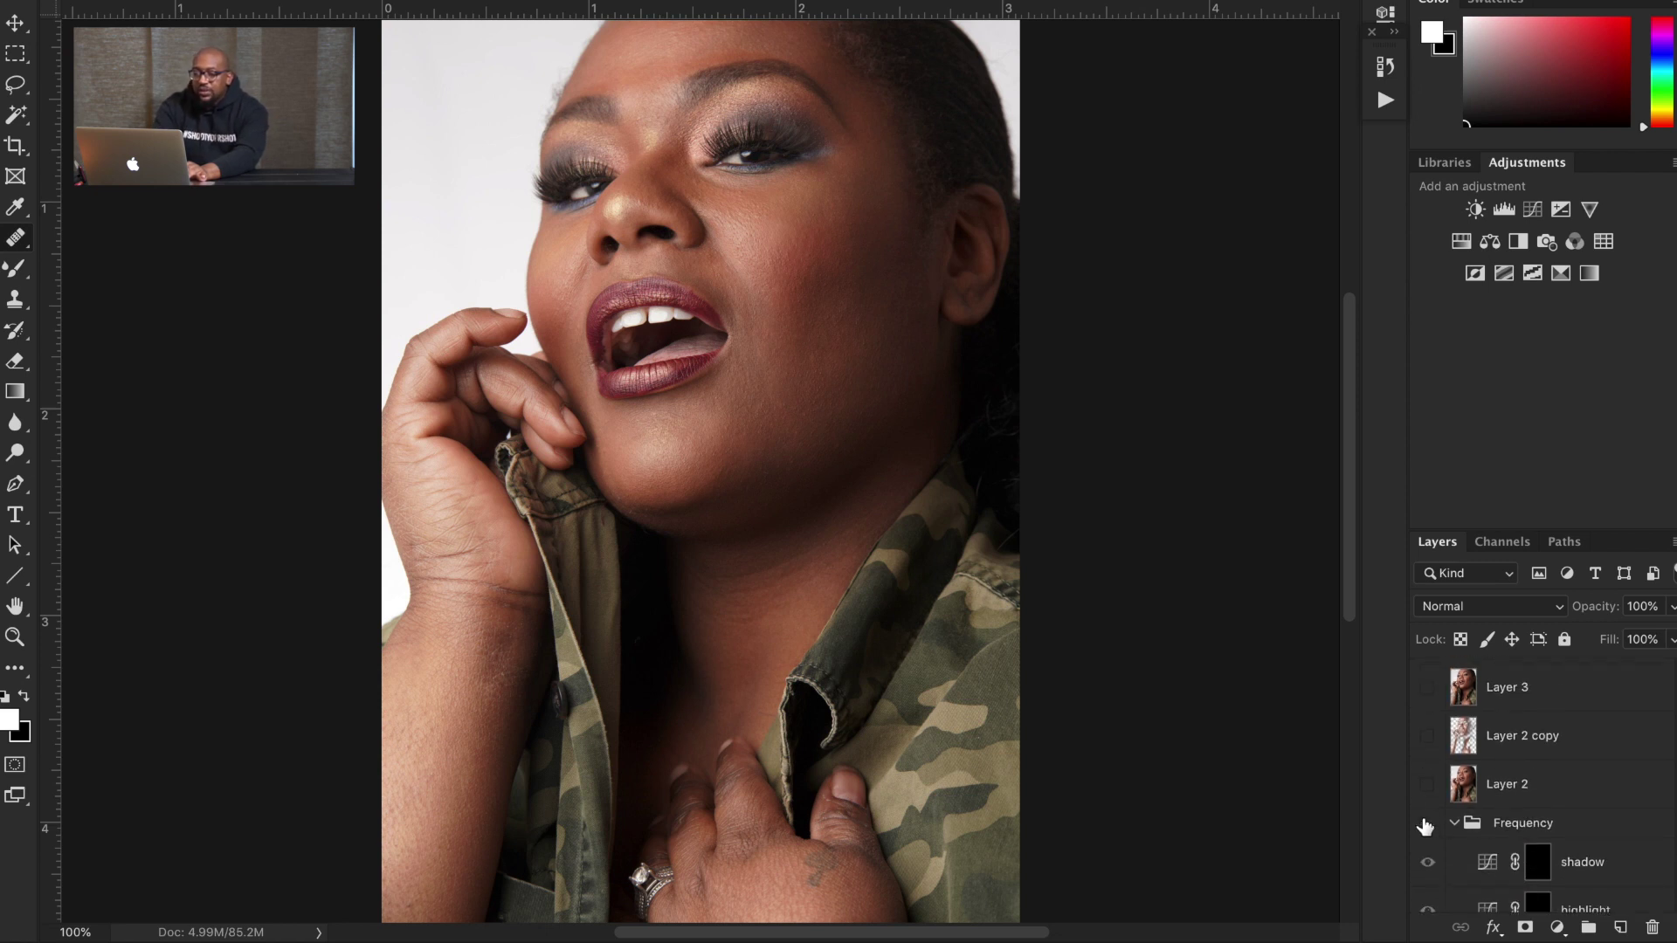
left_click(1426, 824)
left_click(1427, 785)
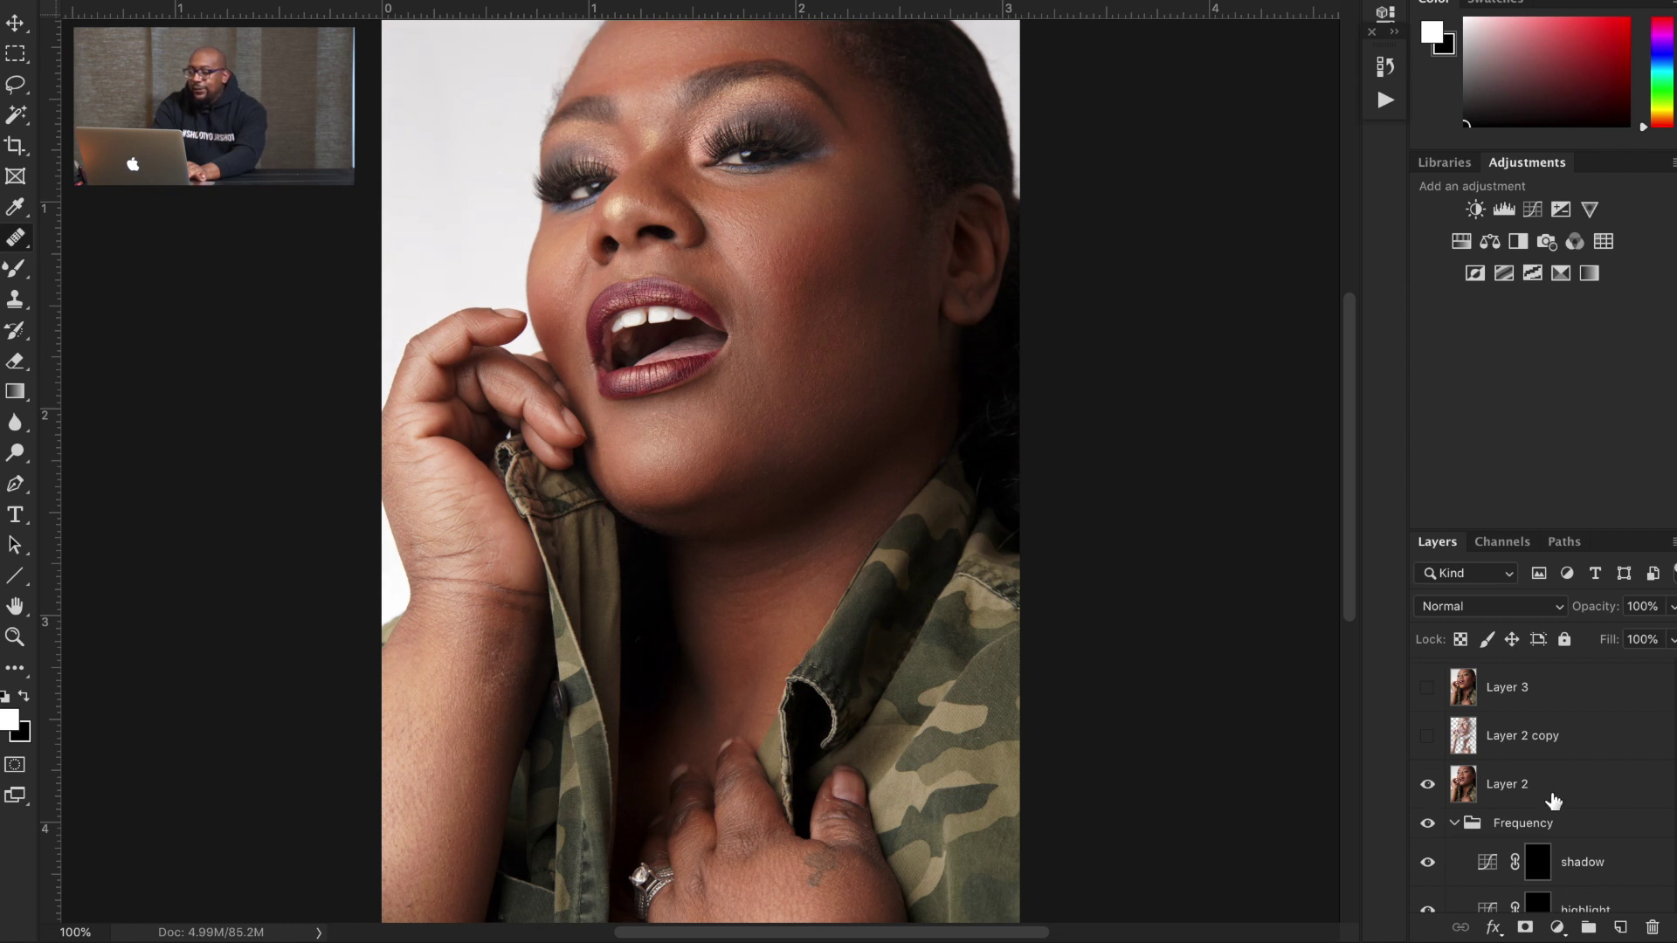
Step: Open the Imagenomic Portraiture 3 filter to review its smoothing and skin mask settings, and close it without applying
scroll(1554, 802, "up", 2)
left_click(1428, 805)
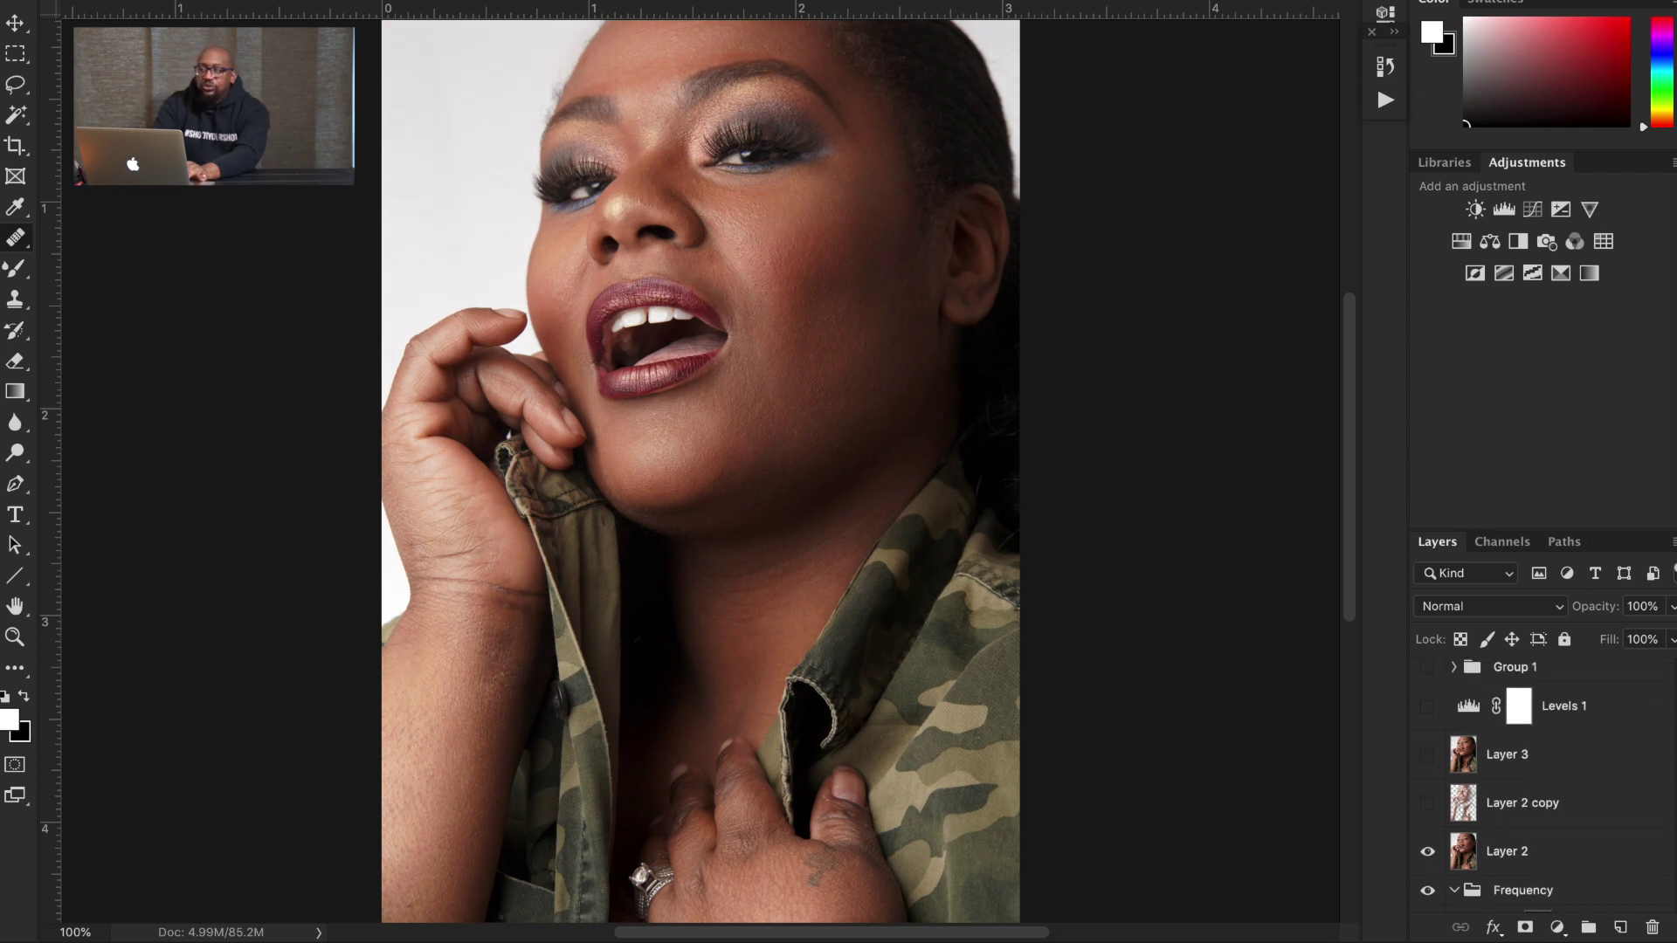
mouse_move(752, 421)
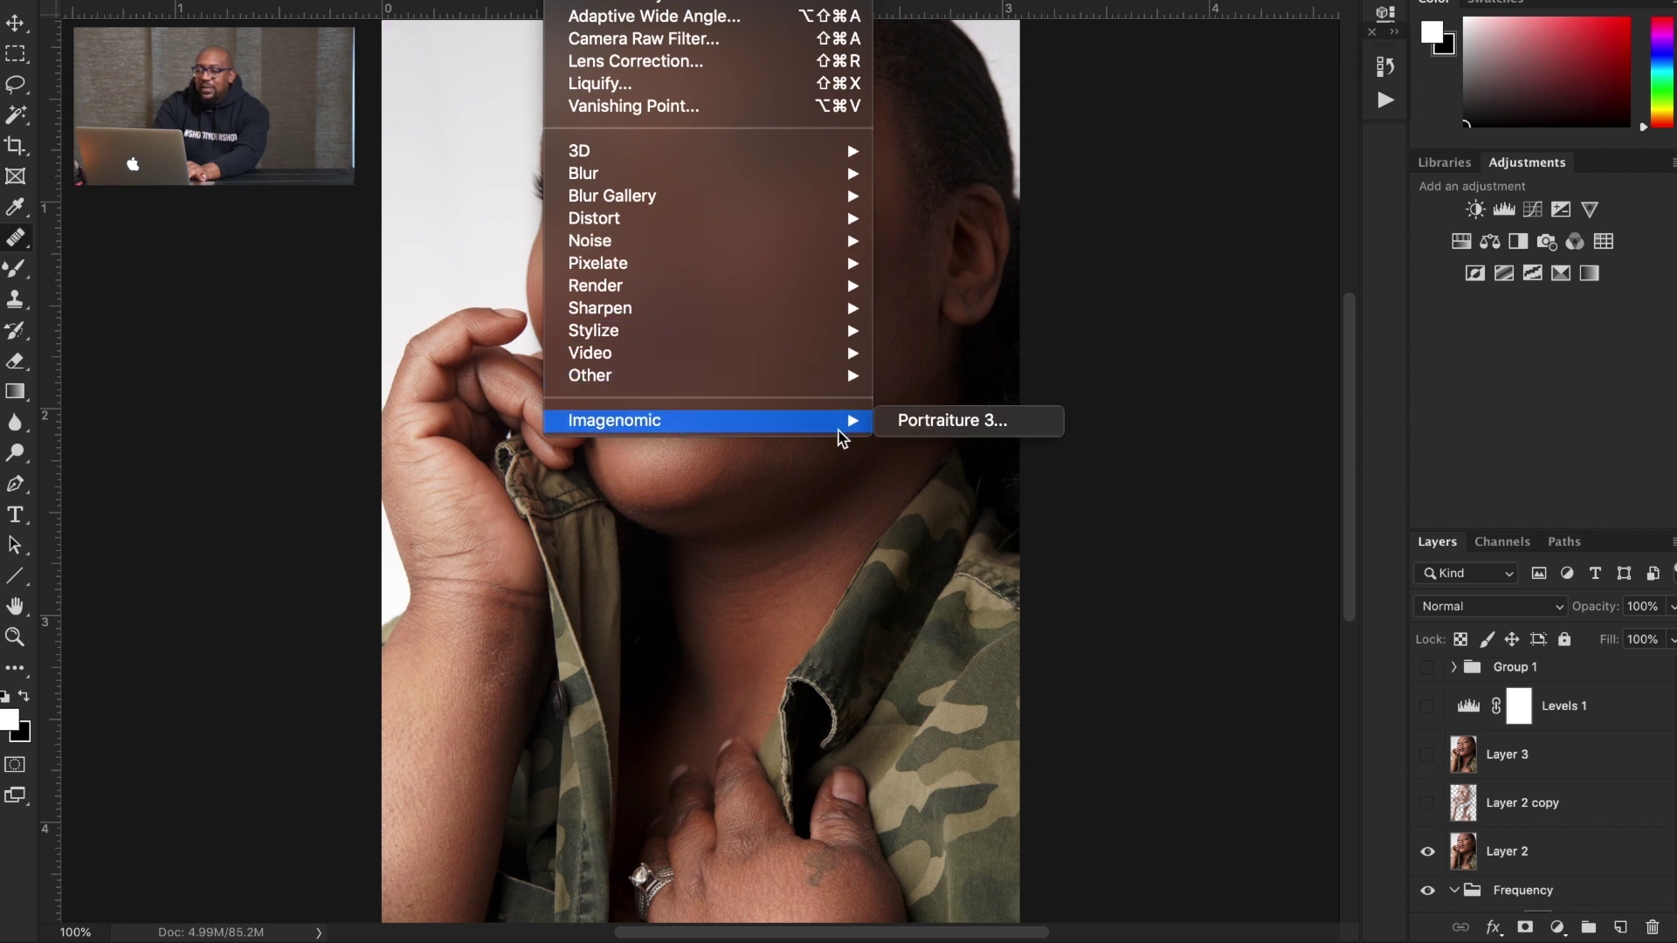
left_click(964, 425)
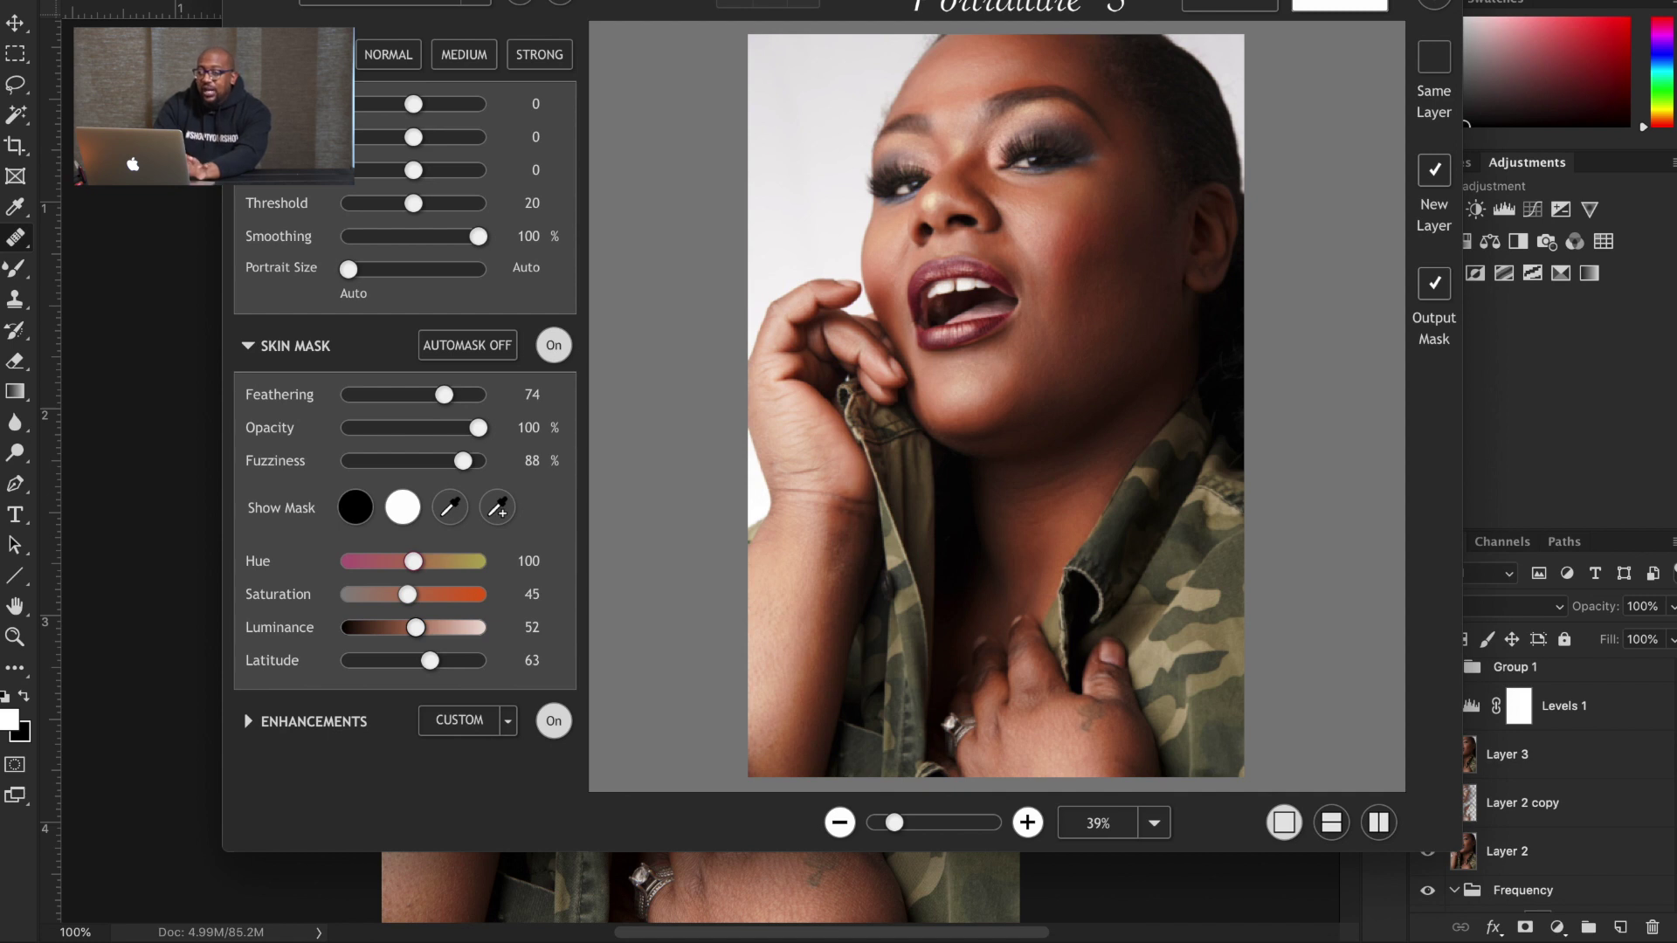
left_click(1231, 5)
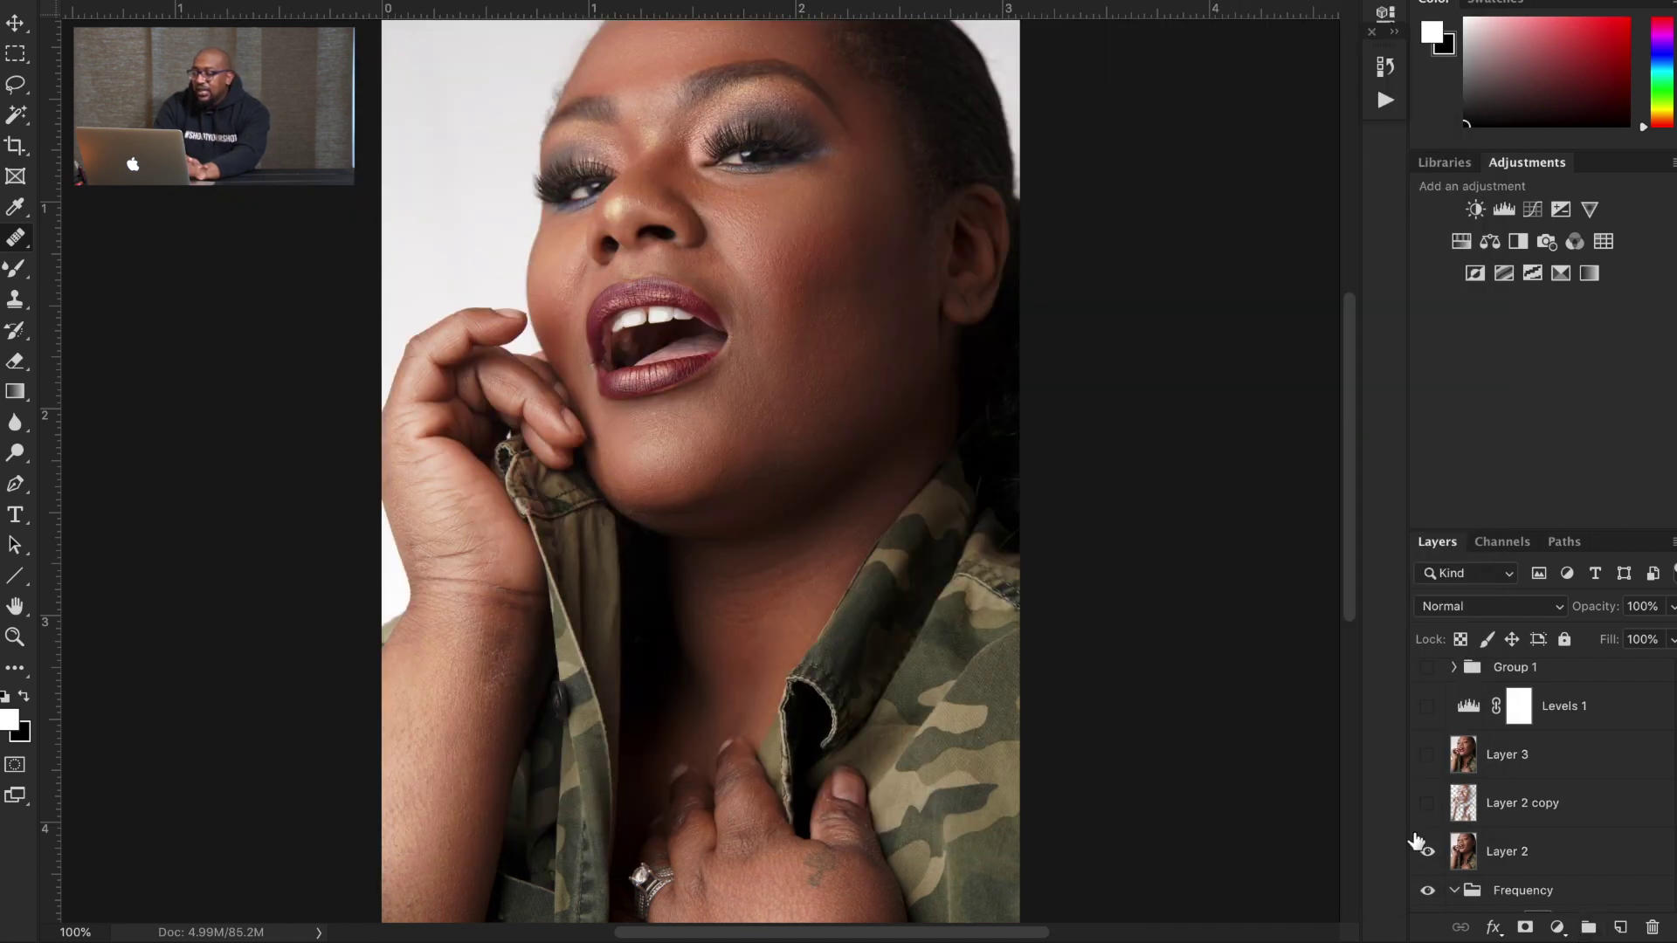
Step: Select and isolate Layer 2 copy to inspect it, and show it together with the layers beneath it
left_click(1429, 807, "alt")
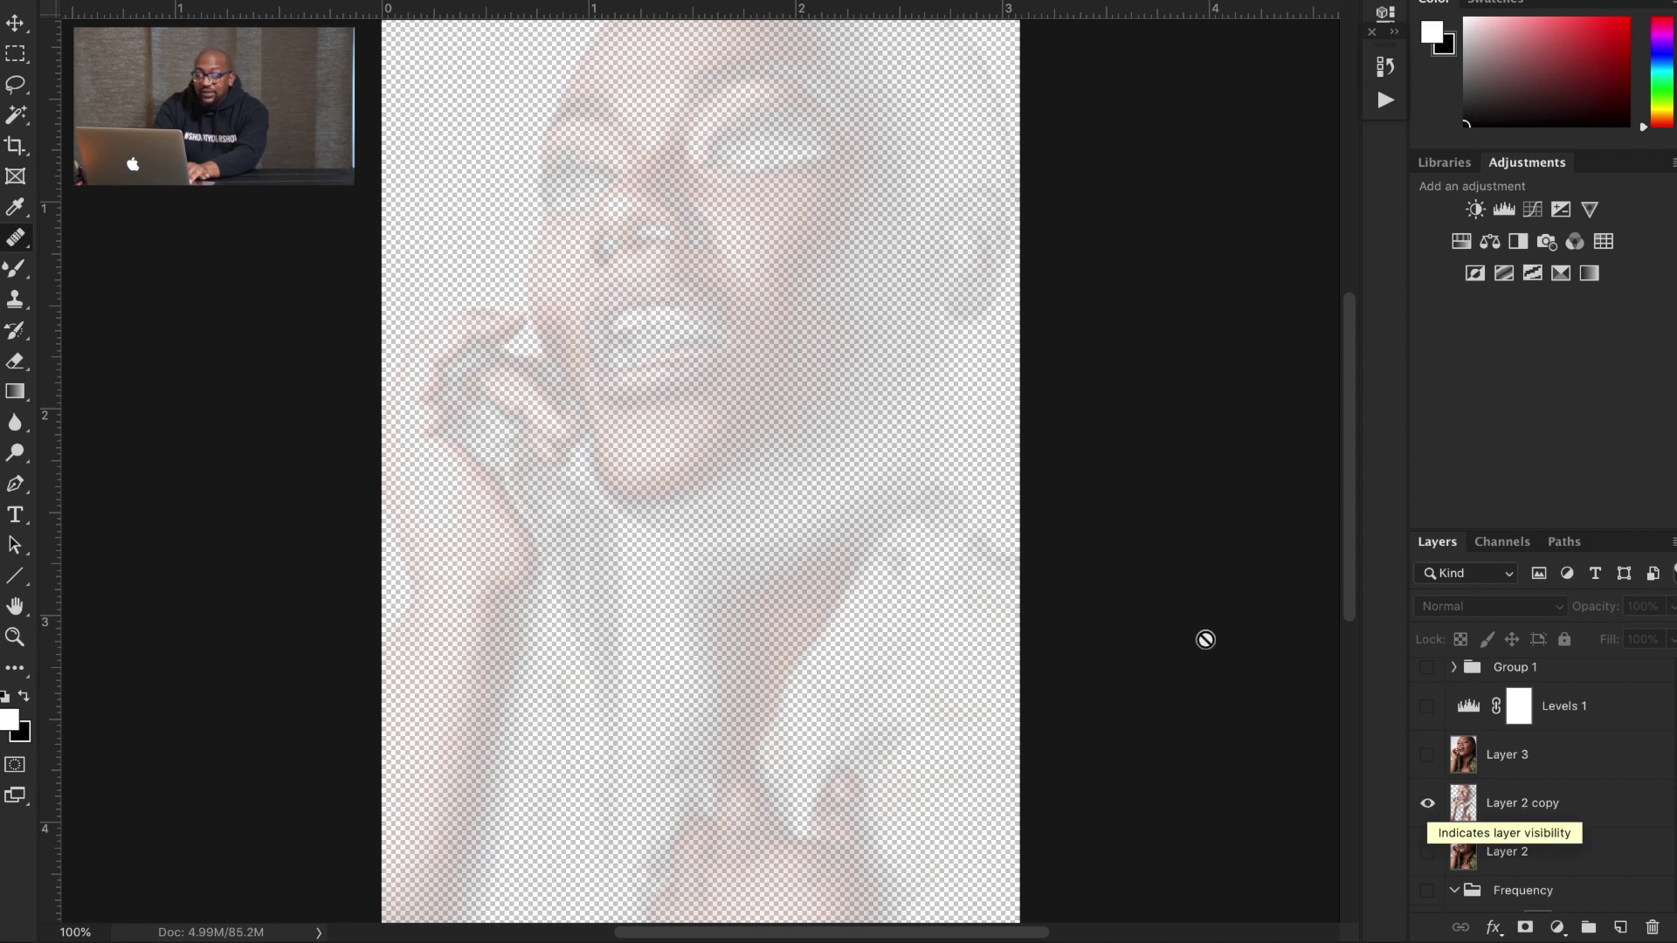
left_click(1612, 826)
left_click(1429, 807, "alt")
left_click(1429, 807, "alt")
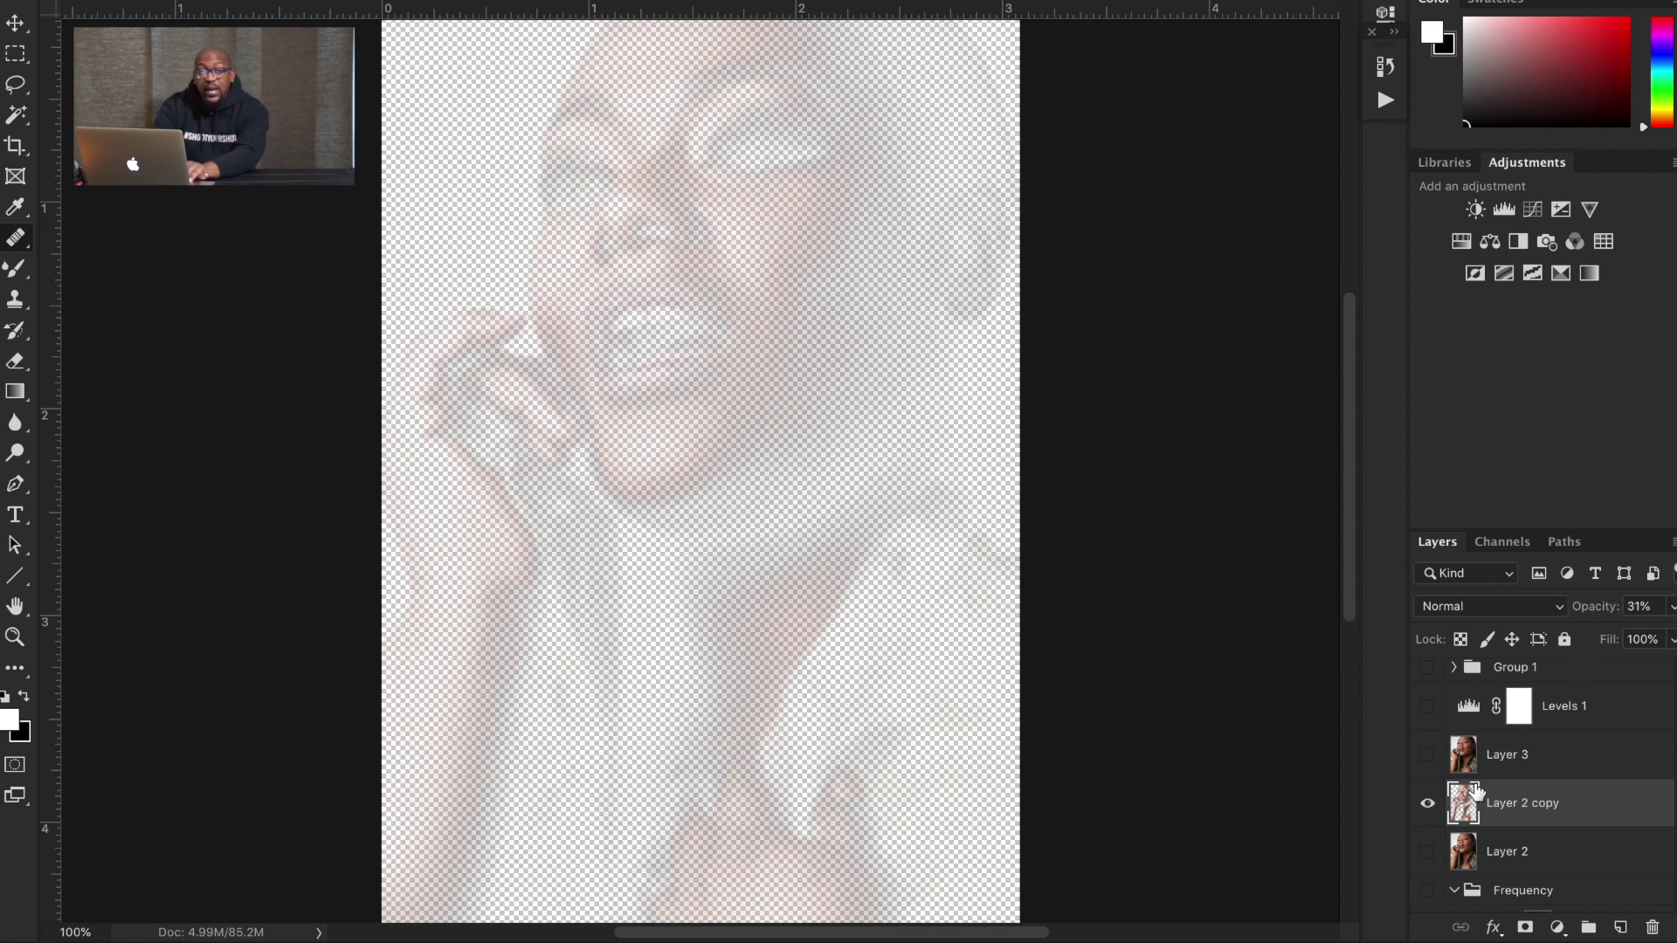
left_click(1429, 804, "alt")
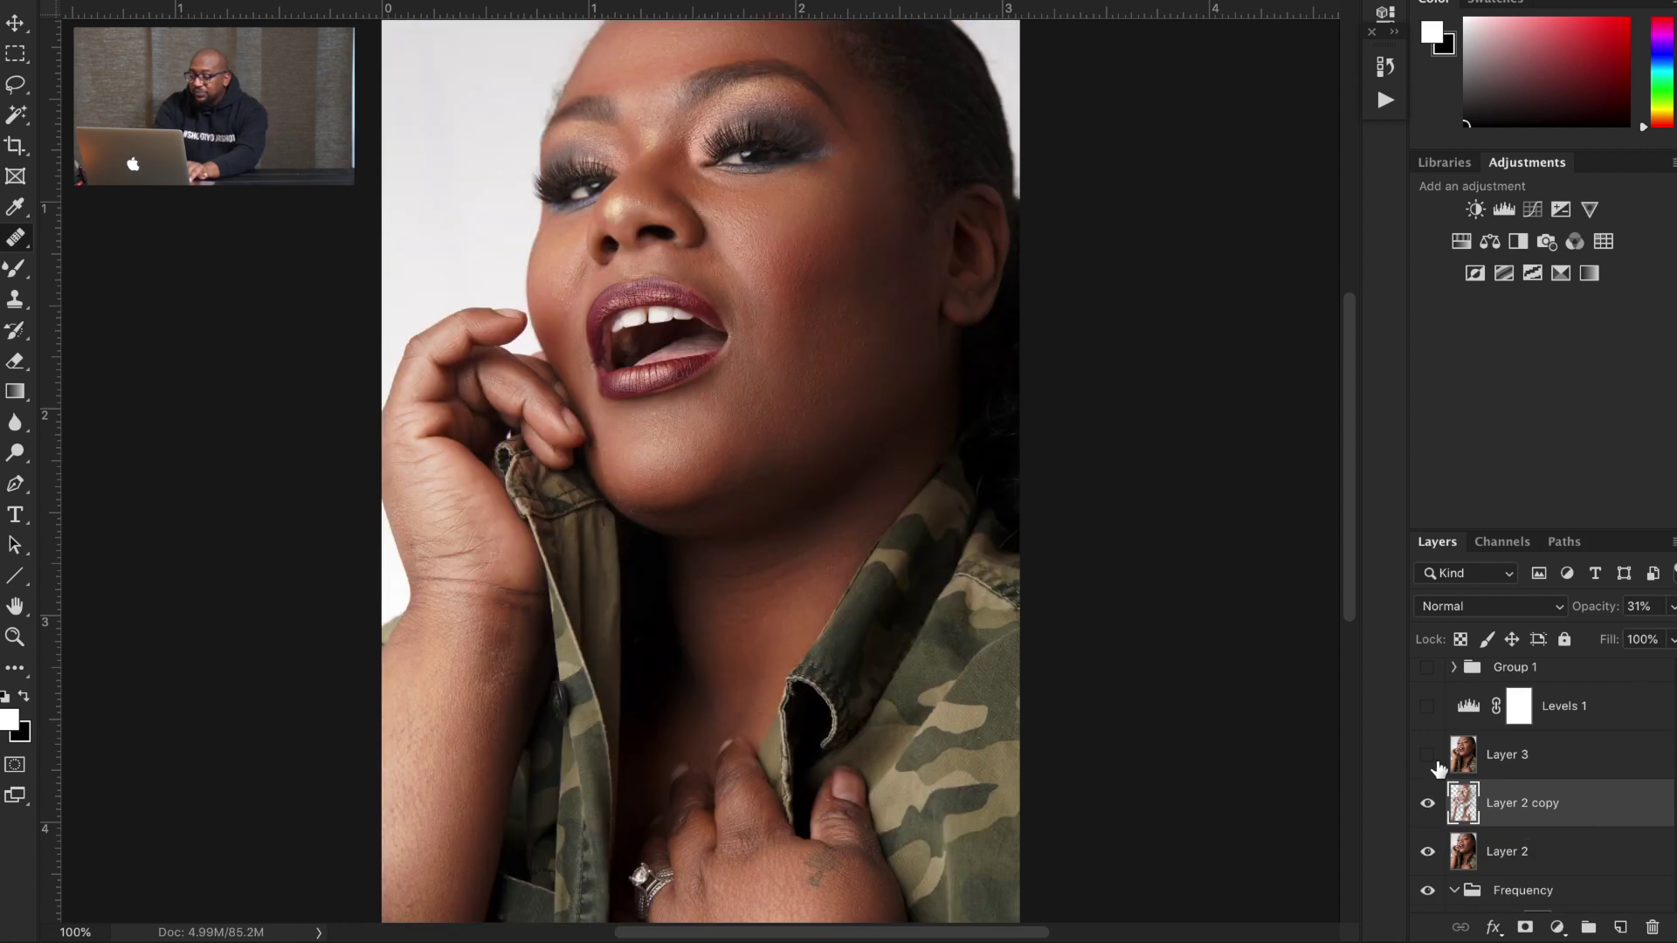
Step: Select Layer 3 and make it visible
left_click(1563, 773)
scroll(1564, 774, "up", 1)
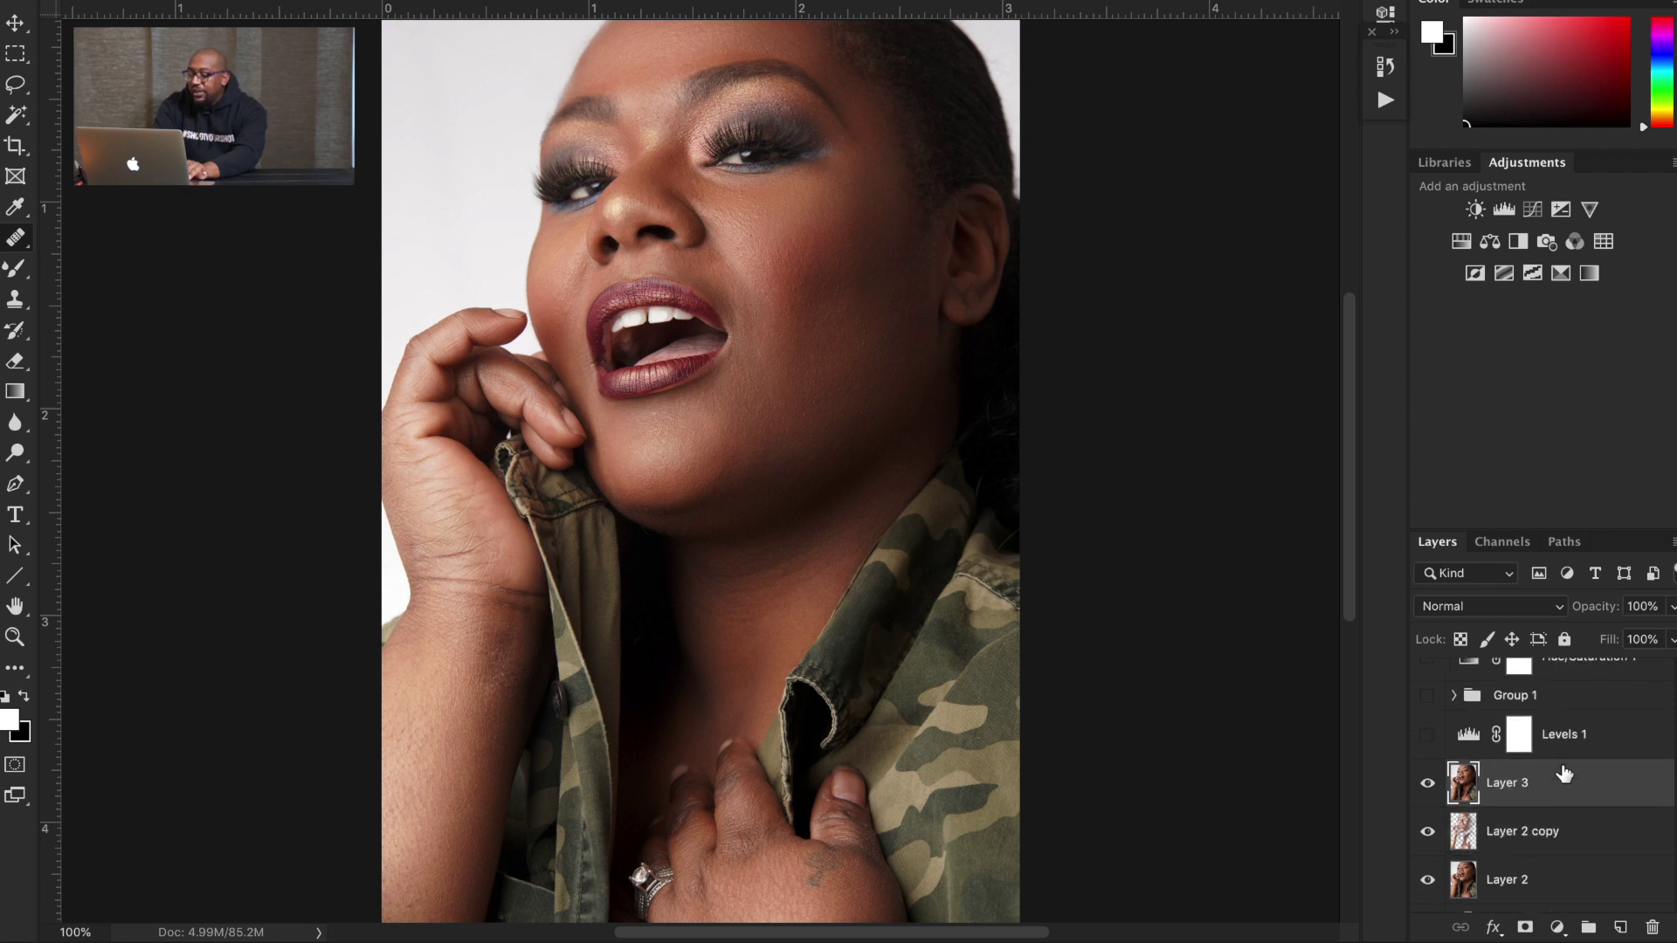
scroll(1563, 773, "up", 1)
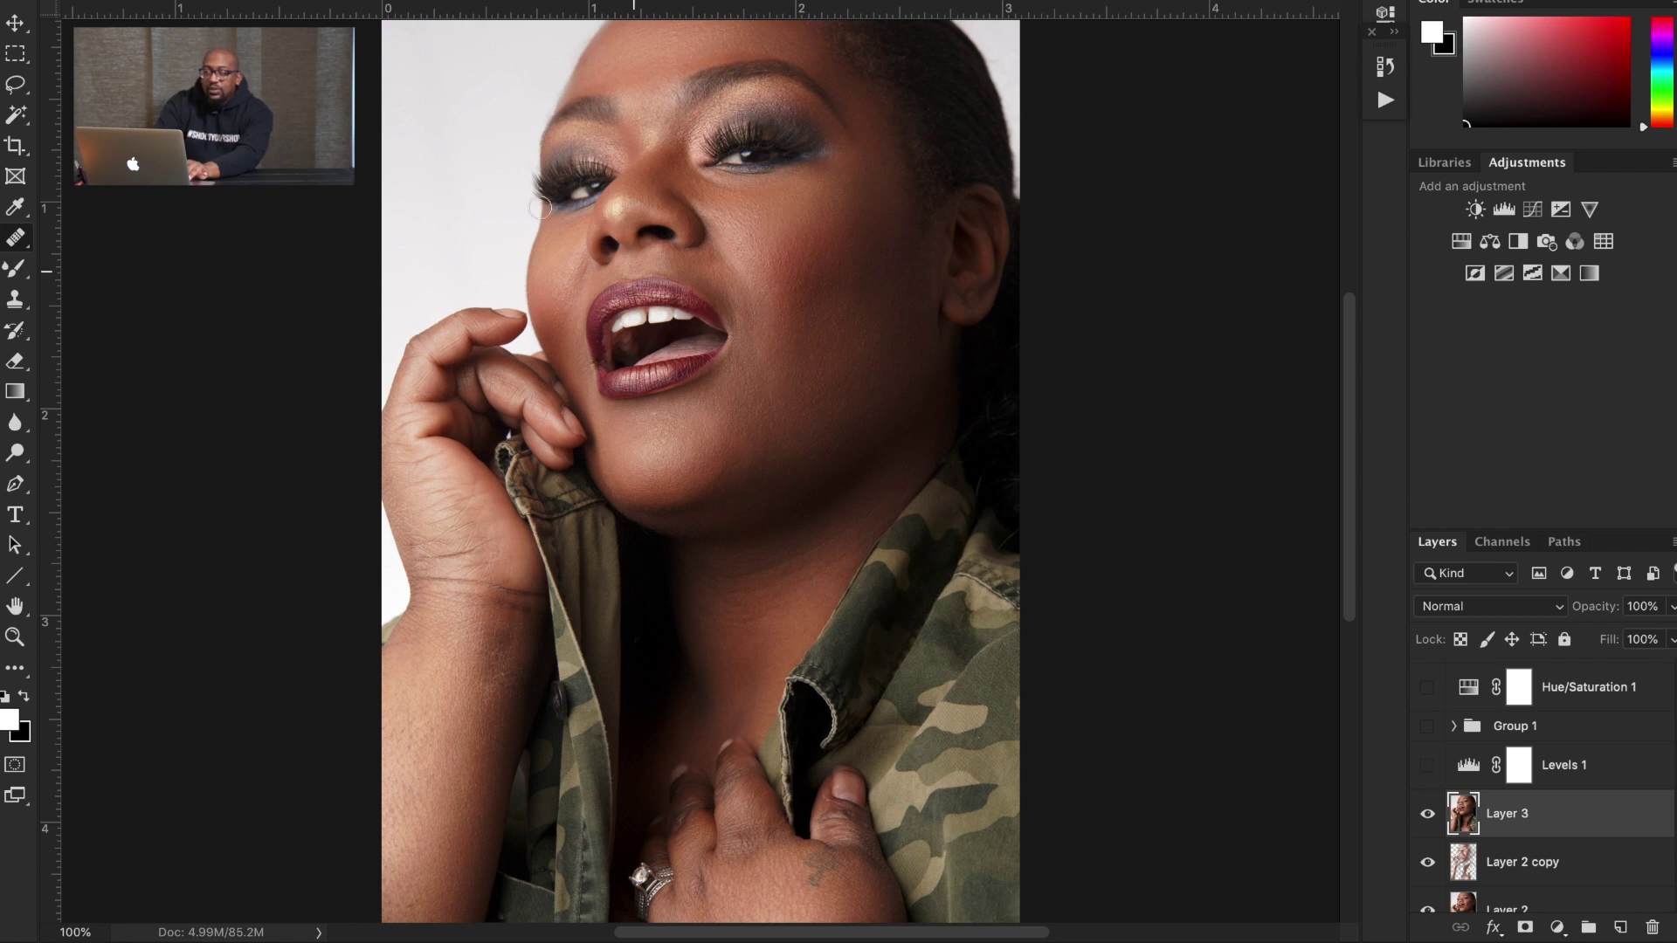
Step: Make the Levels 1 adjustment layer visible and open its settings to review the white input slider
left_click(1429, 767)
double_click(1467, 767)
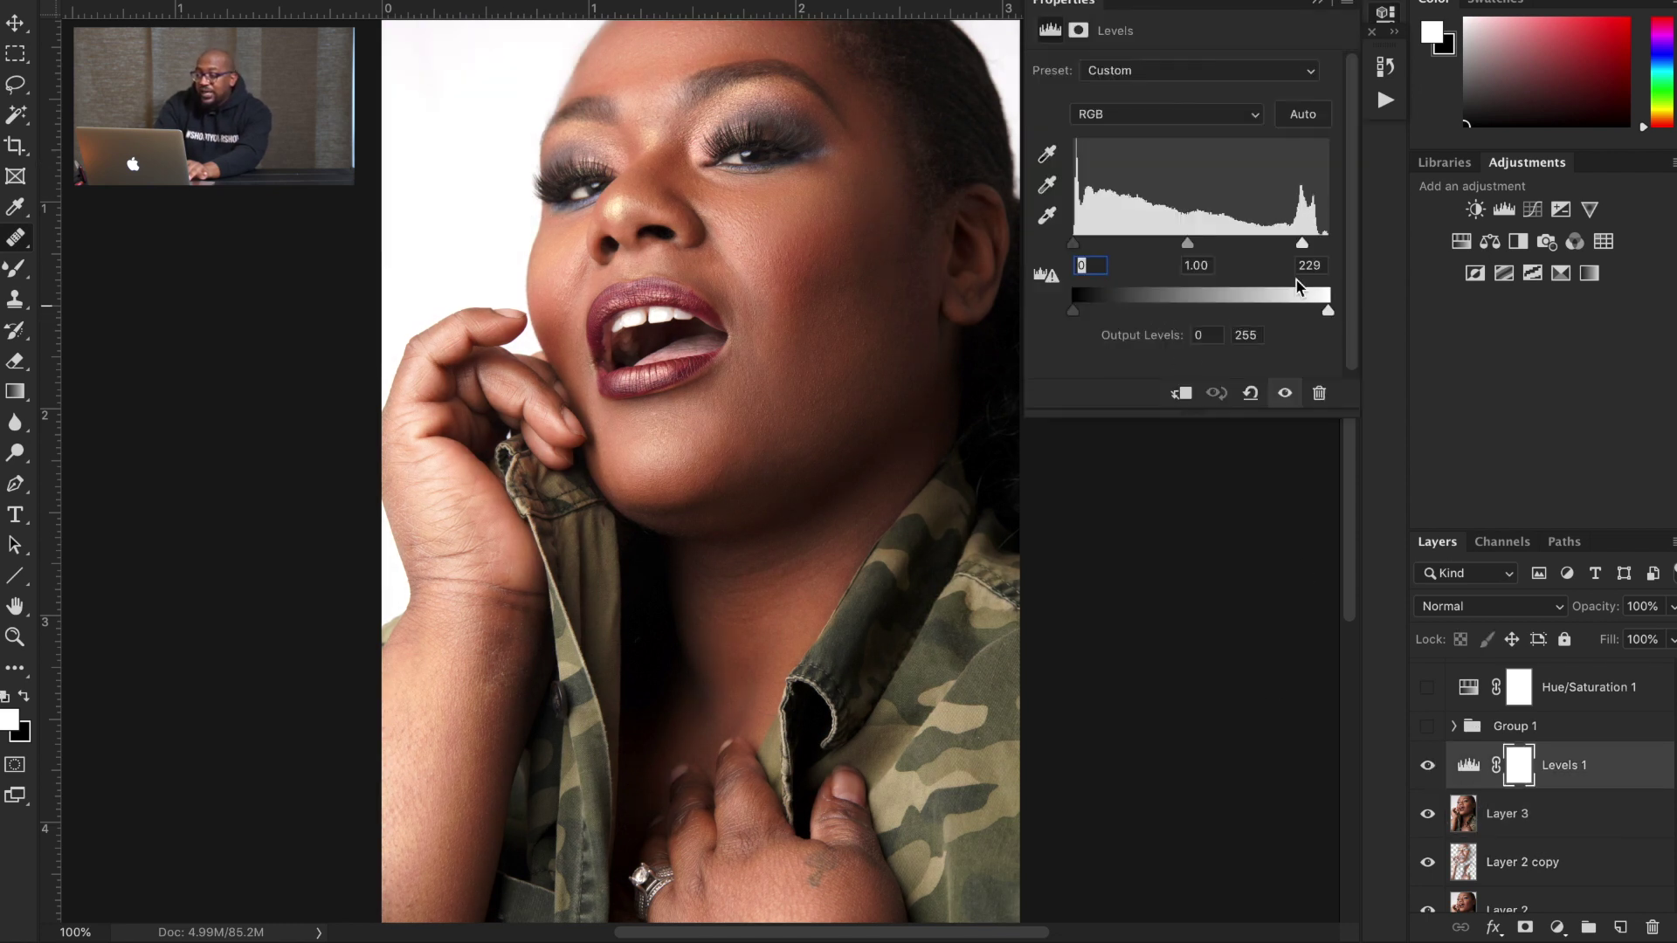
mouse_move(1306, 247)
left_mouse_down()
mouse_move(1320, 248)
mouse_move(1303, 248)
left_mouse_up()
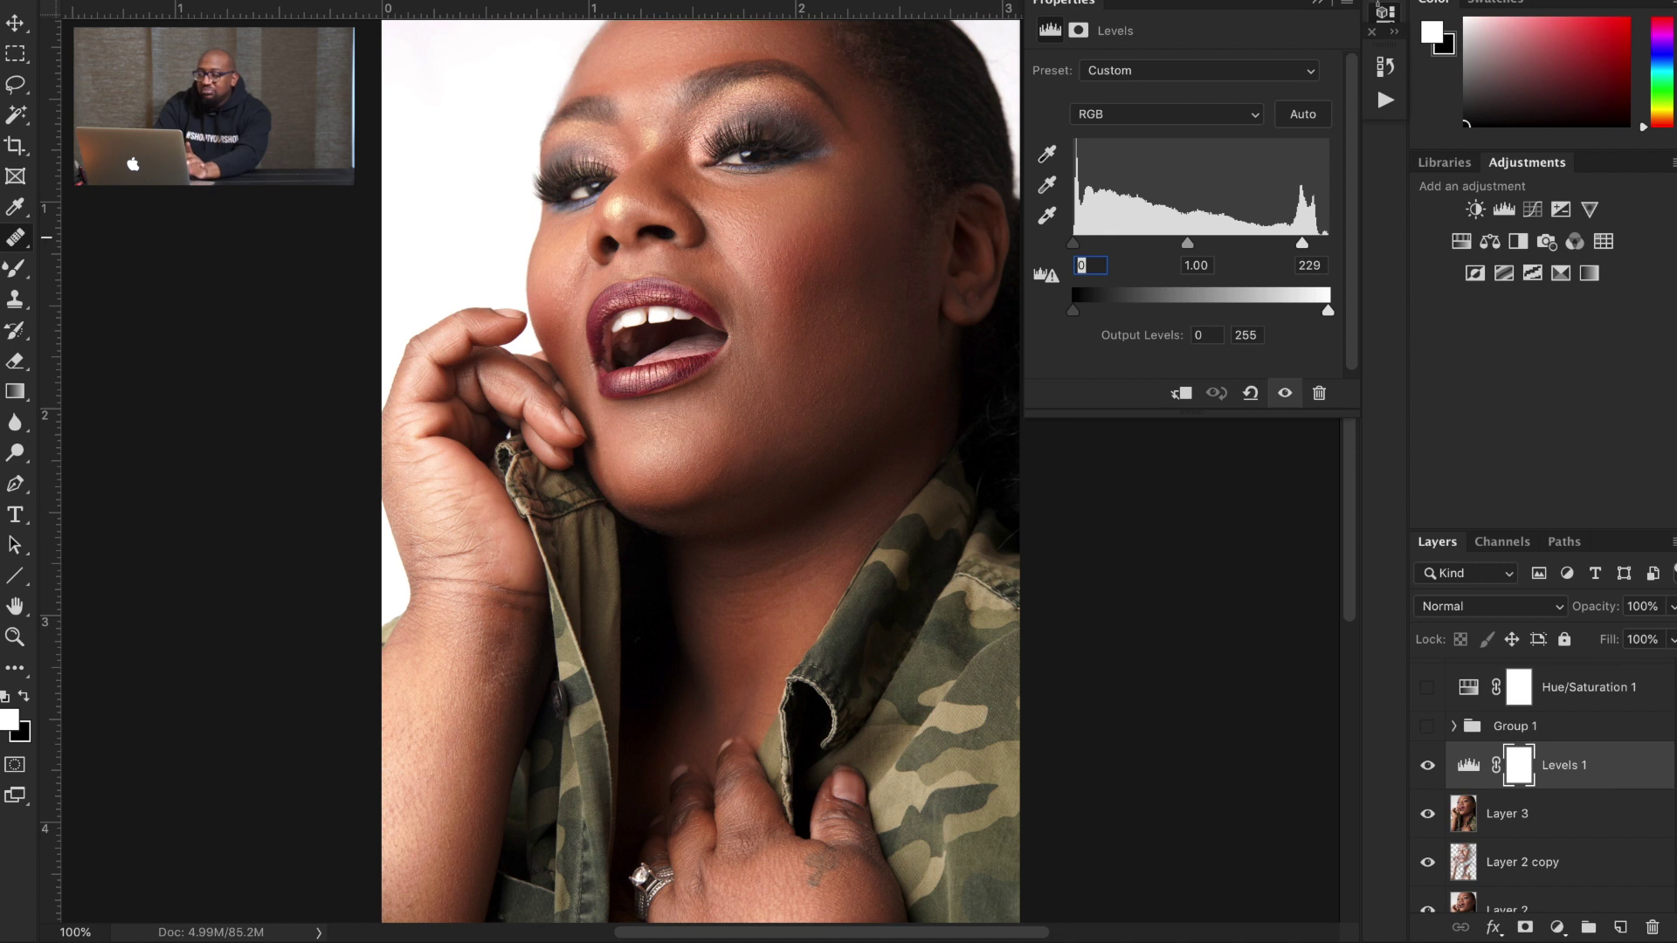
Step: Expand Group 1 to reveal its curves layers, make the group visible, and close the adjustment settings
scroll(1587, 845, "up", 1)
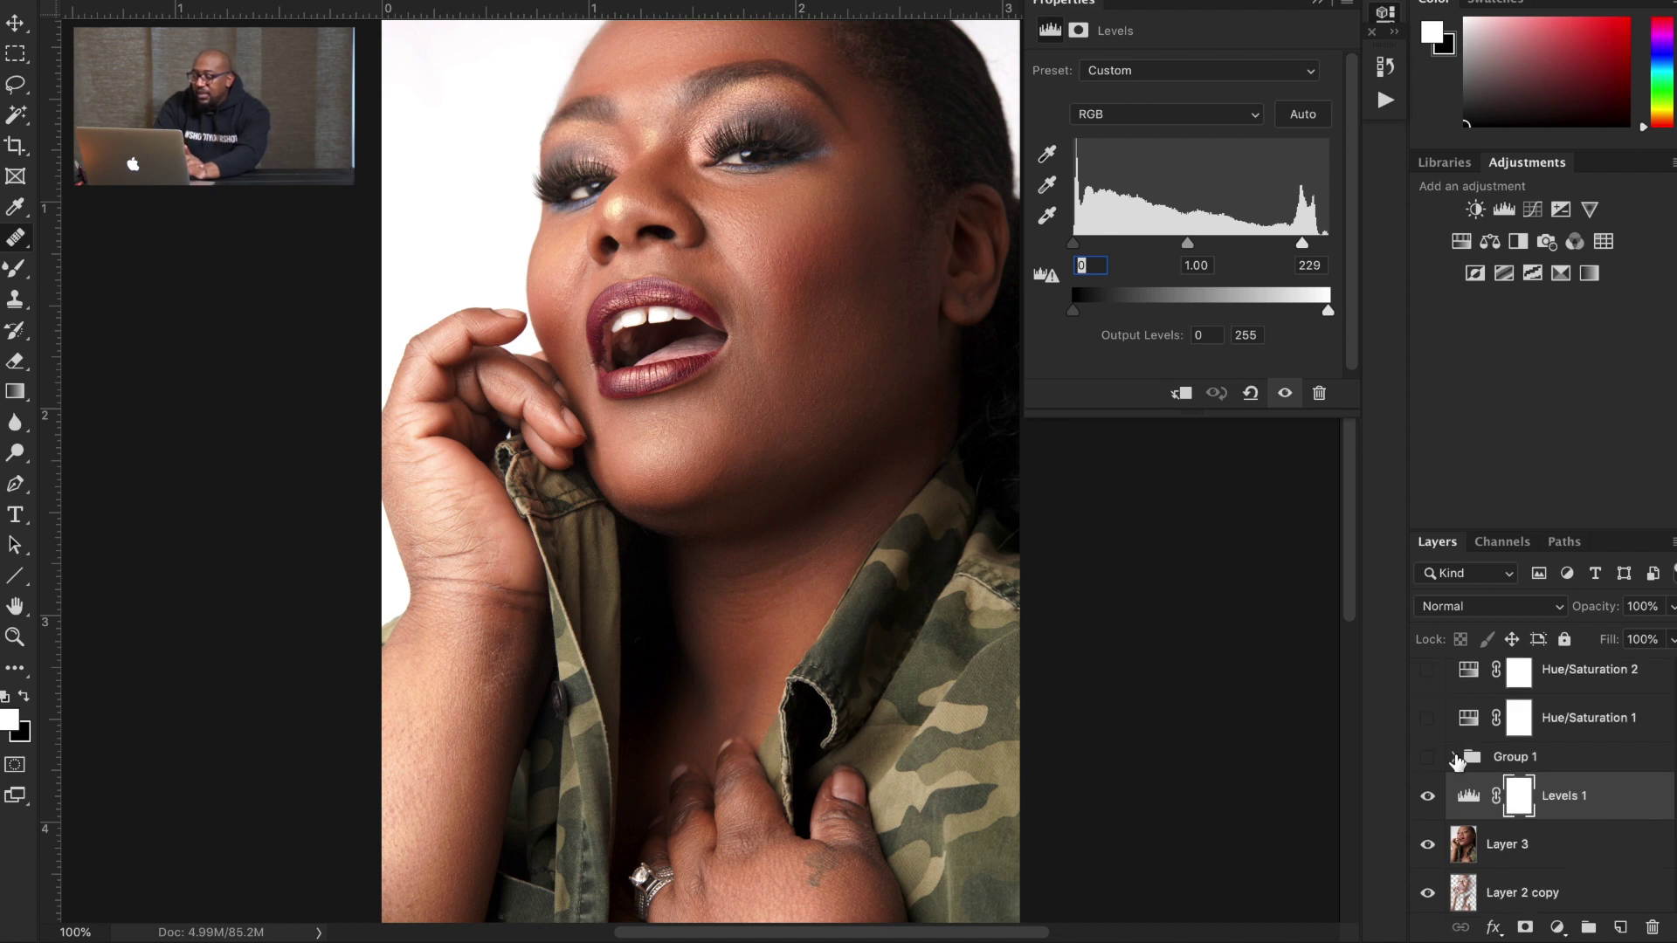
left_click(1454, 757)
scroll(1564, 777, "down", 1)
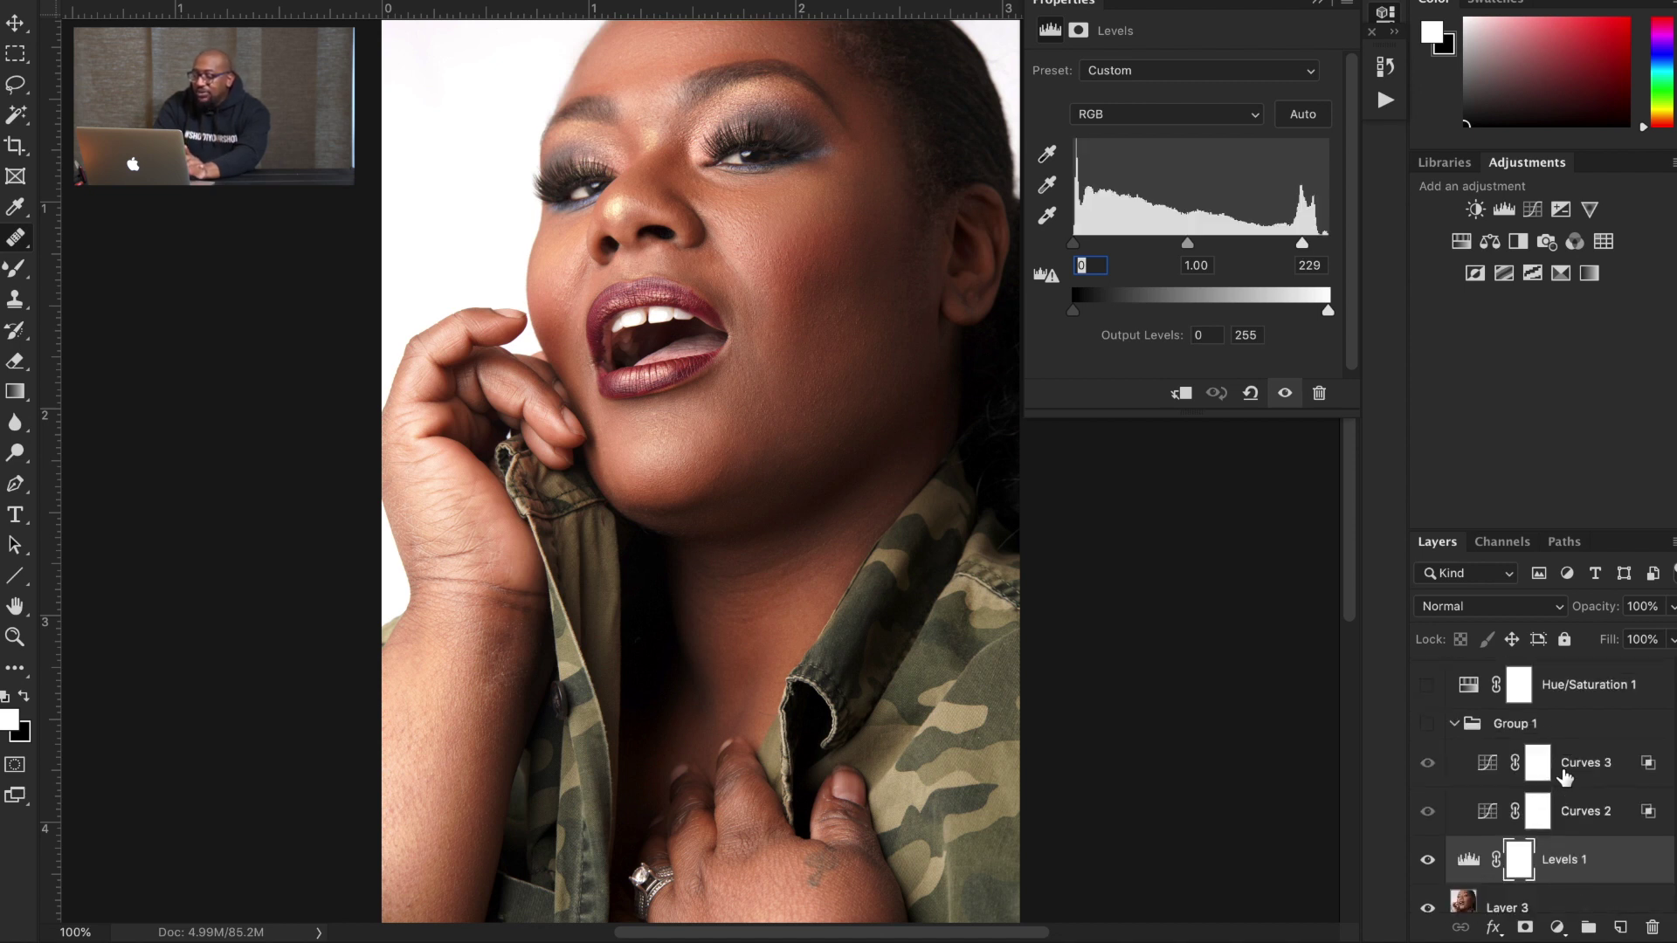
left_click(1427, 725)
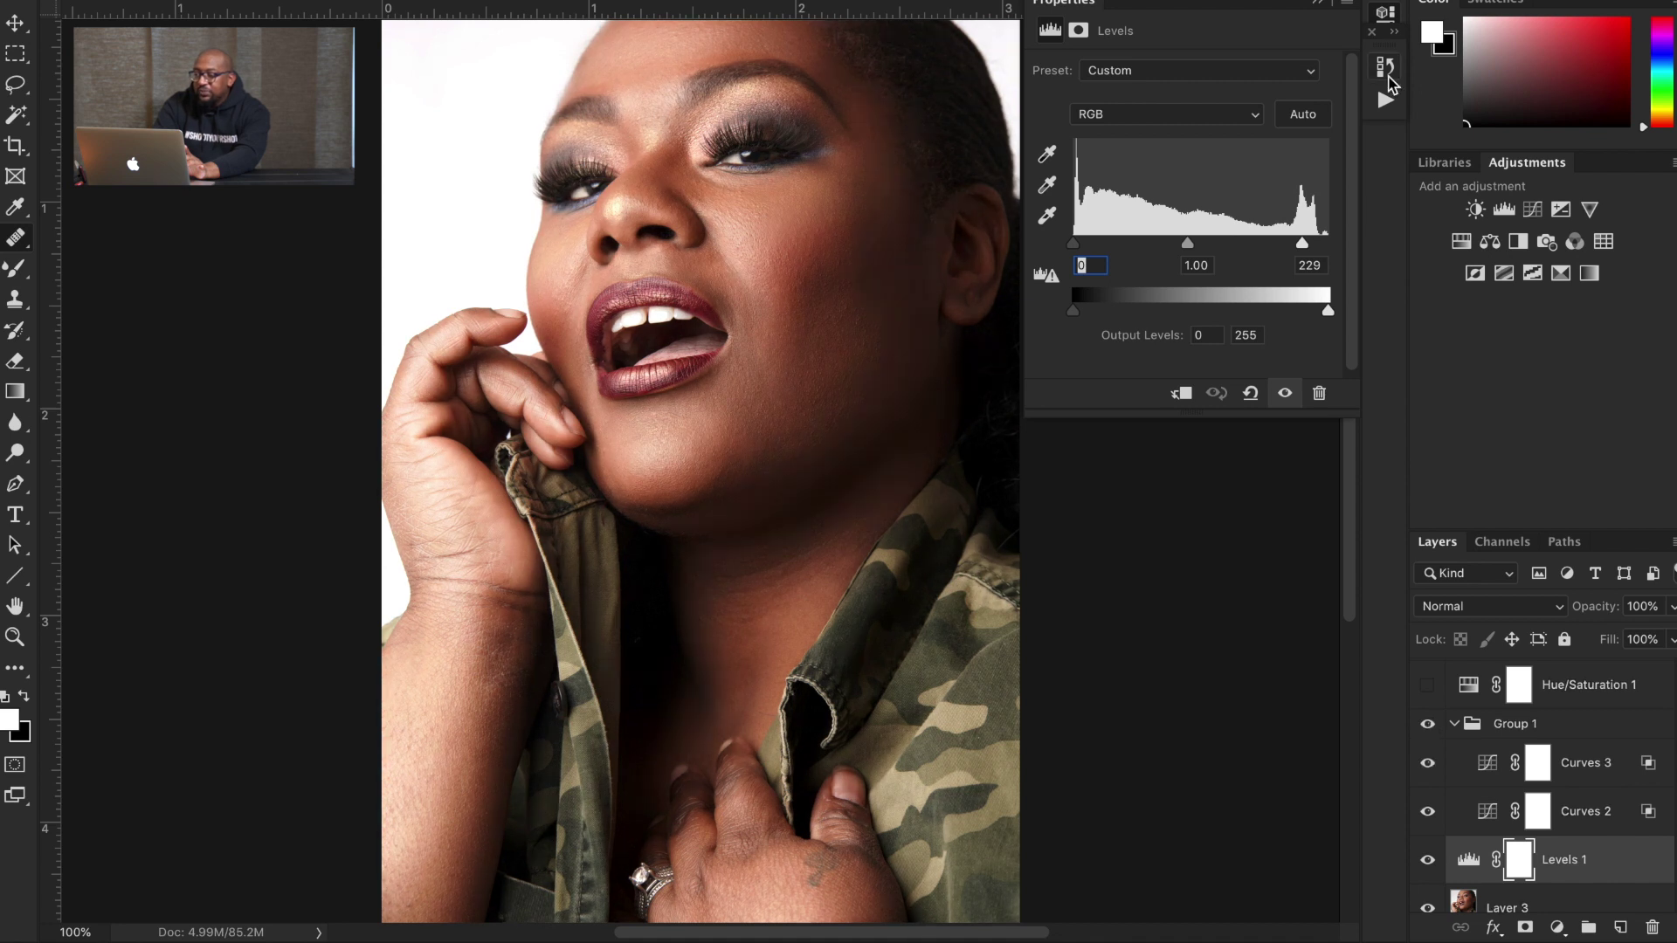
left_click(1319, 3)
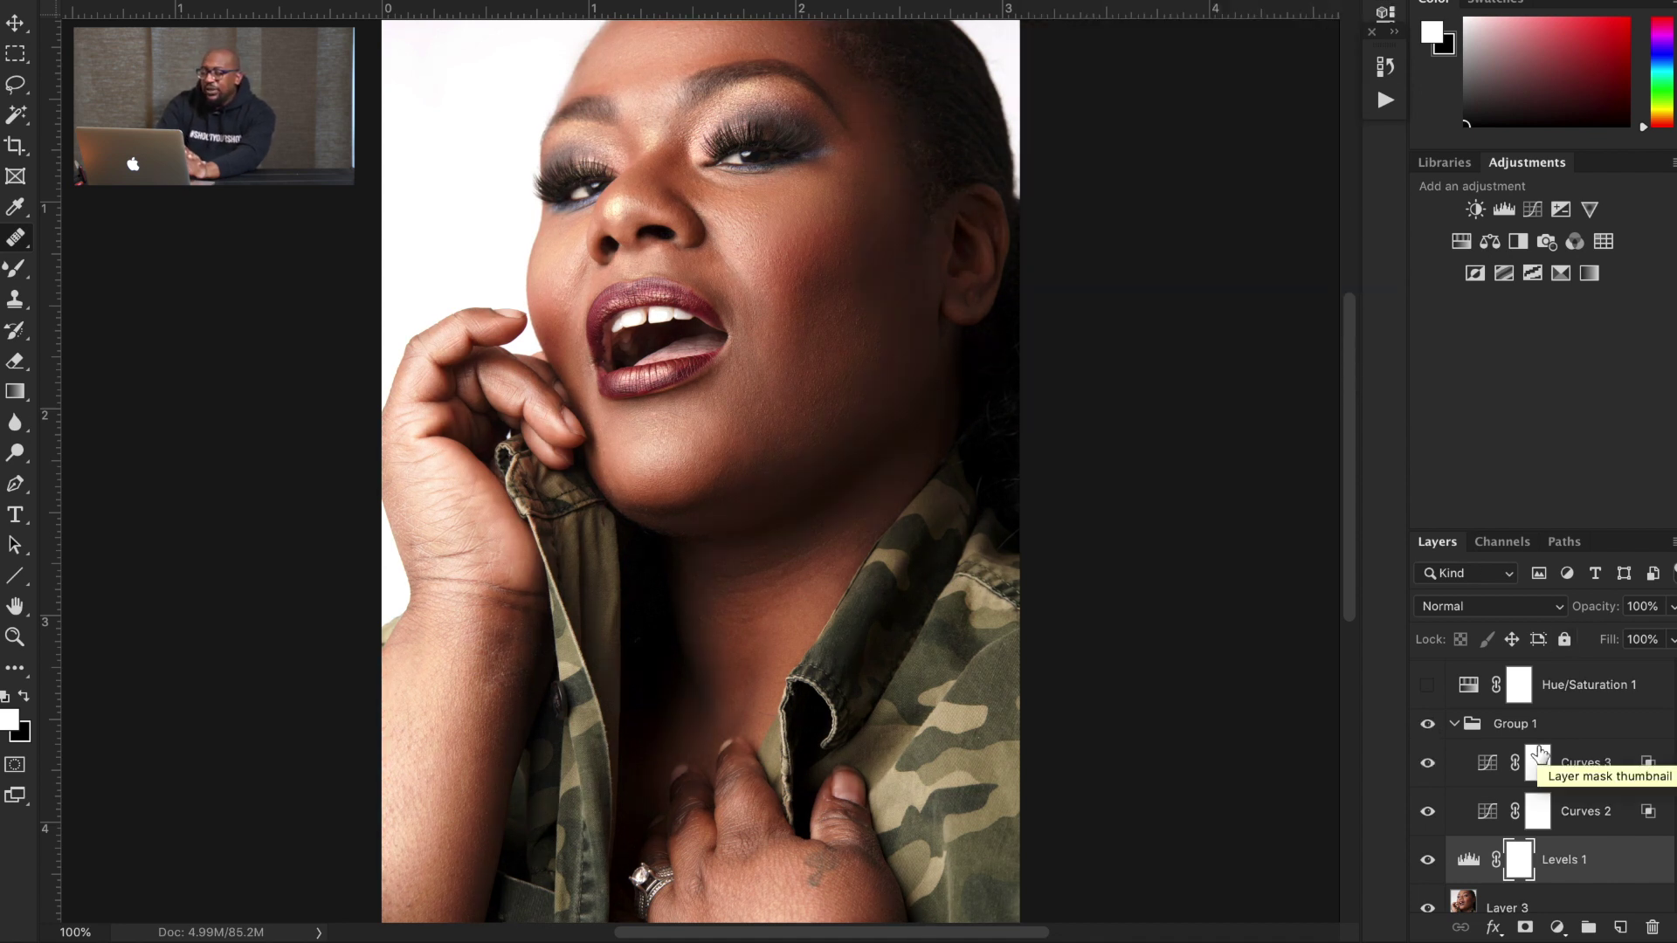
Step: Open the Curves 2 adjustment in Group 1 and set its fill to 100%
scroll(1529, 773, "down", 1)
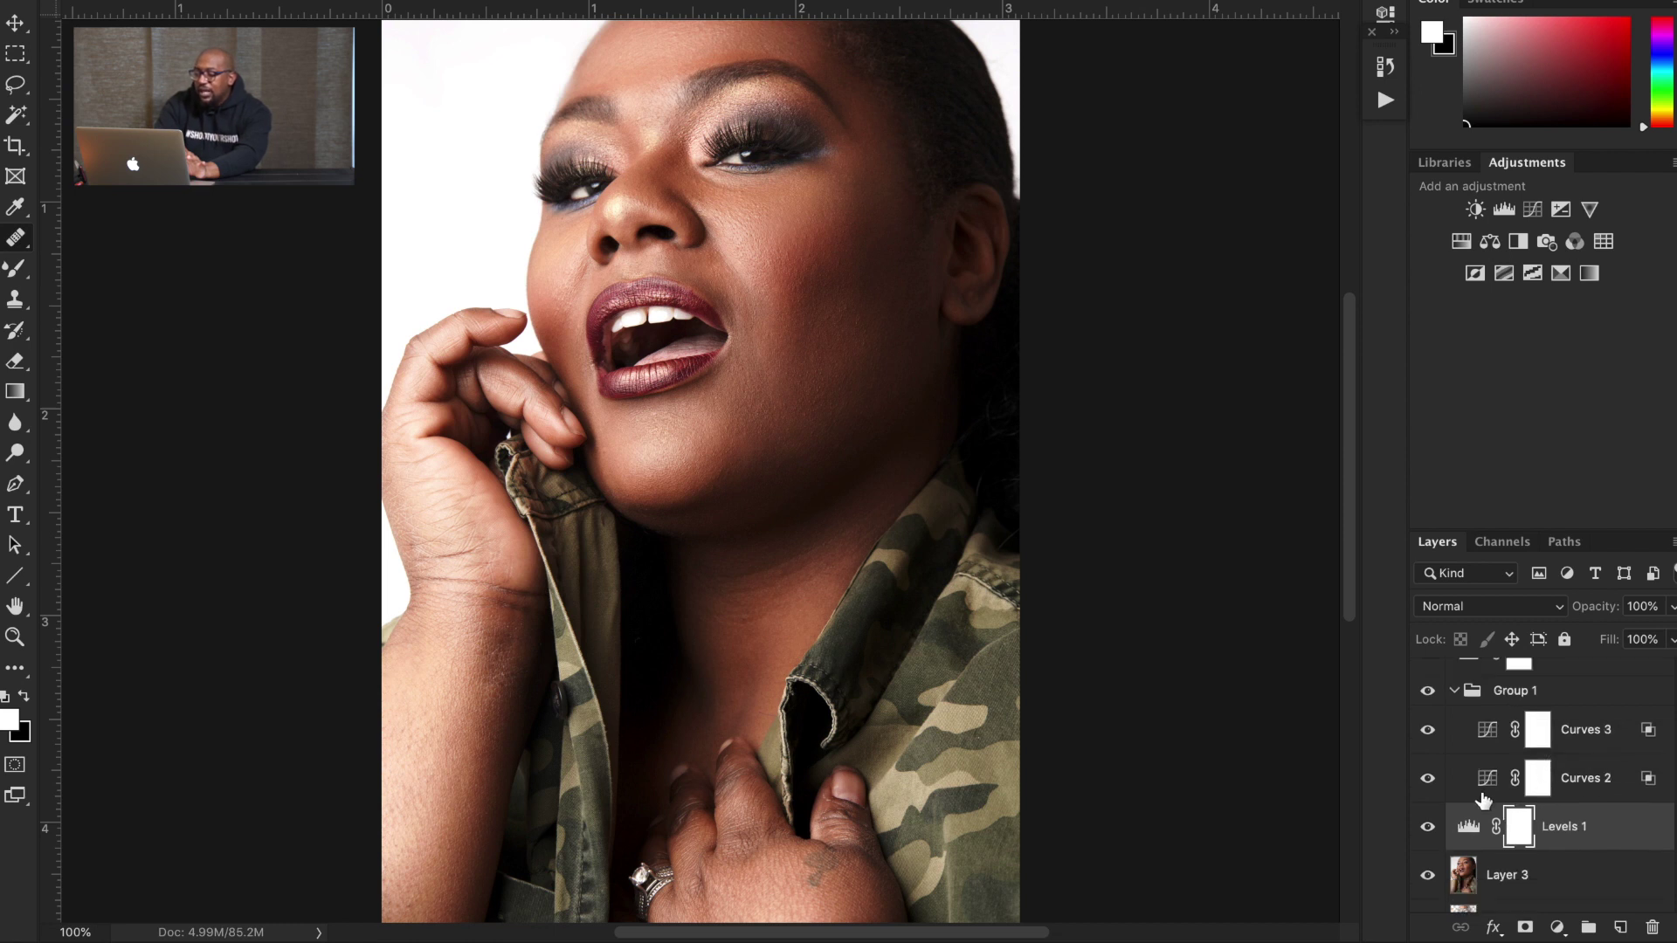
double_click(1488, 780)
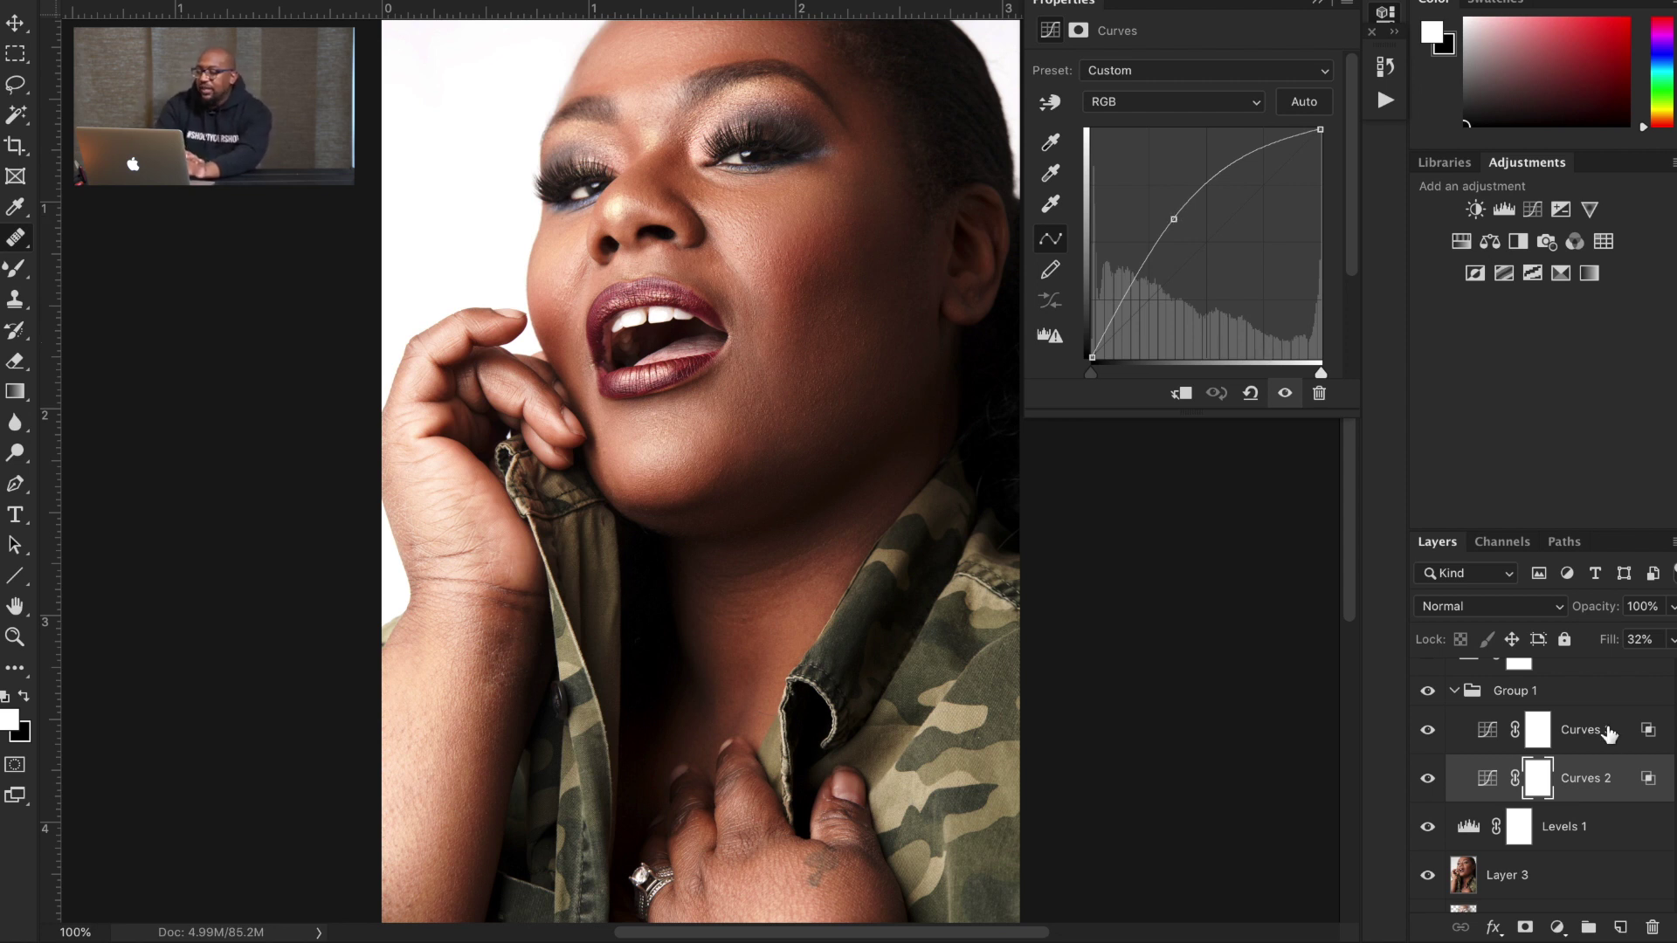
left_click_drag(1607, 640, 1642, 639)
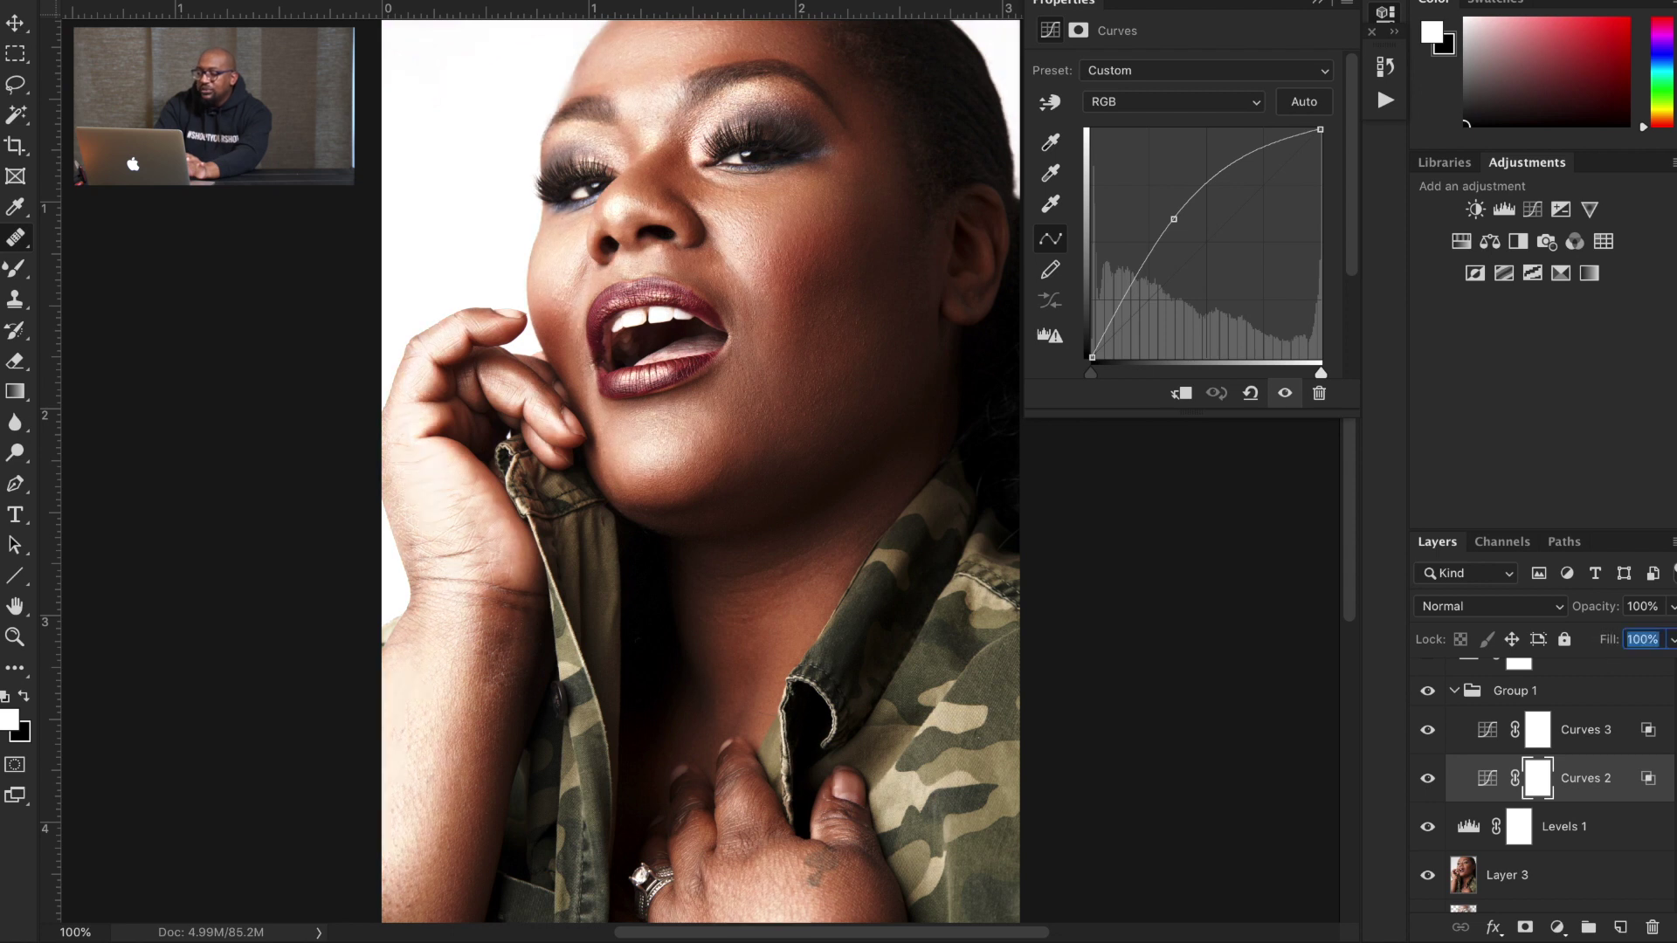
Step: Lower the fill of the Curves 2 layer to 31%
key("Down")
key("Down")
key("Down")
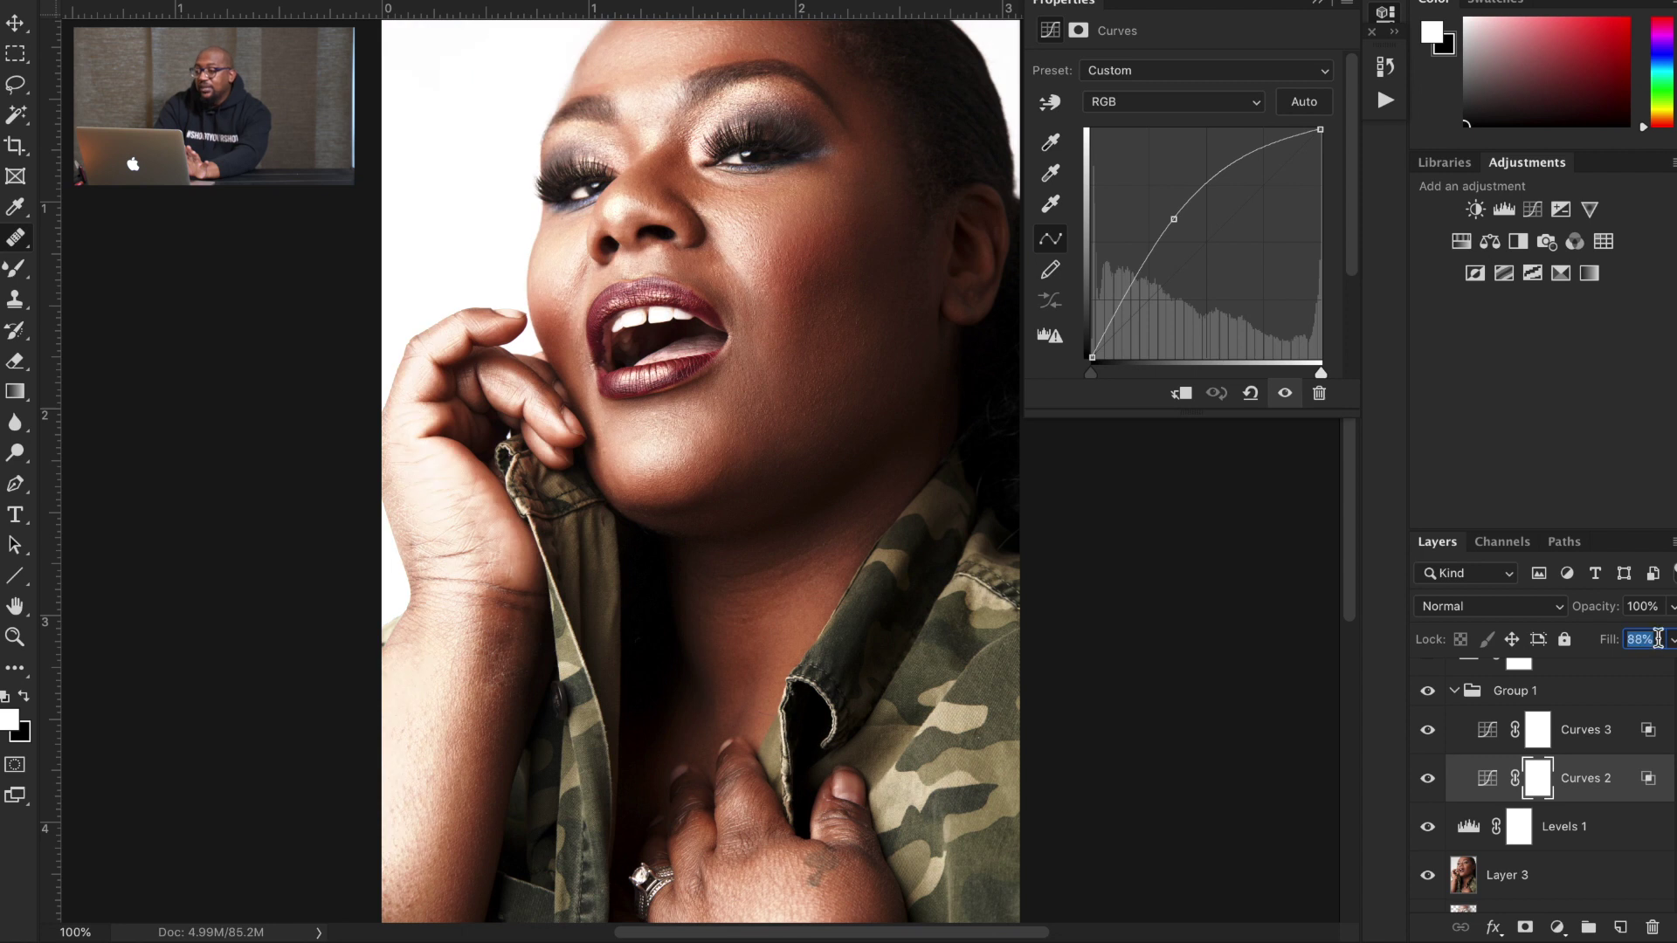
left_click_drag(1612, 639, 1599, 639)
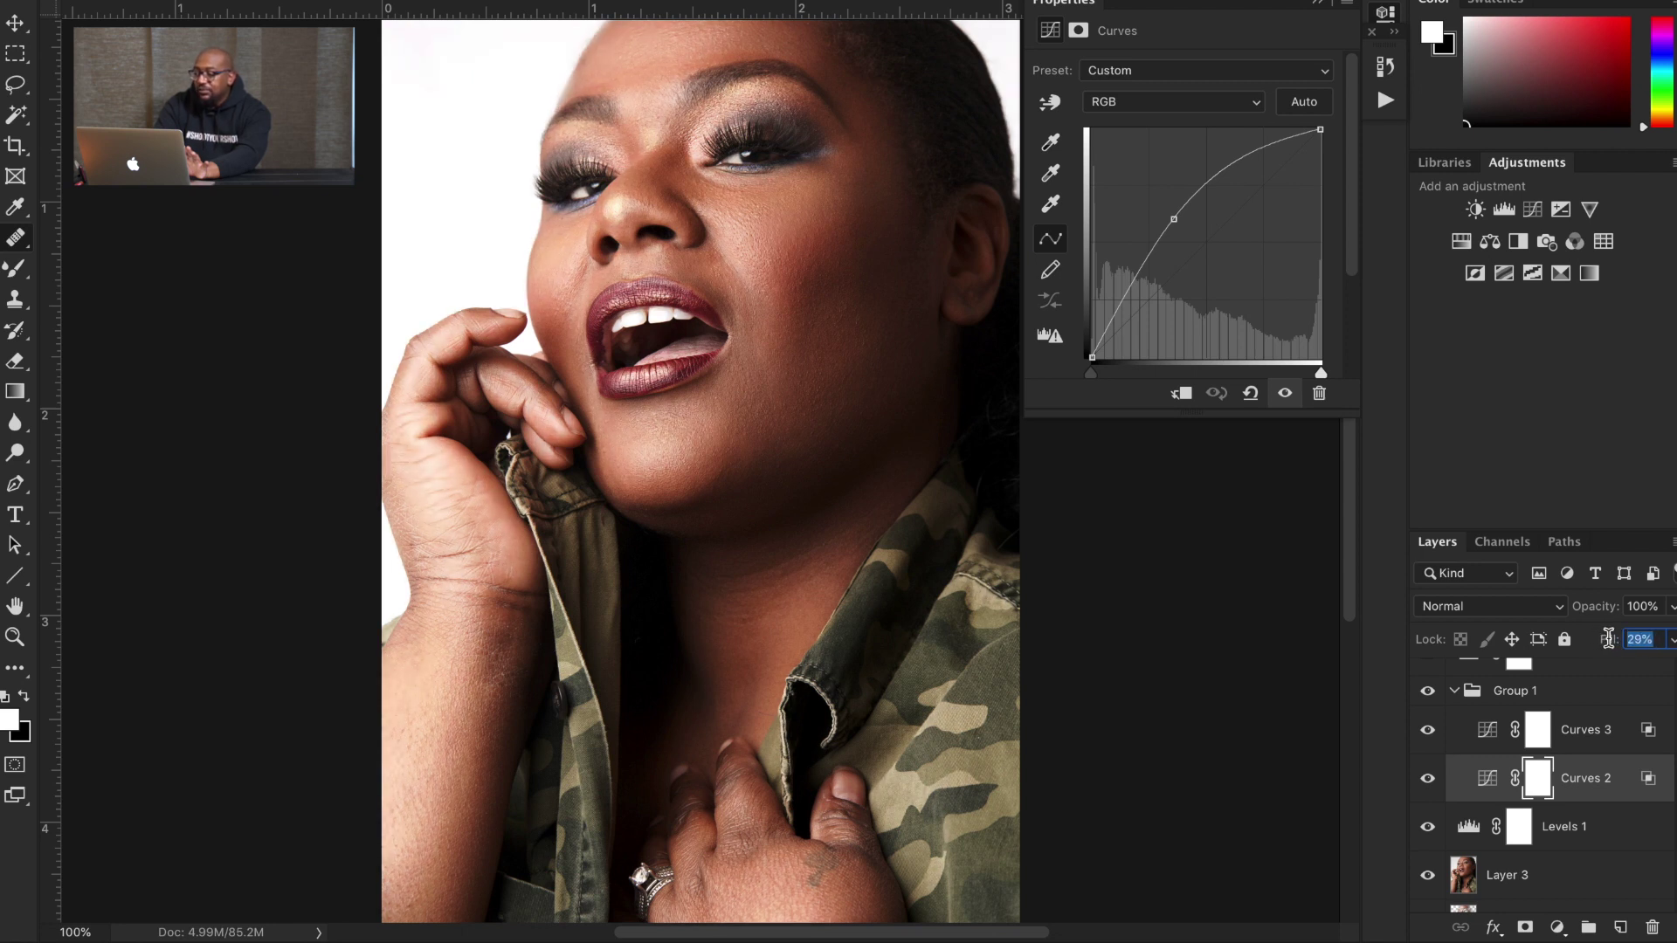
key("Return")
Step: In Curves 2's blending options, reset the underlying layer's dark Blend If slider and split it again at 149 / 209
double_click(1627, 791)
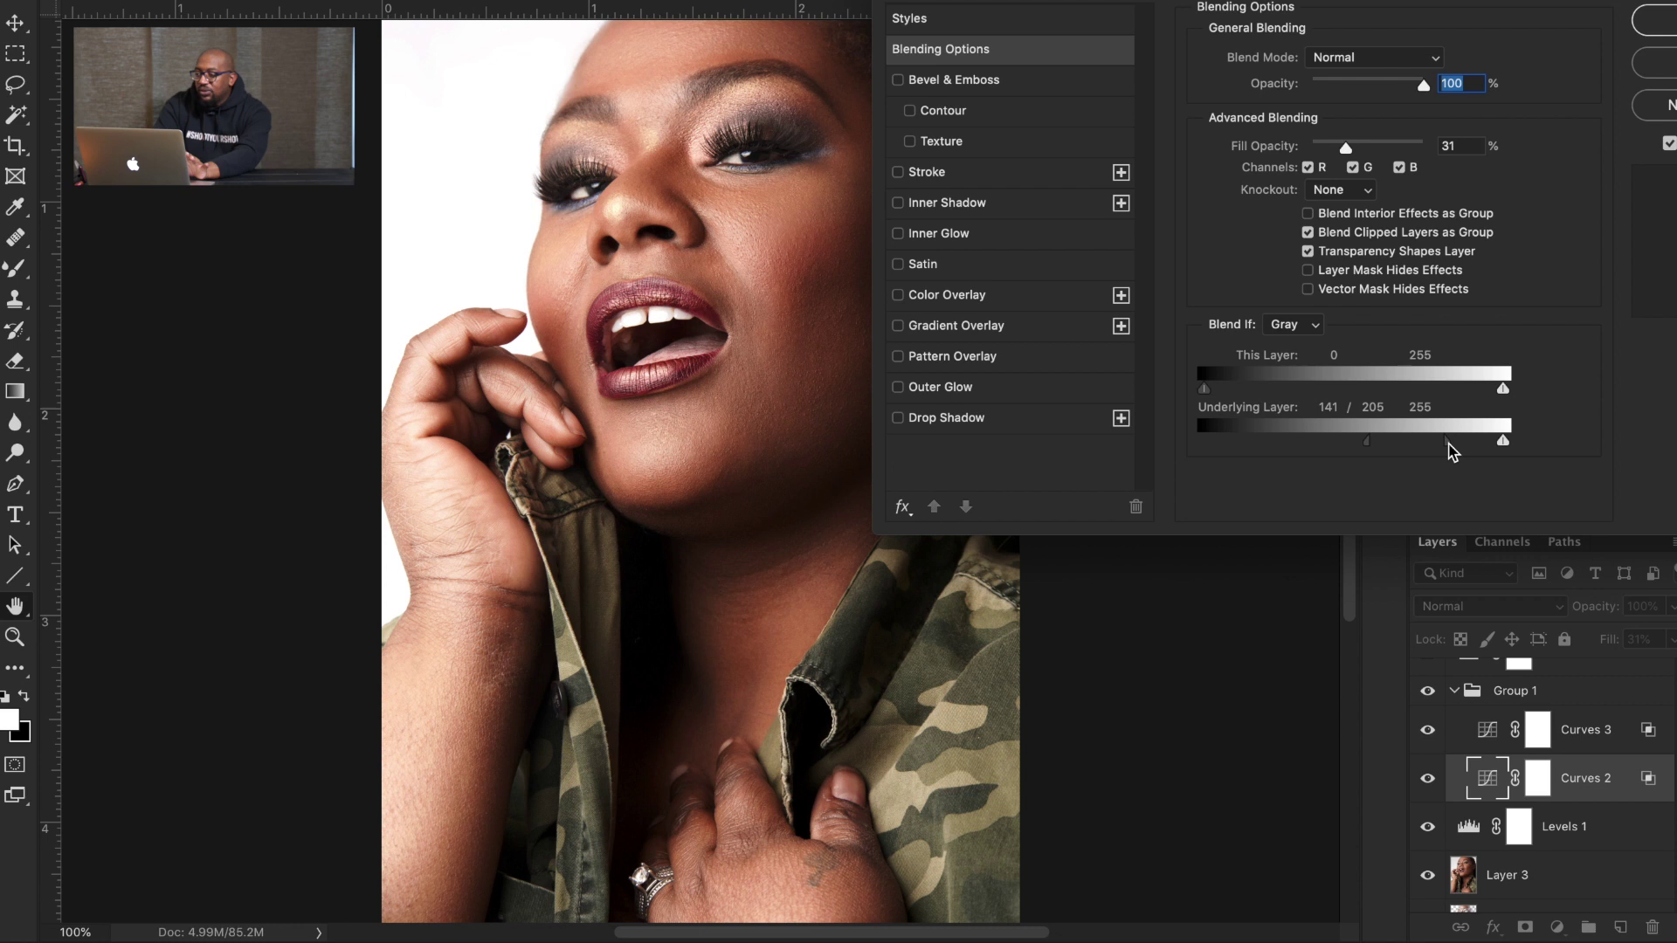
left_click_drag(1447, 450, 1145, 456)
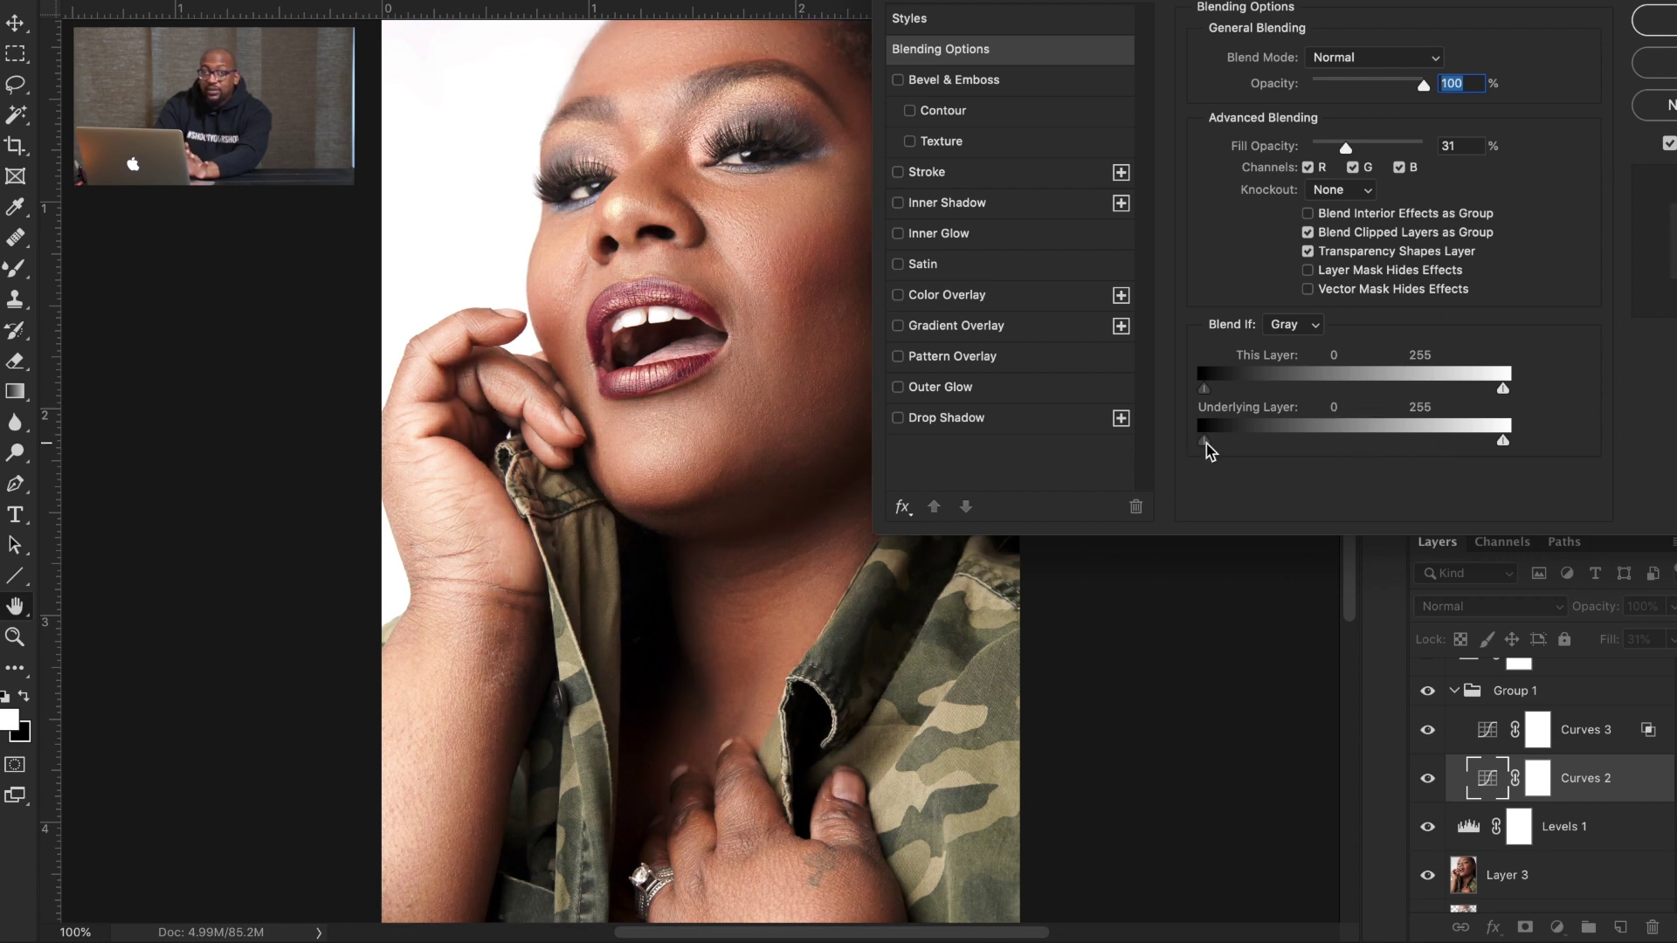
left_click_drag(1208, 449, 1393, 455)
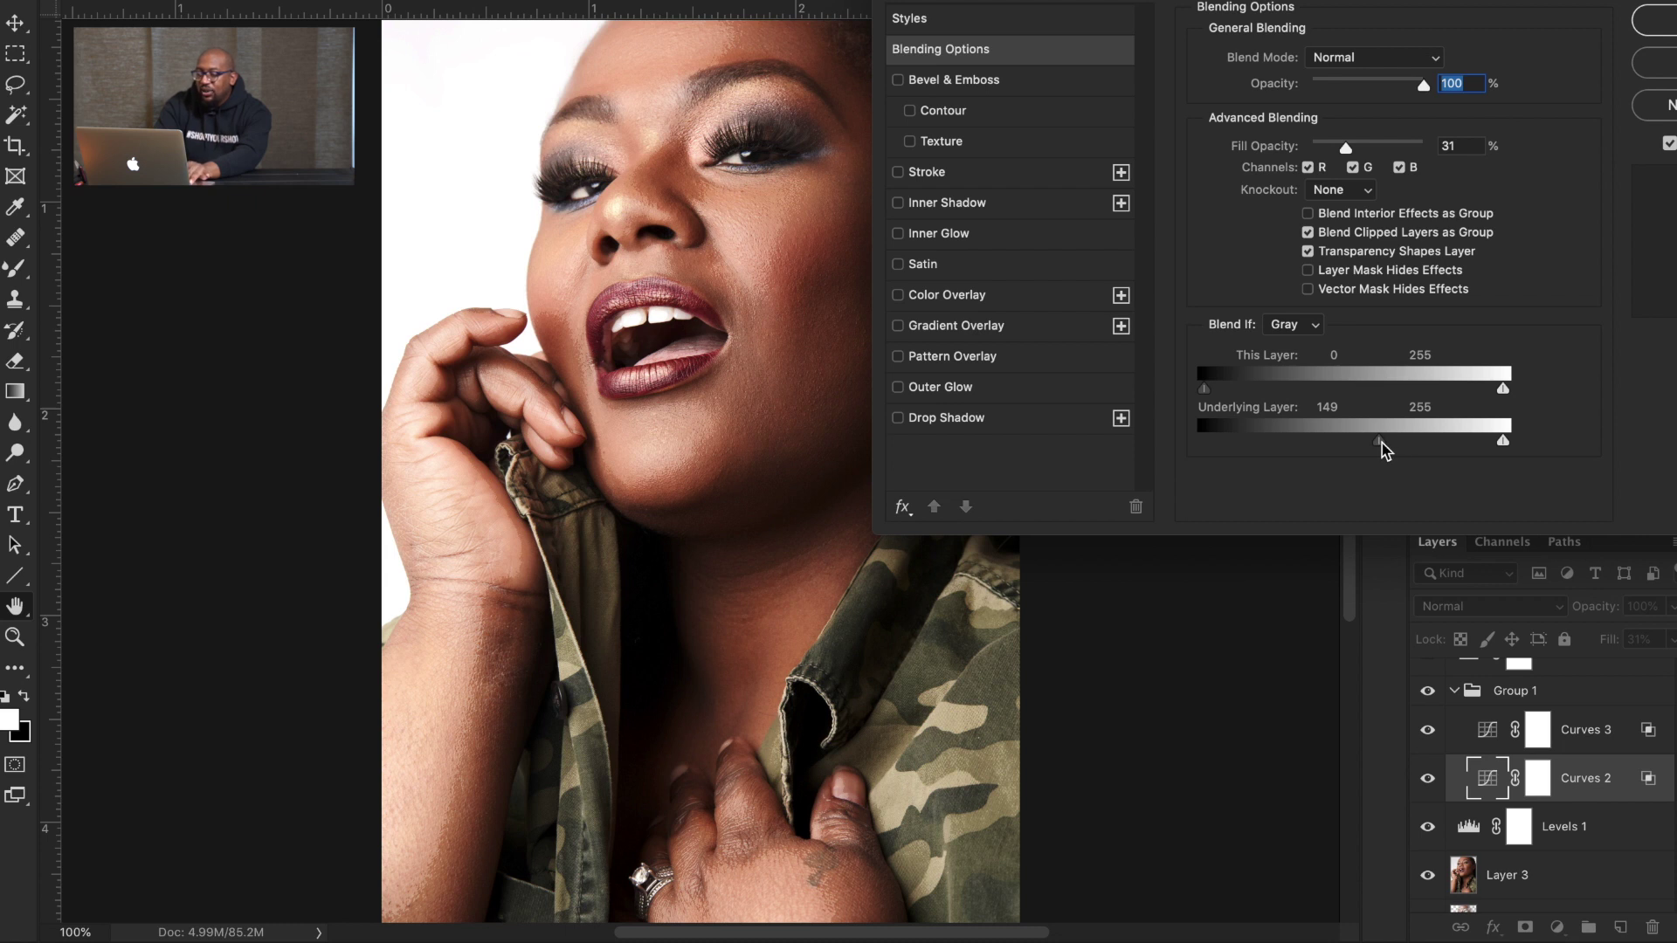
left_click_drag(1403, 450, 1454, 453)
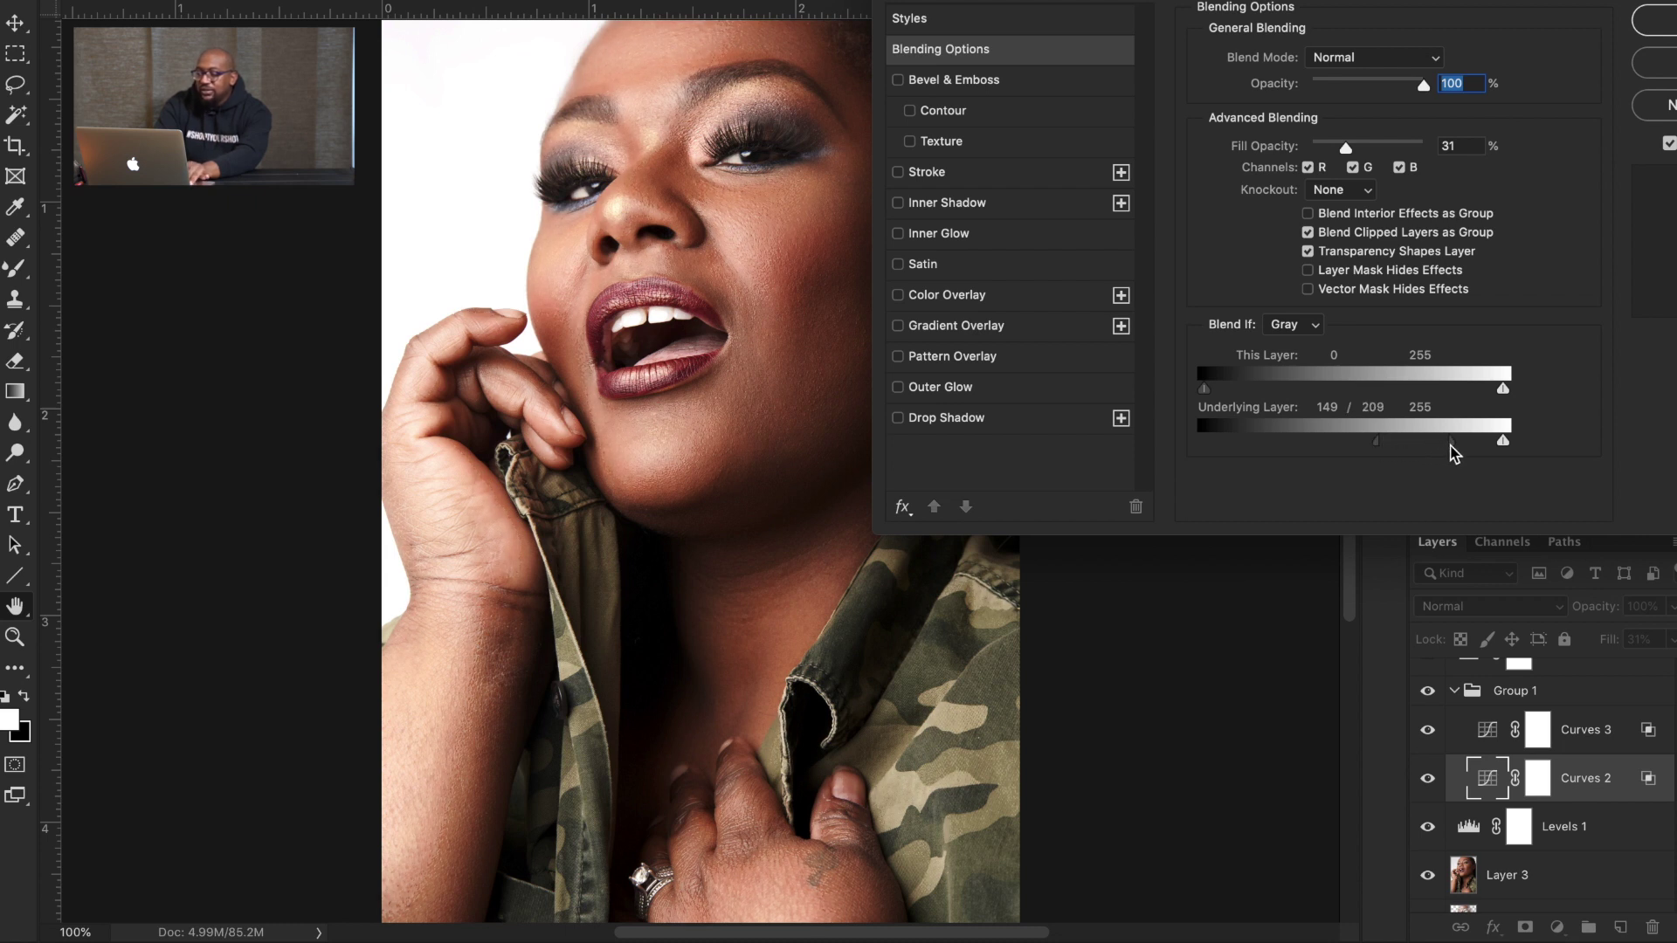
left_click(1659, 33)
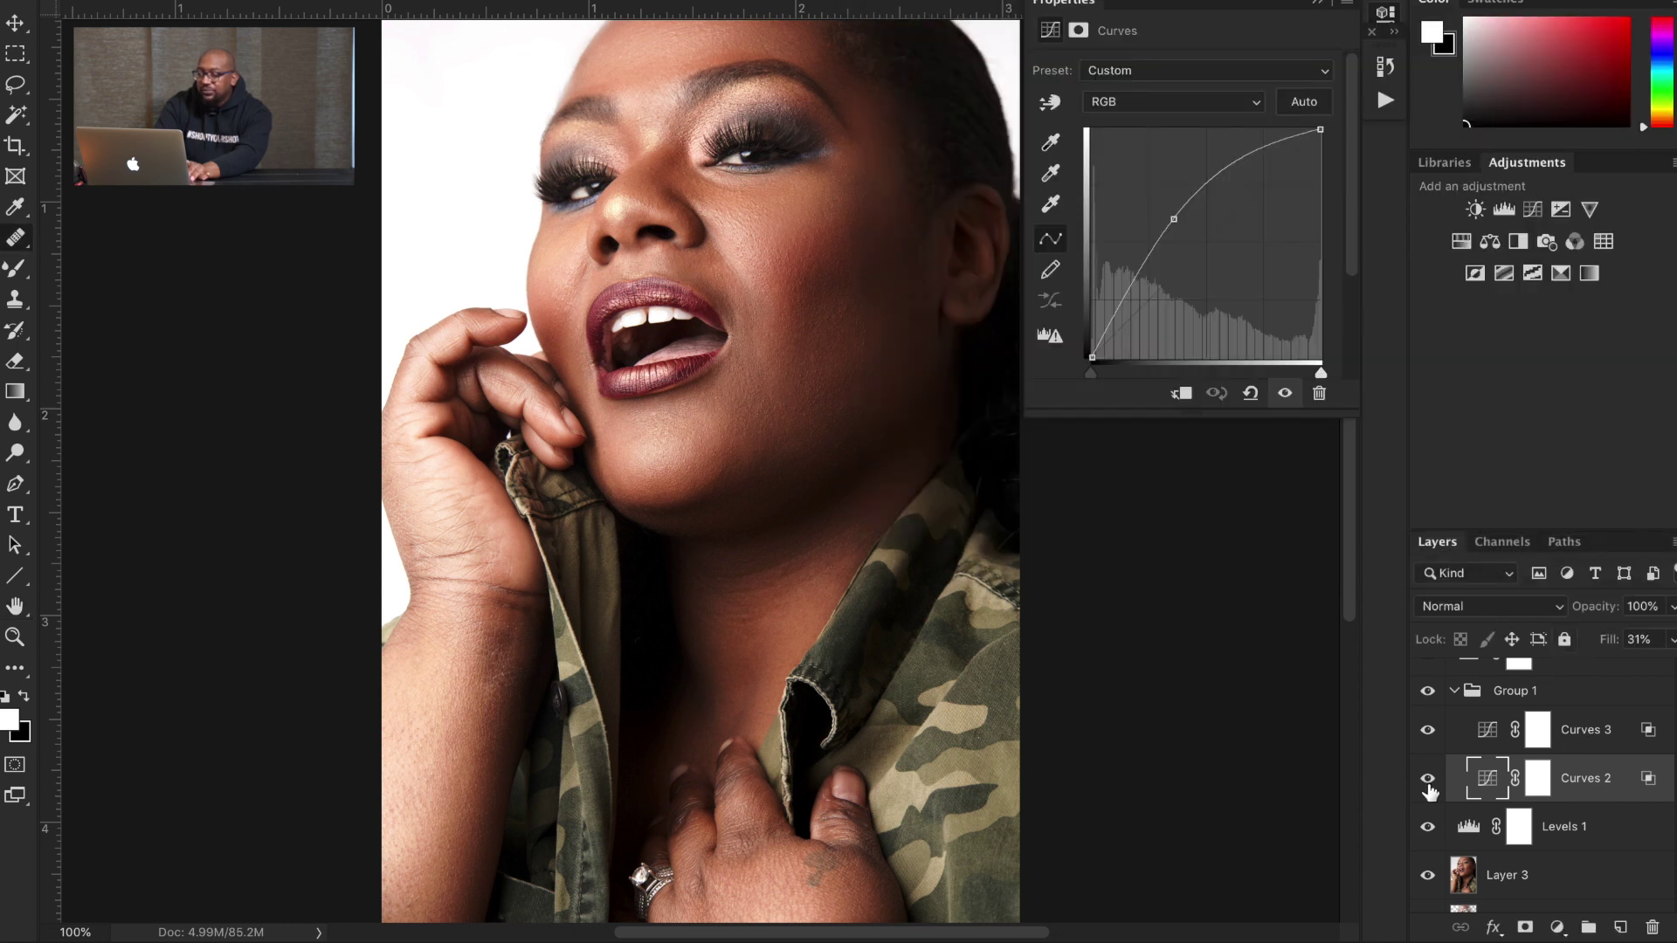
Step: Open the Curves 3 adjustment and its blending options to examine the curve and Blend If range, closing them without edits
left_click(1487, 732)
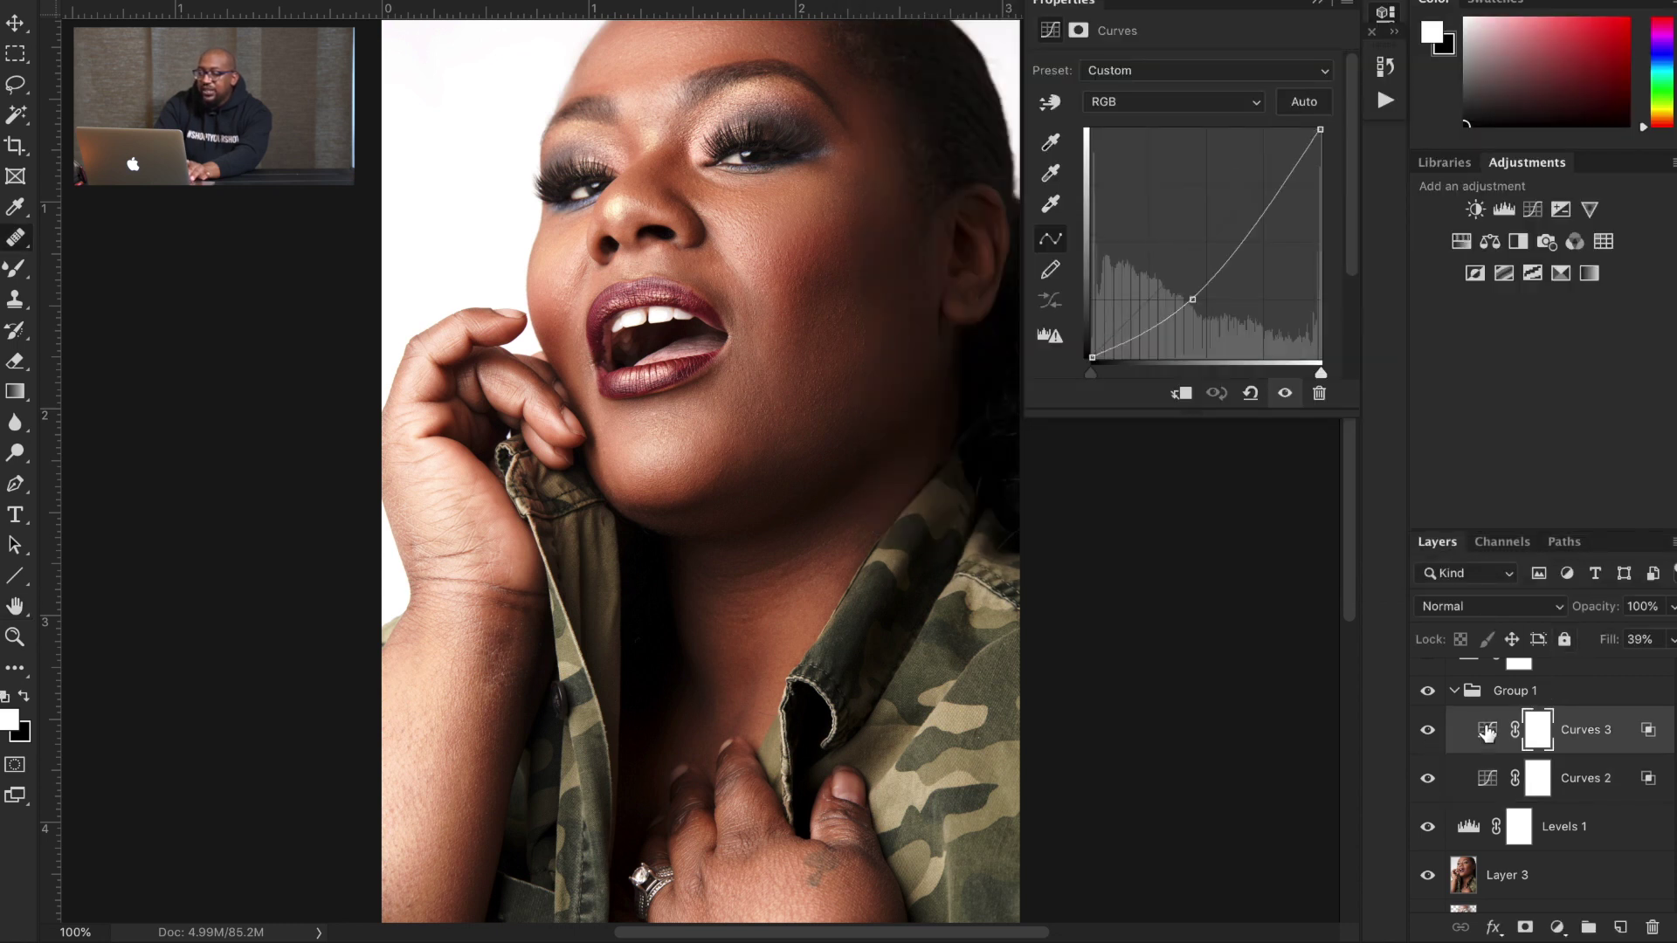
double_click(1589, 731)
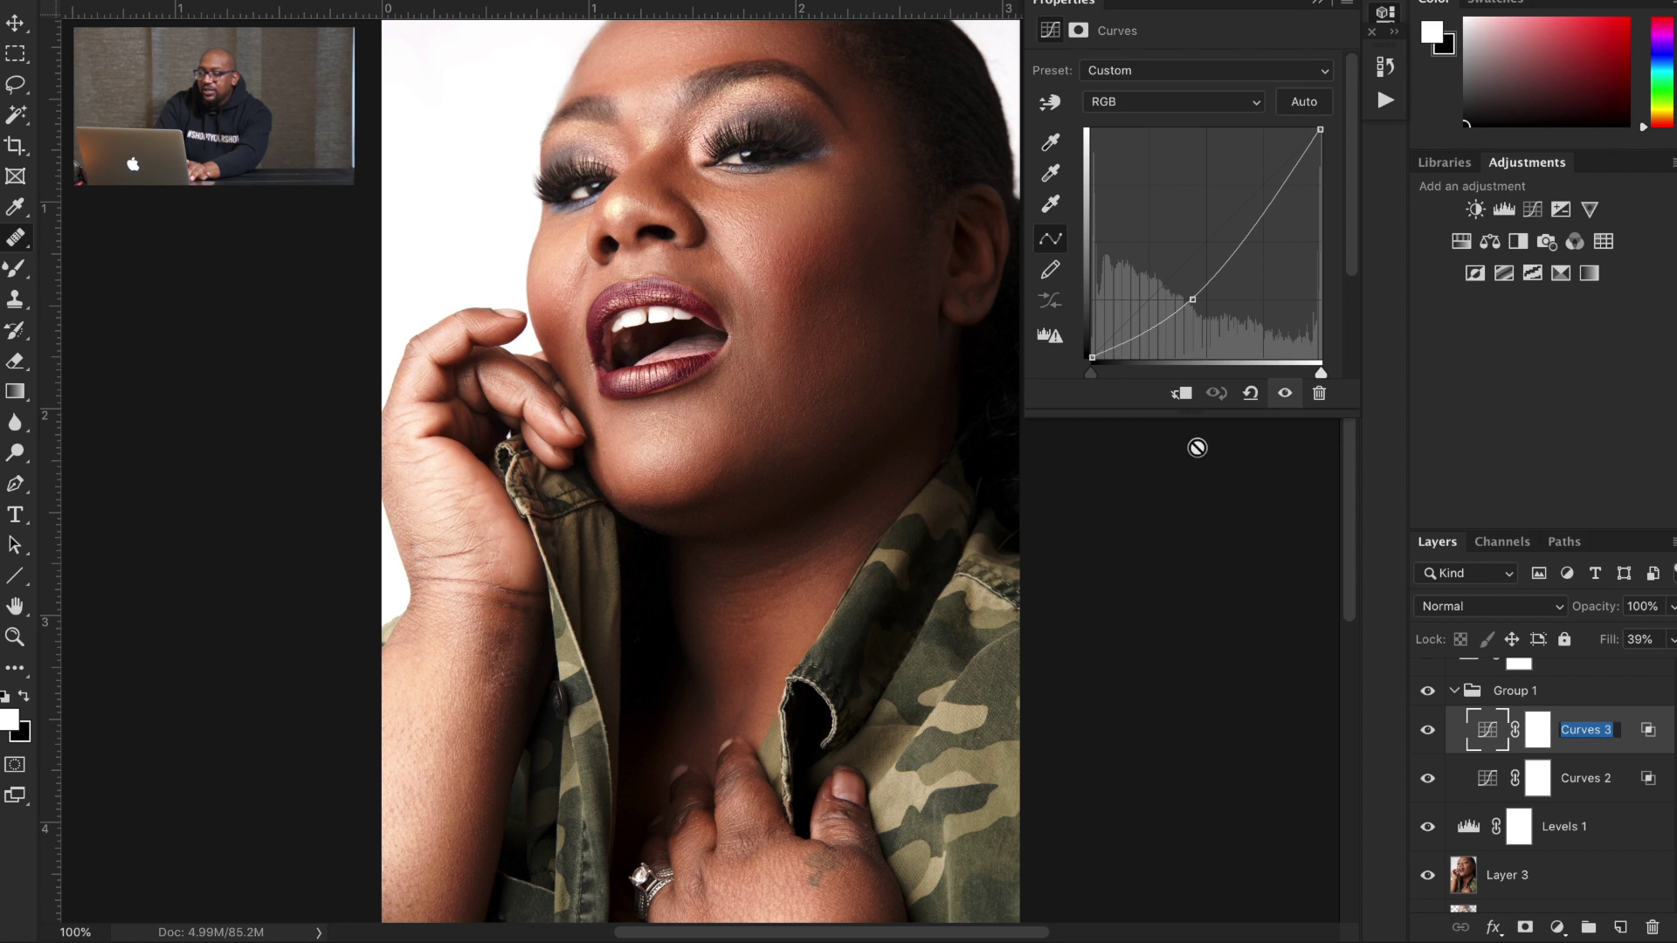
double_click(1626, 753)
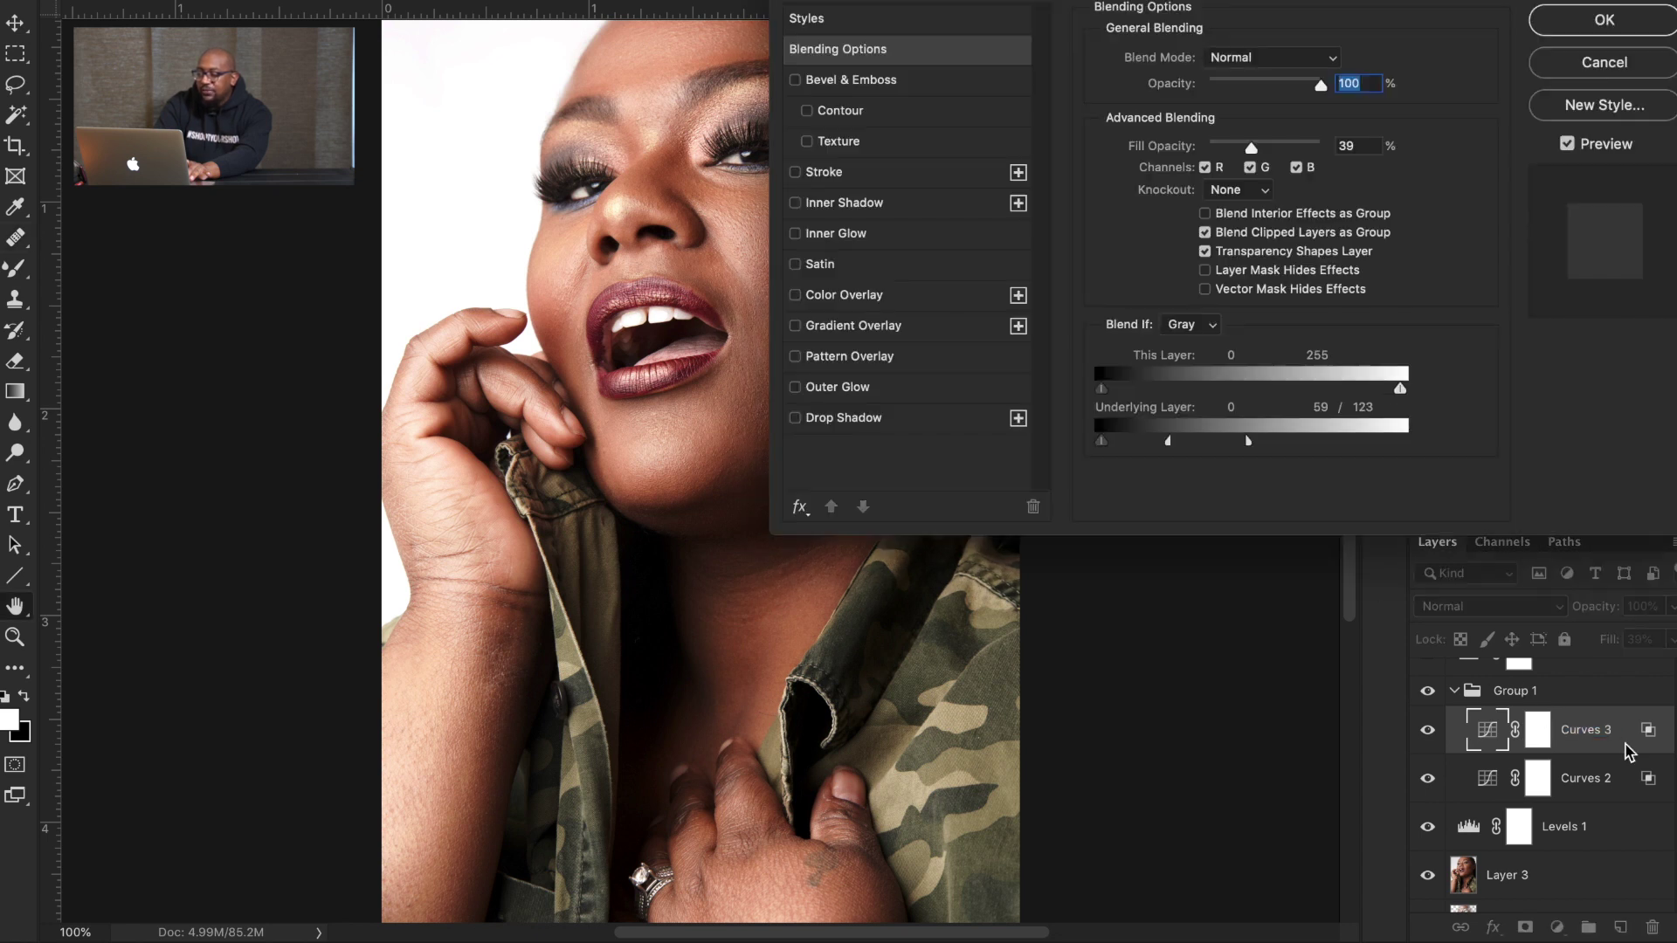
left_click(1581, 60)
scroll(1524, 690, "up", 3)
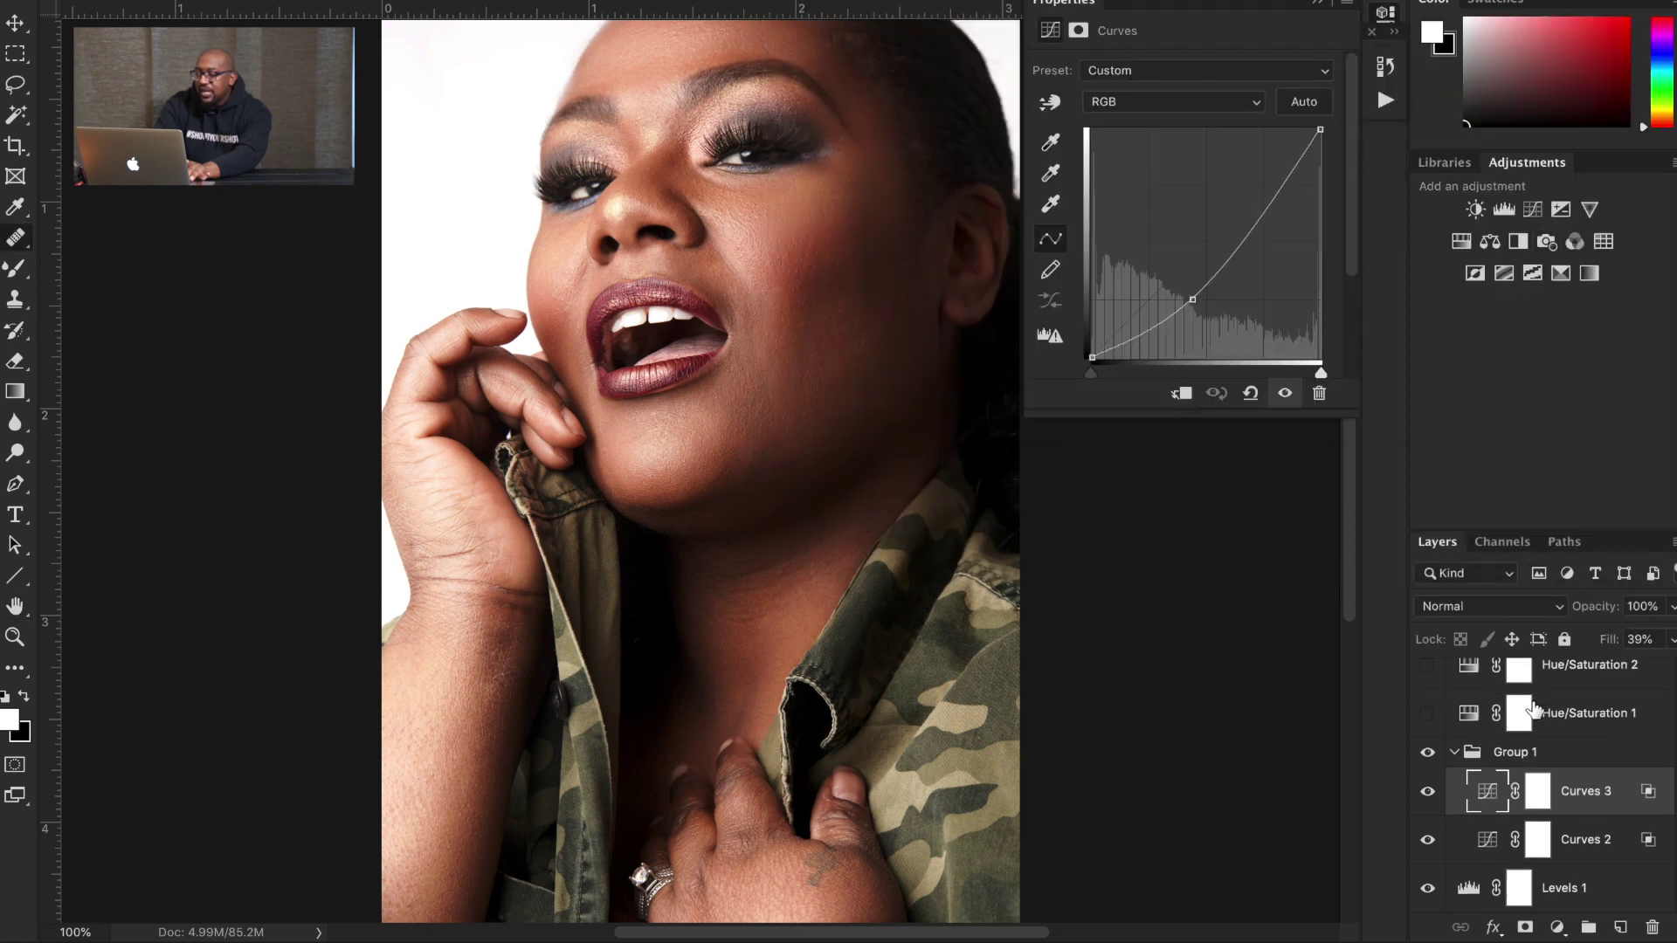
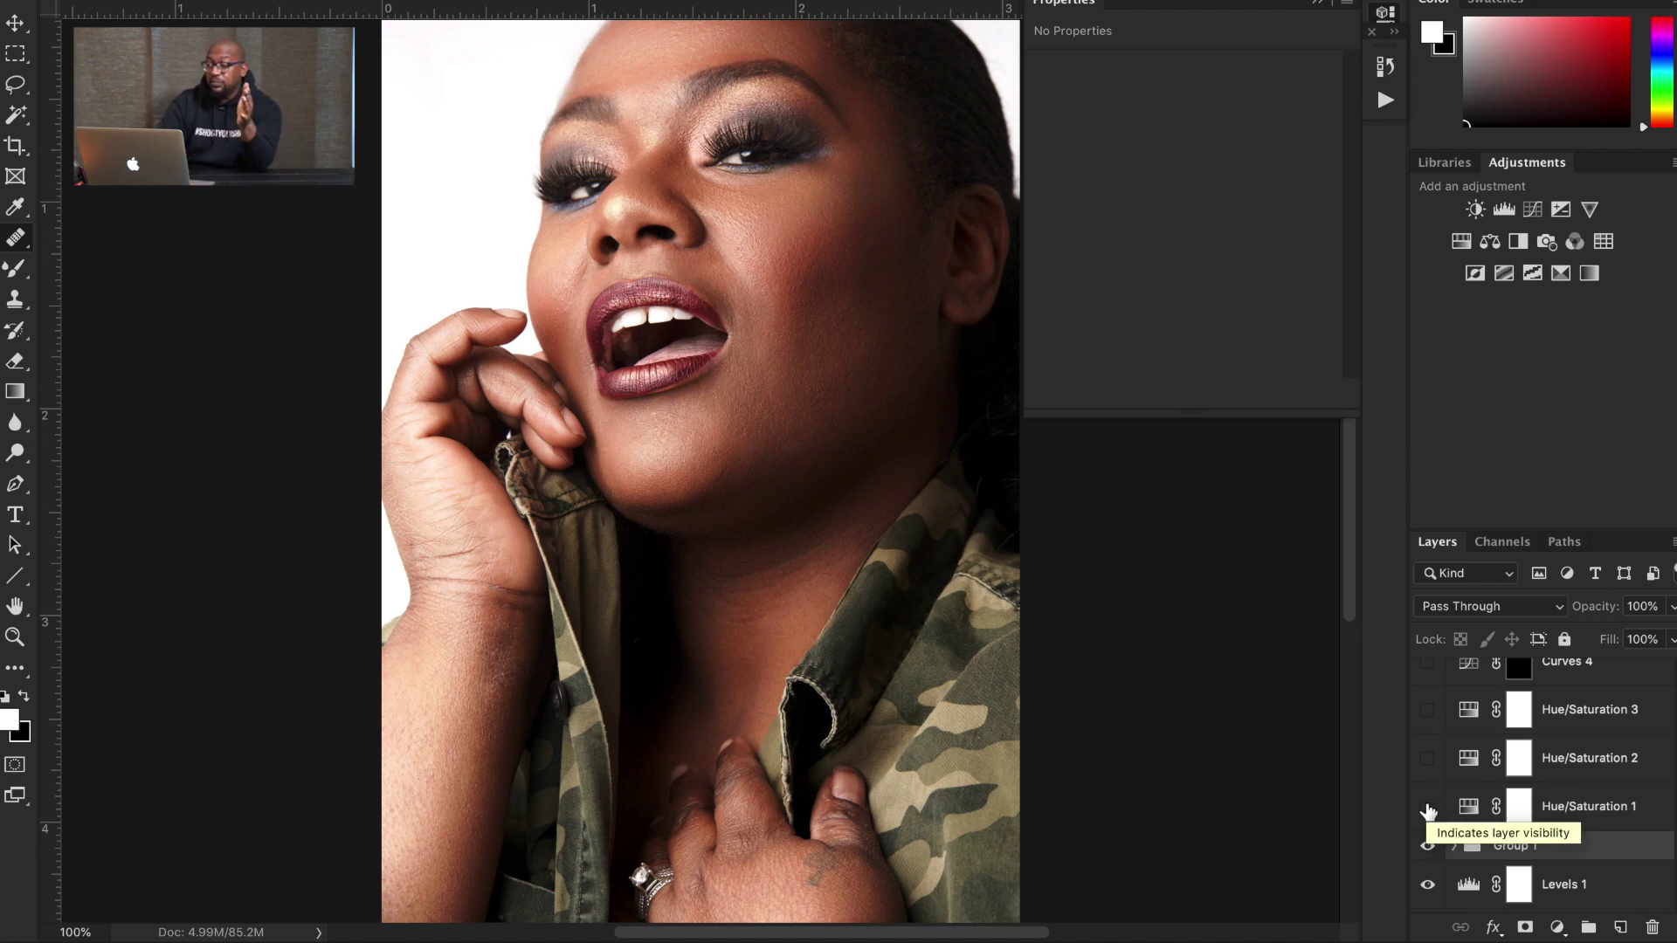
Step: Make the Hue/Saturation 1 layer visible, open its adjustment settings for review, and close them
left_click(1428, 811)
left_click(1470, 809)
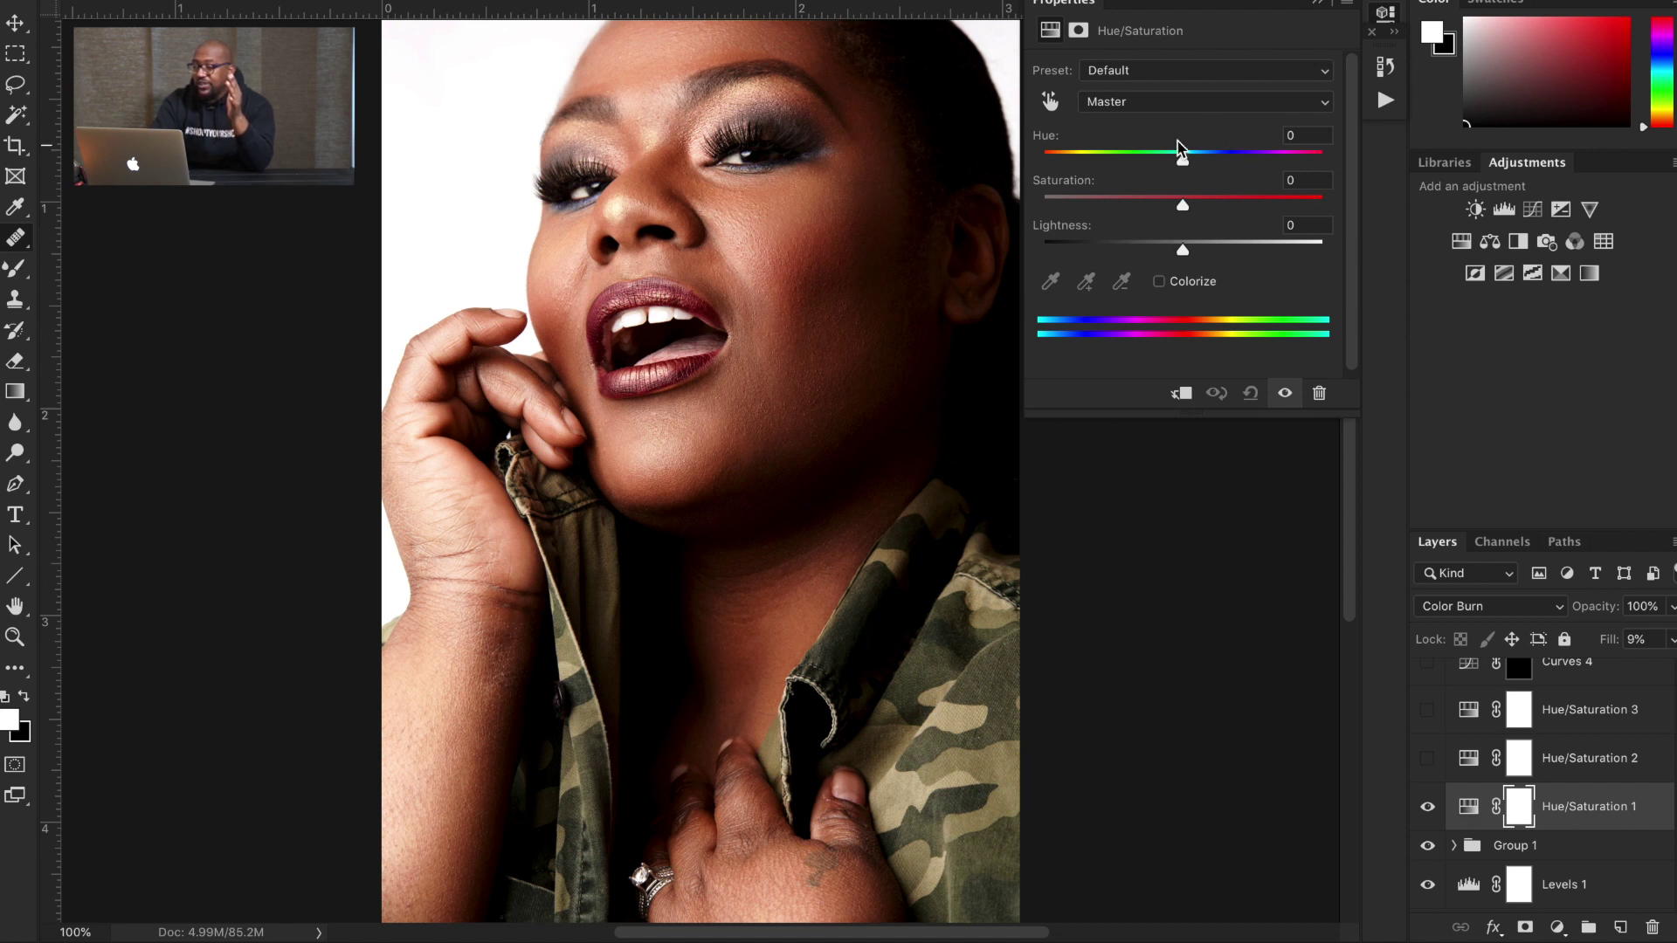
left_click(1319, 6)
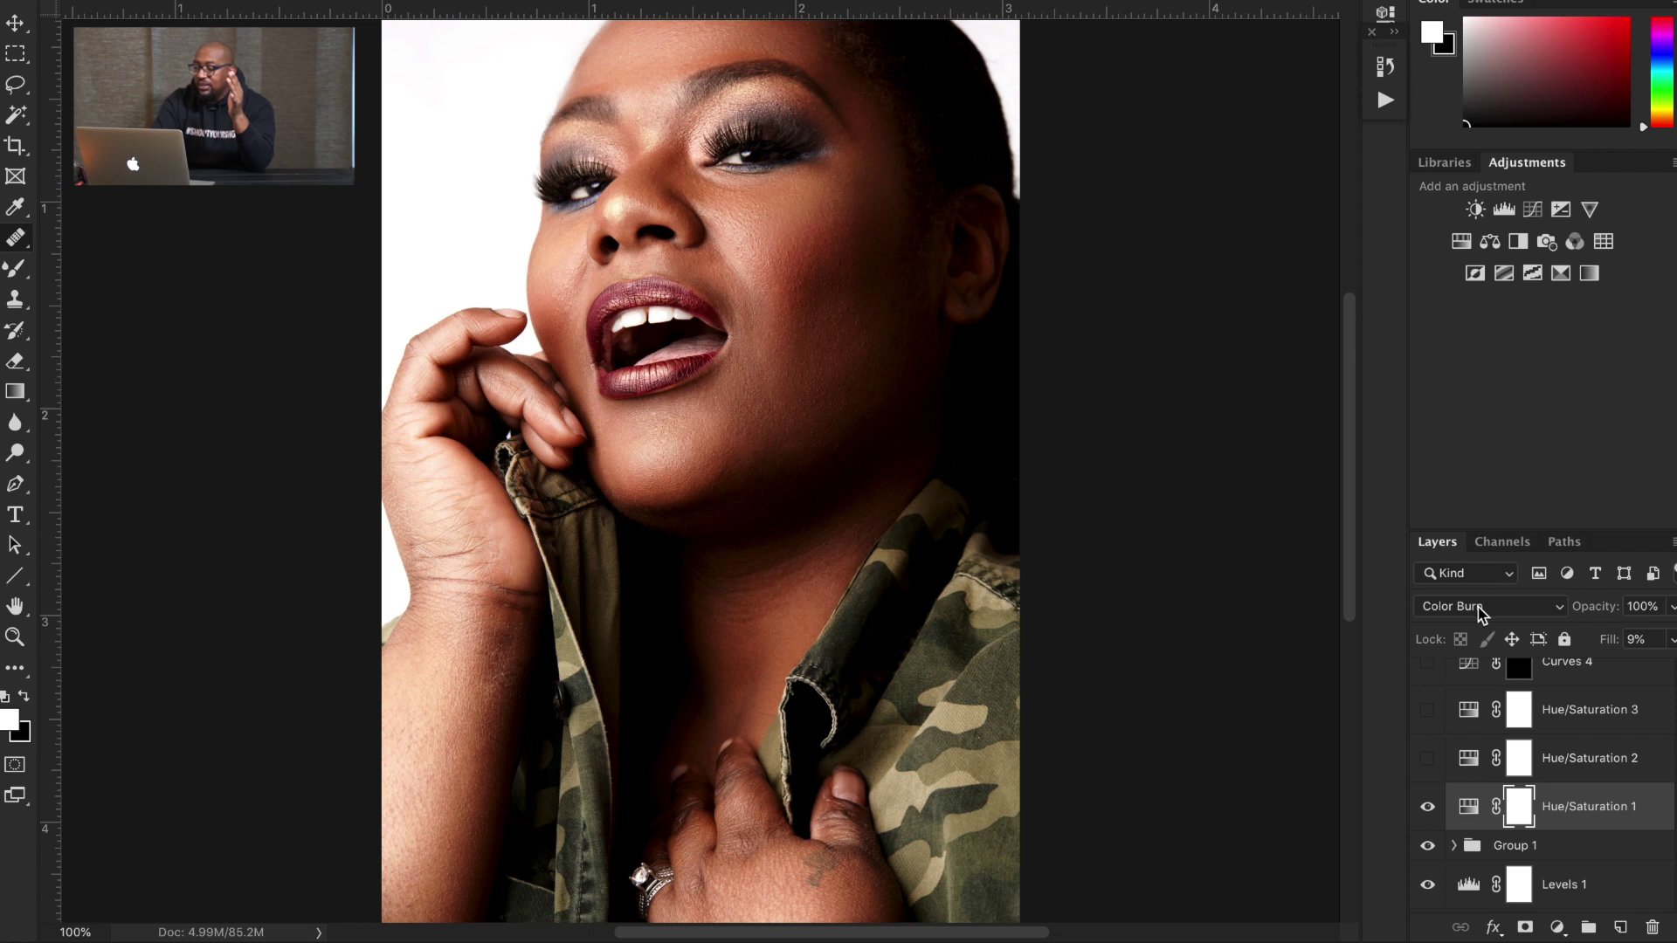
Step: Demonstrate Hue/Saturation 1's Color Burn strength by trying fill values of 98%, 0% and 7%, ending at 9%
left_click(1610, 644)
type("97")
key("Return")
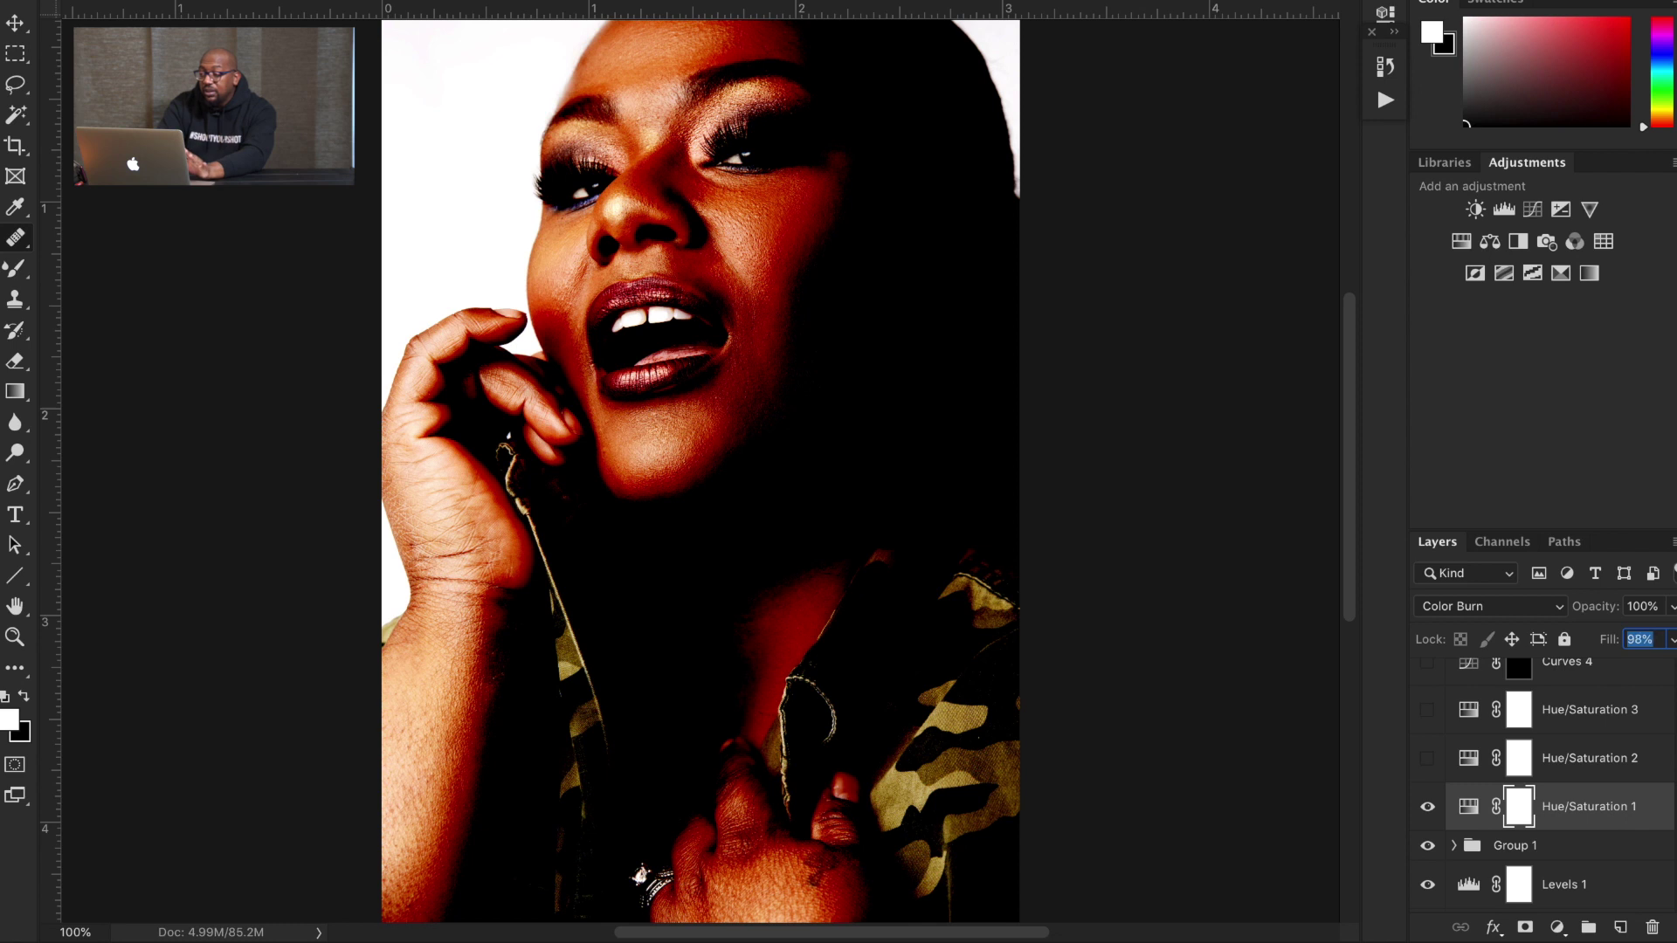
type("0")
key("Return")
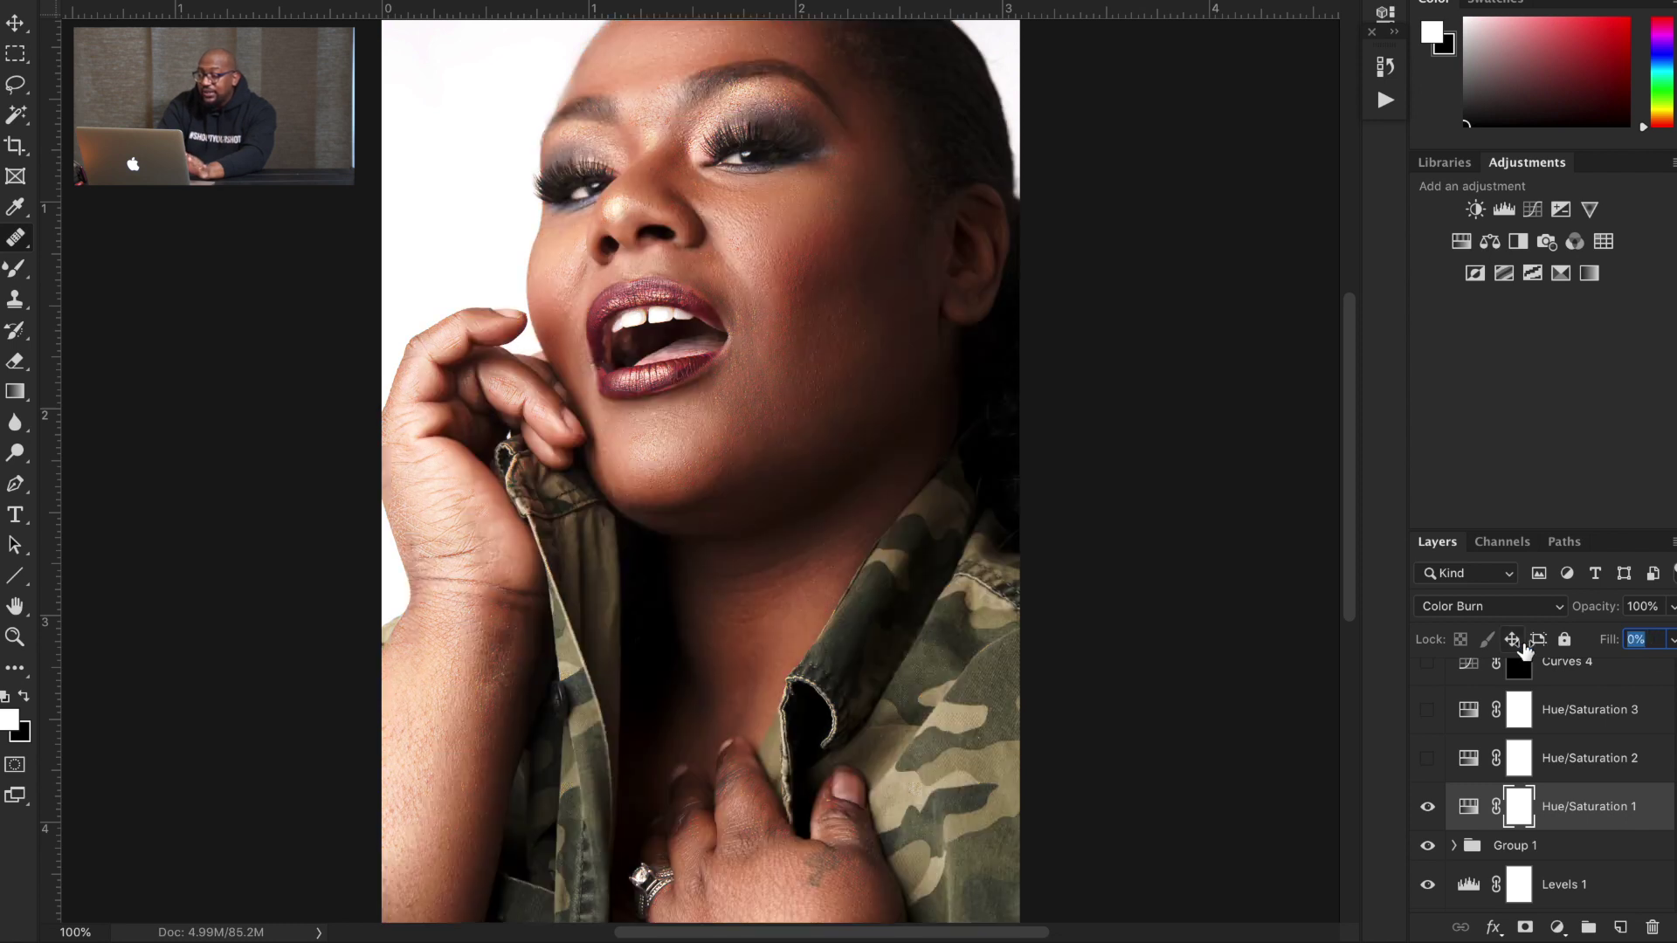
type("6")
key("Return")
type("7")
key("Return")
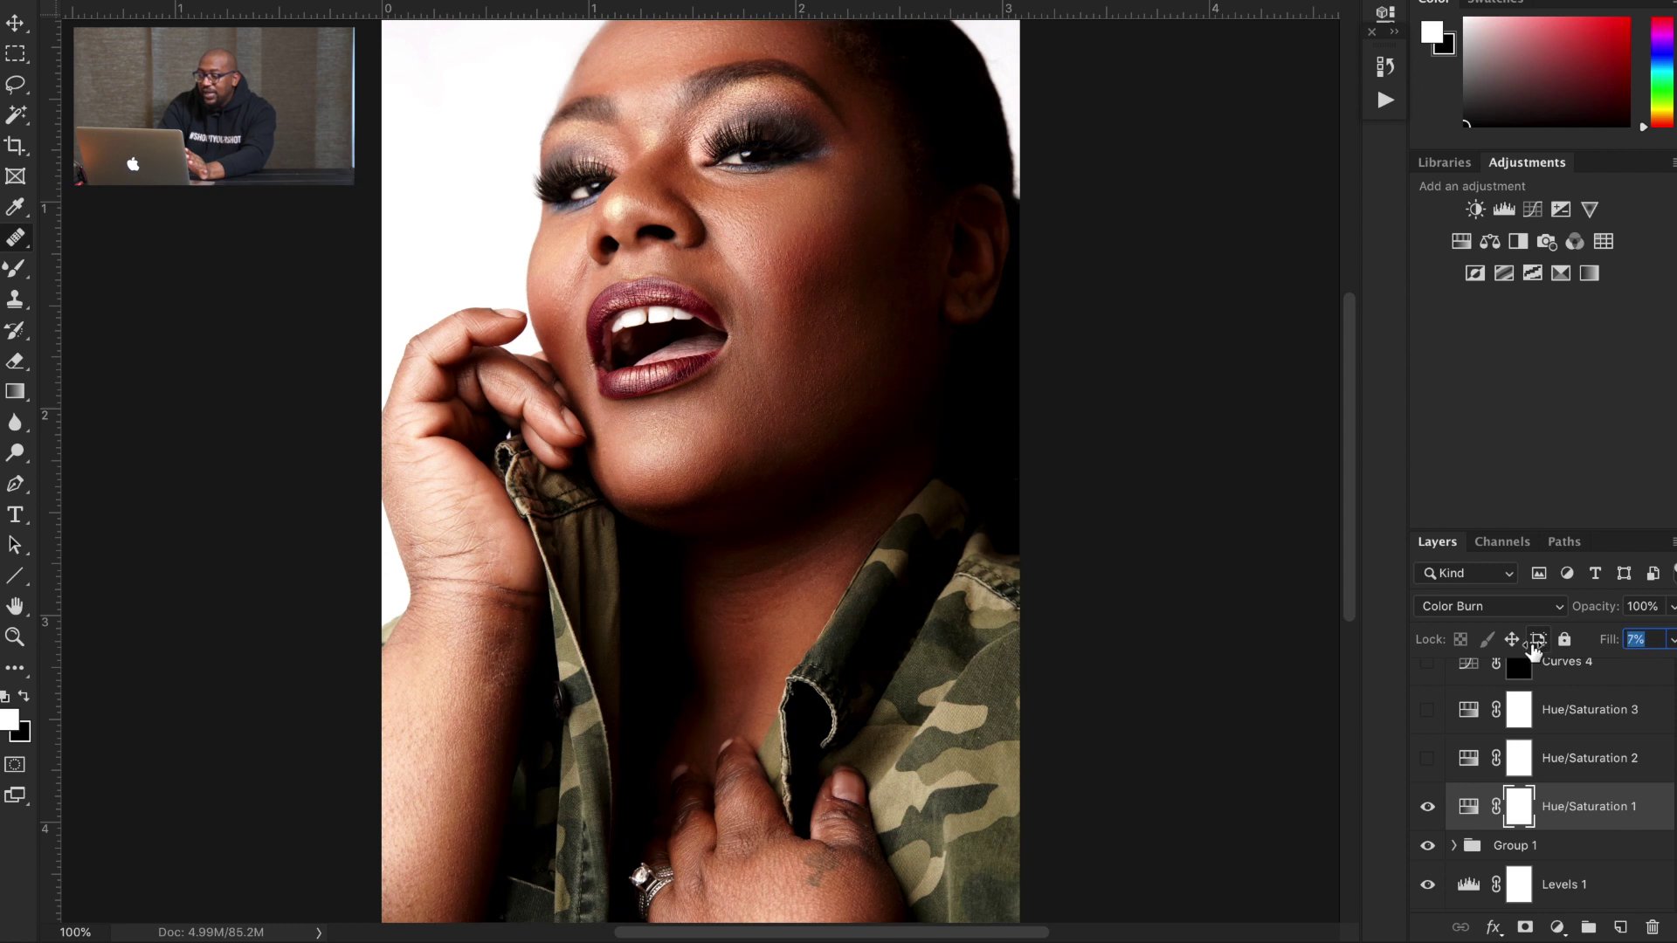
type("9")
Step: Make the Hue/Saturation 2 layer visible, select it, and open its adjustment settings for review before closing them
left_click(1427, 758)
left_click(1609, 757)
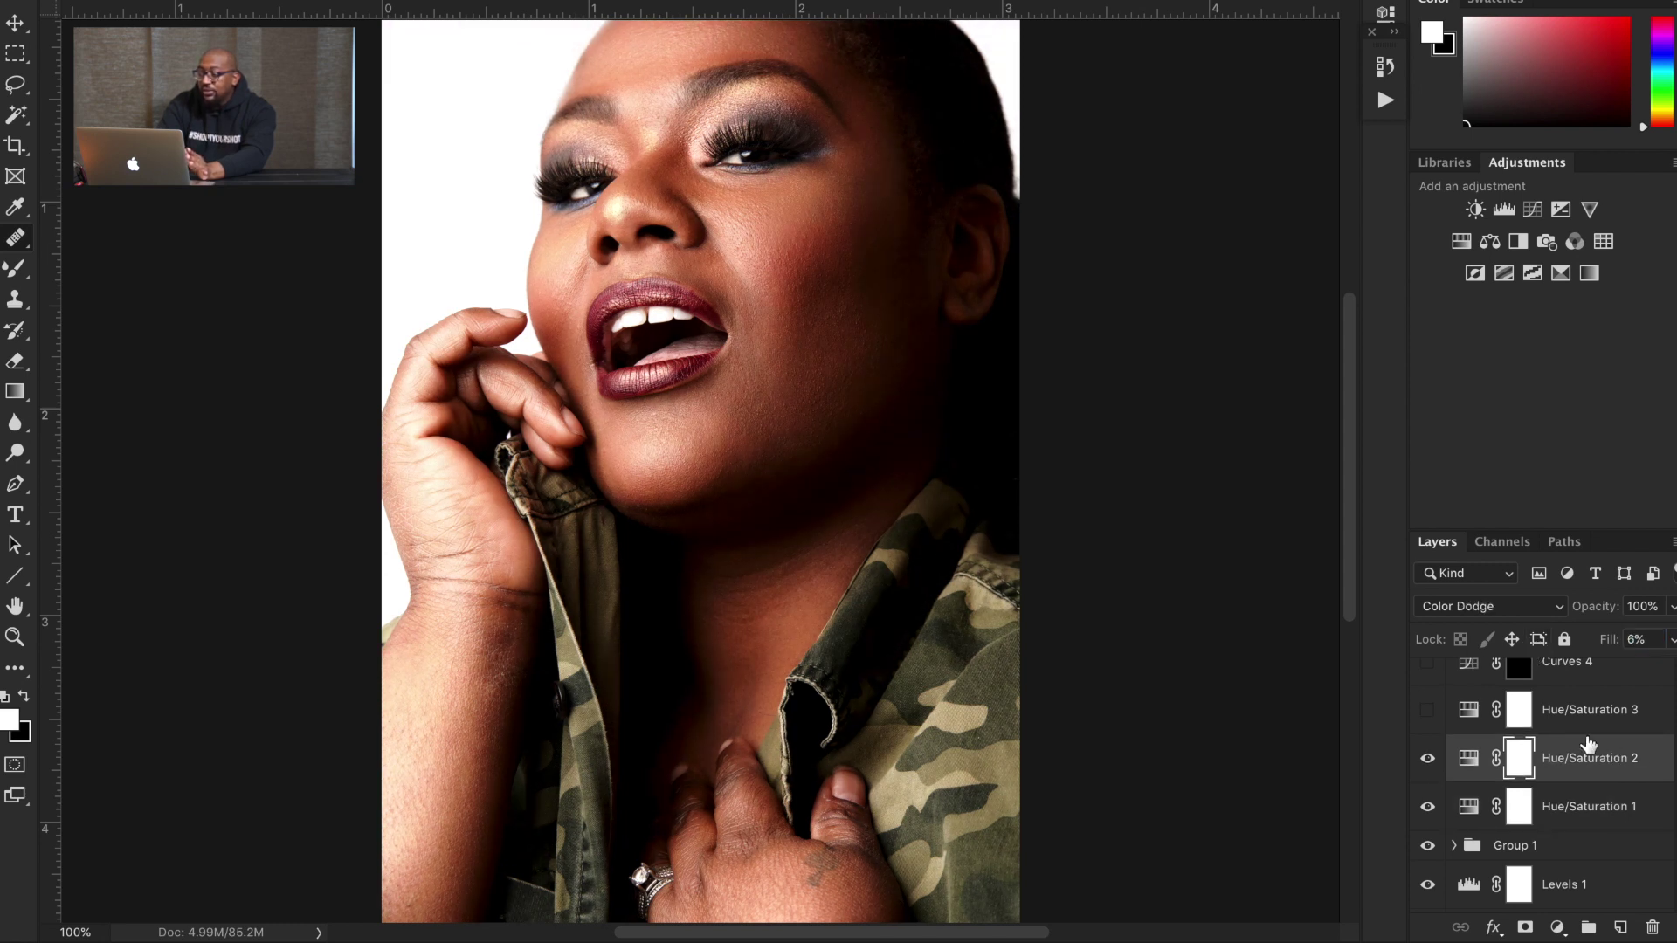
double_click(1468, 758)
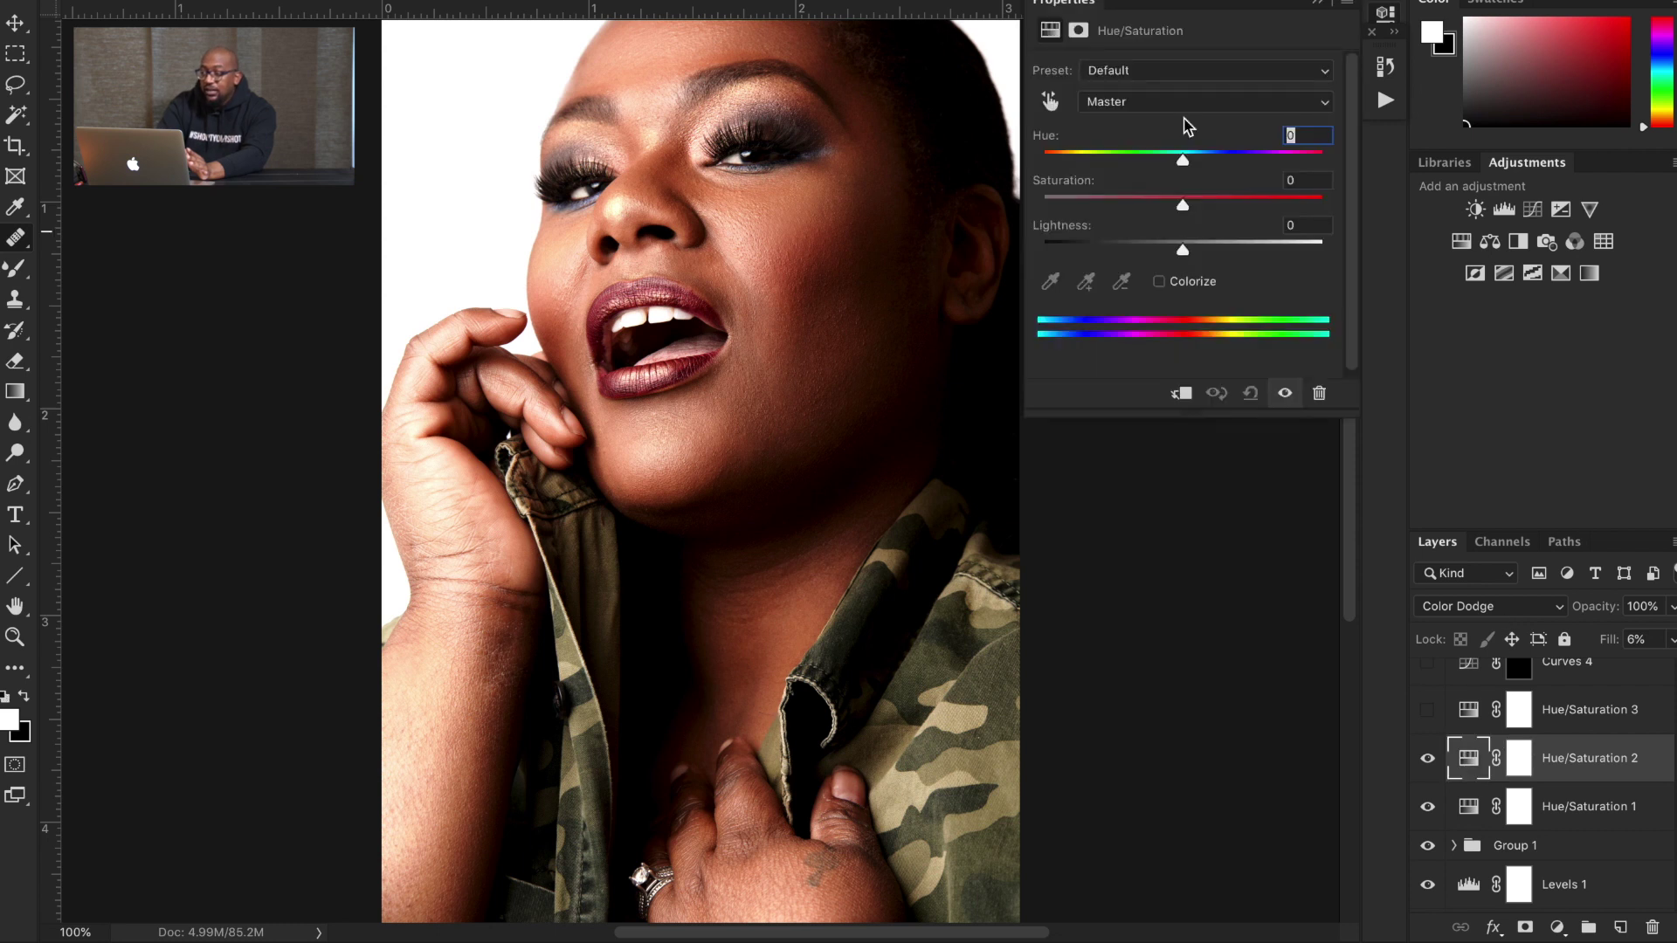
left_click(1317, 4)
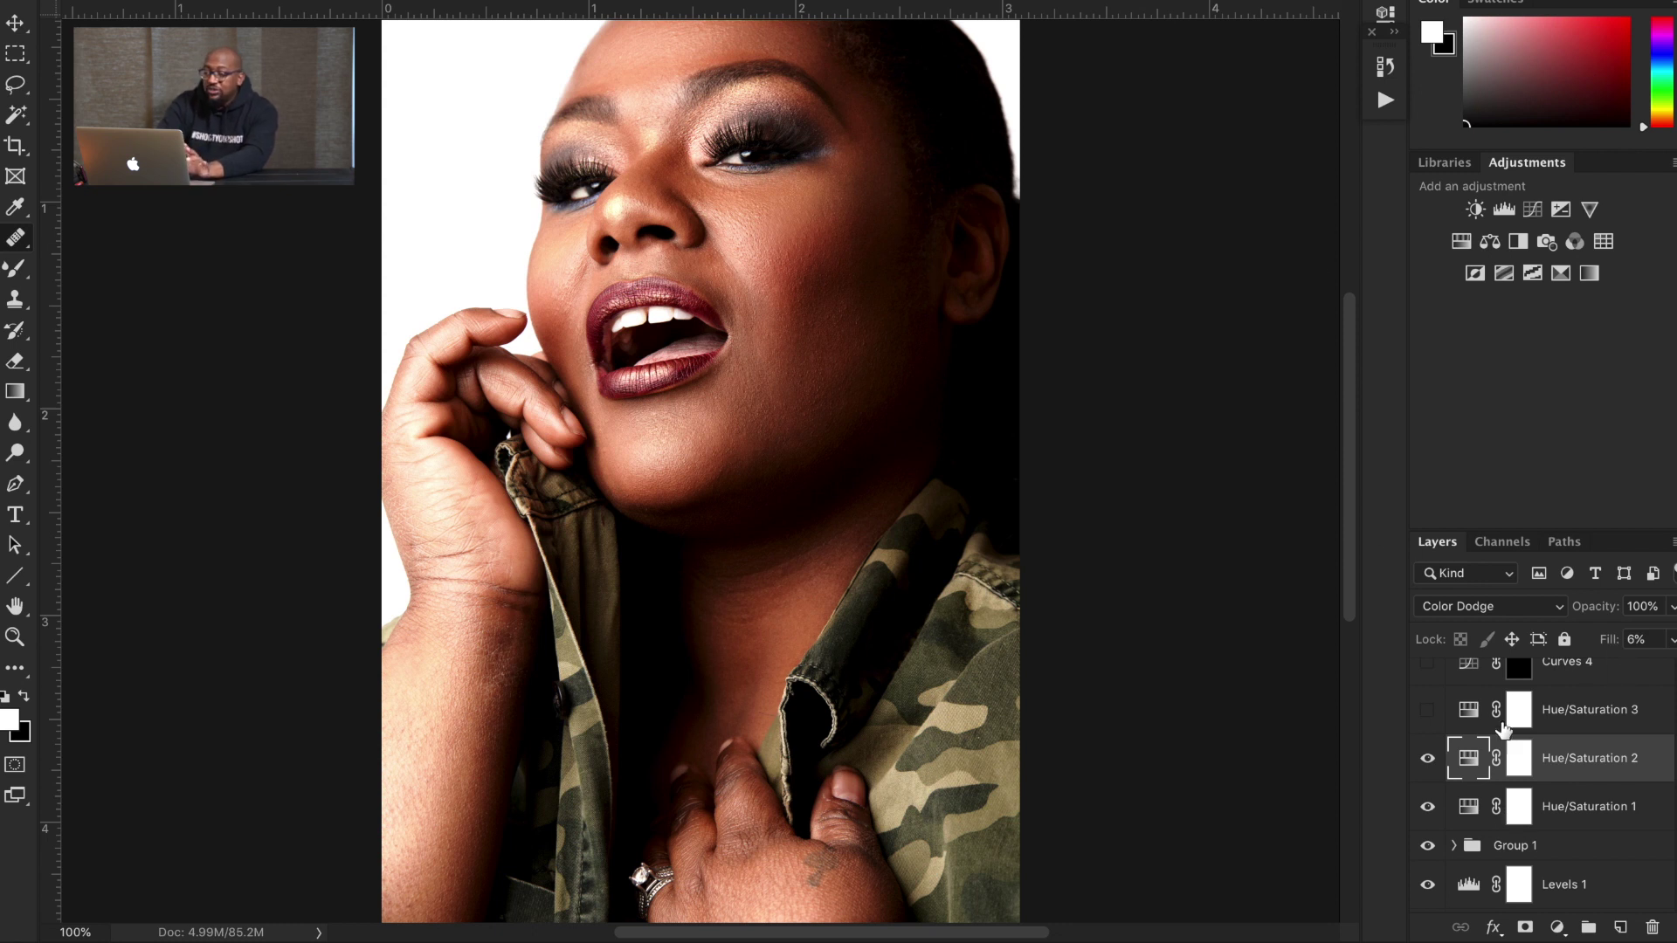
Step: Demonstrate Hue/Saturation 2's Color Dodge strength by trying a fill of 84%, and return it to 6%
left_click(1639, 639)
type("84")
key("Return")
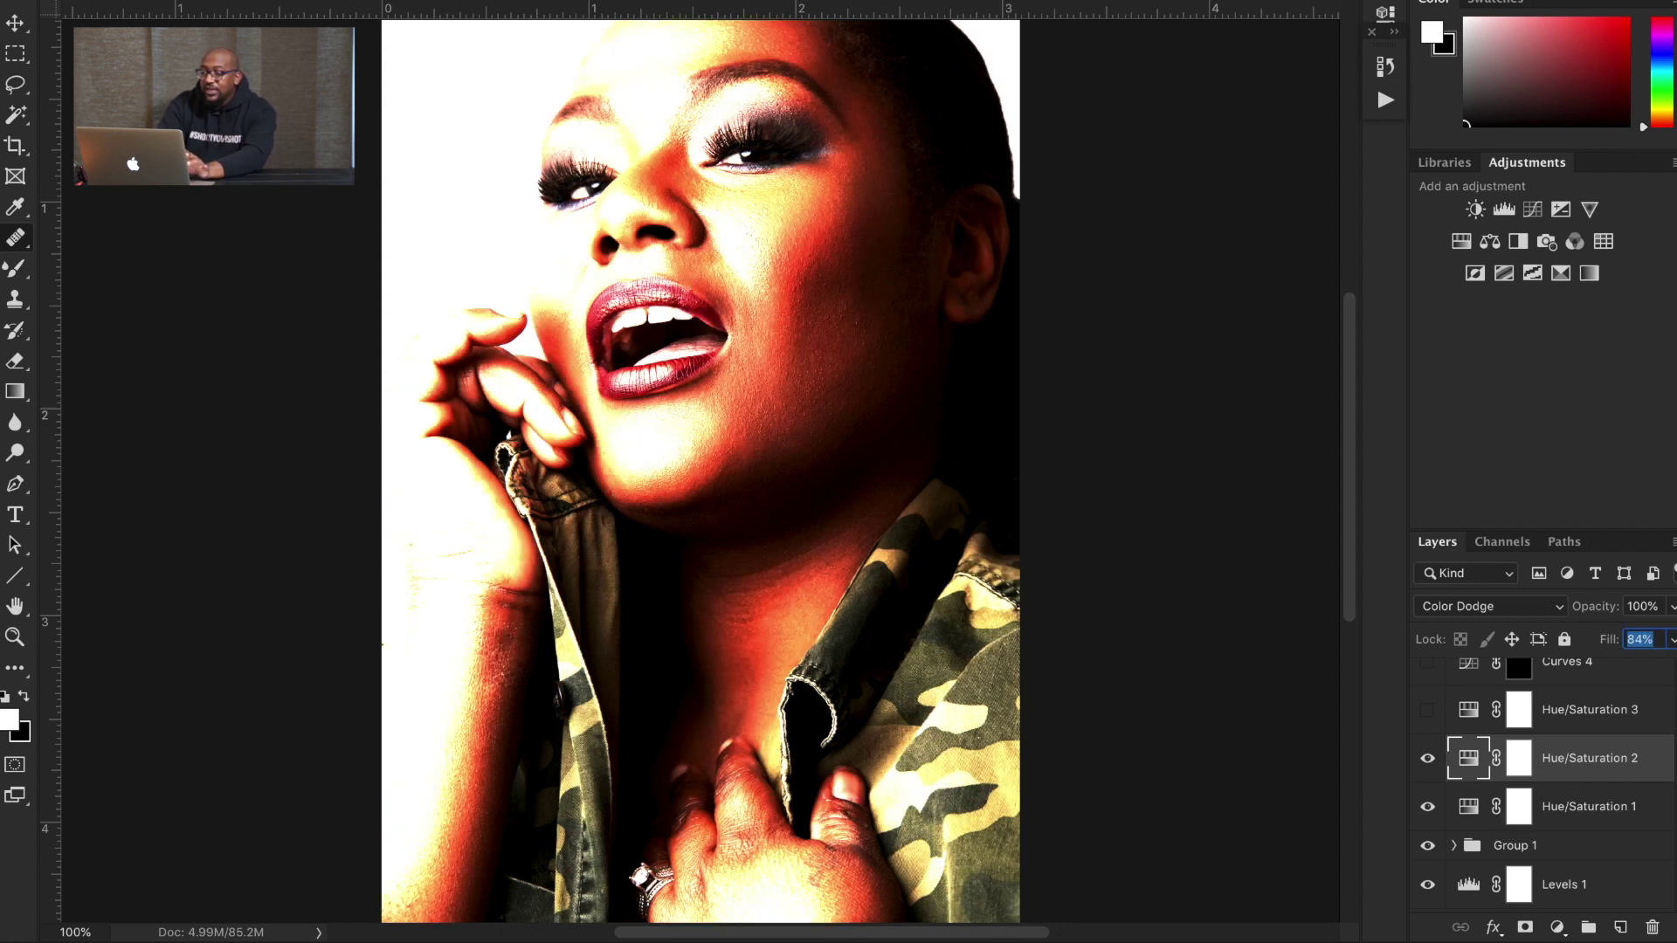
left_click_drag(1610, 640, 1566, 639)
Step: Make the Hue/Saturation 3 layer visible and open its adjustment settings
scroll(1587, 802, "up", 1)
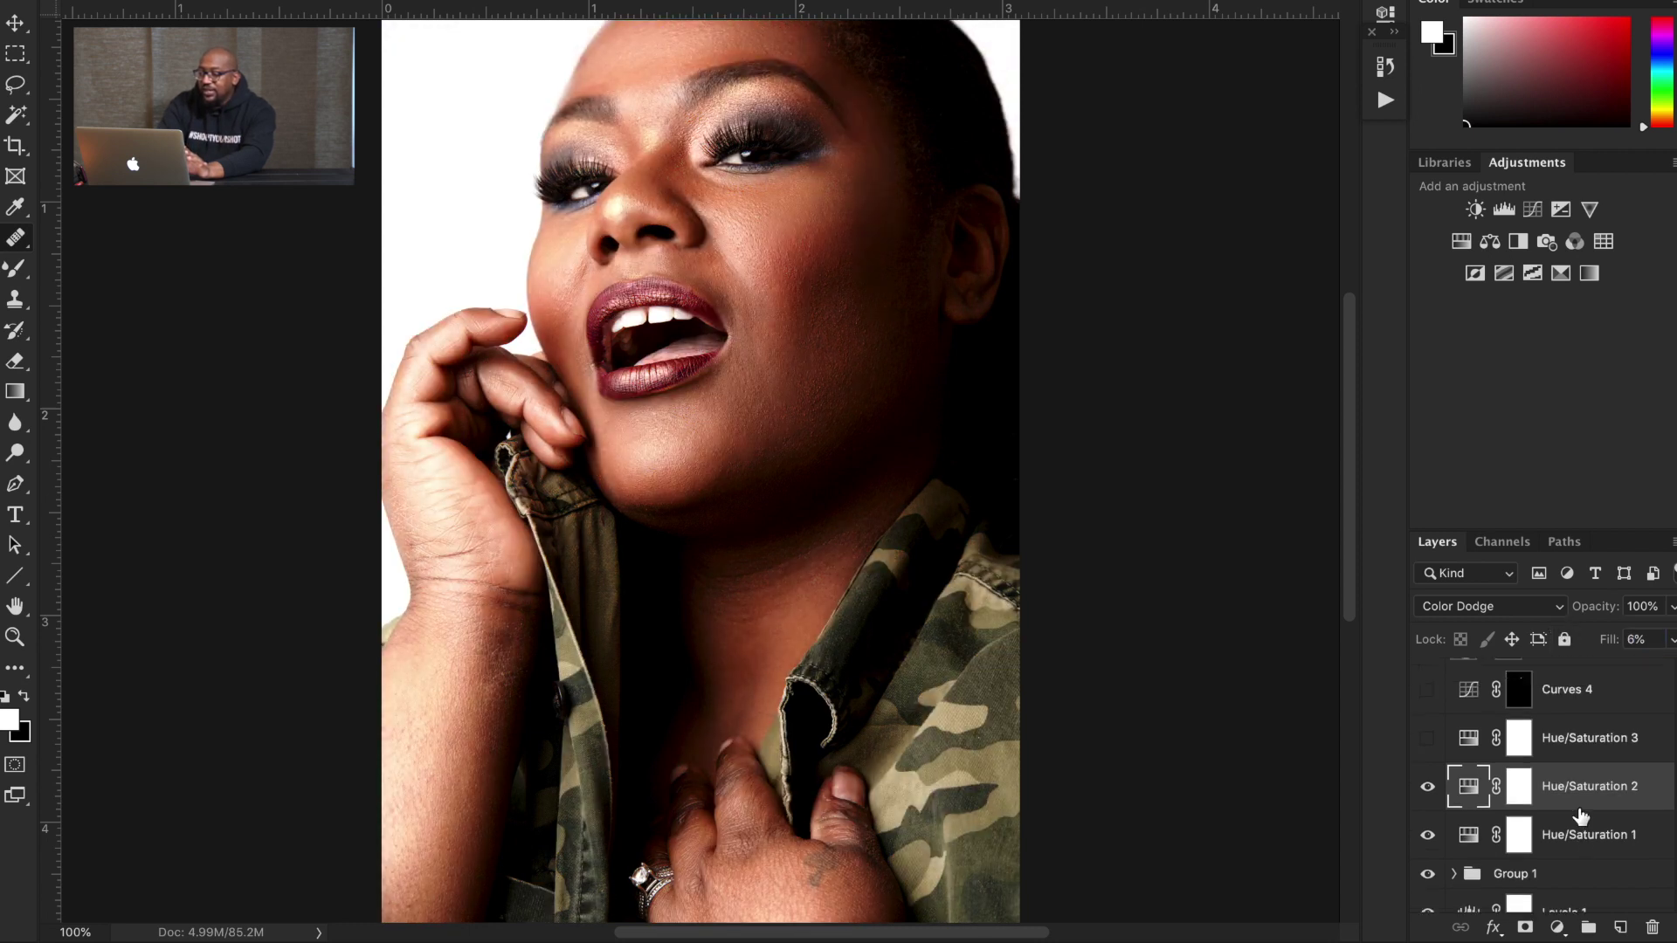
left_click(1428, 743)
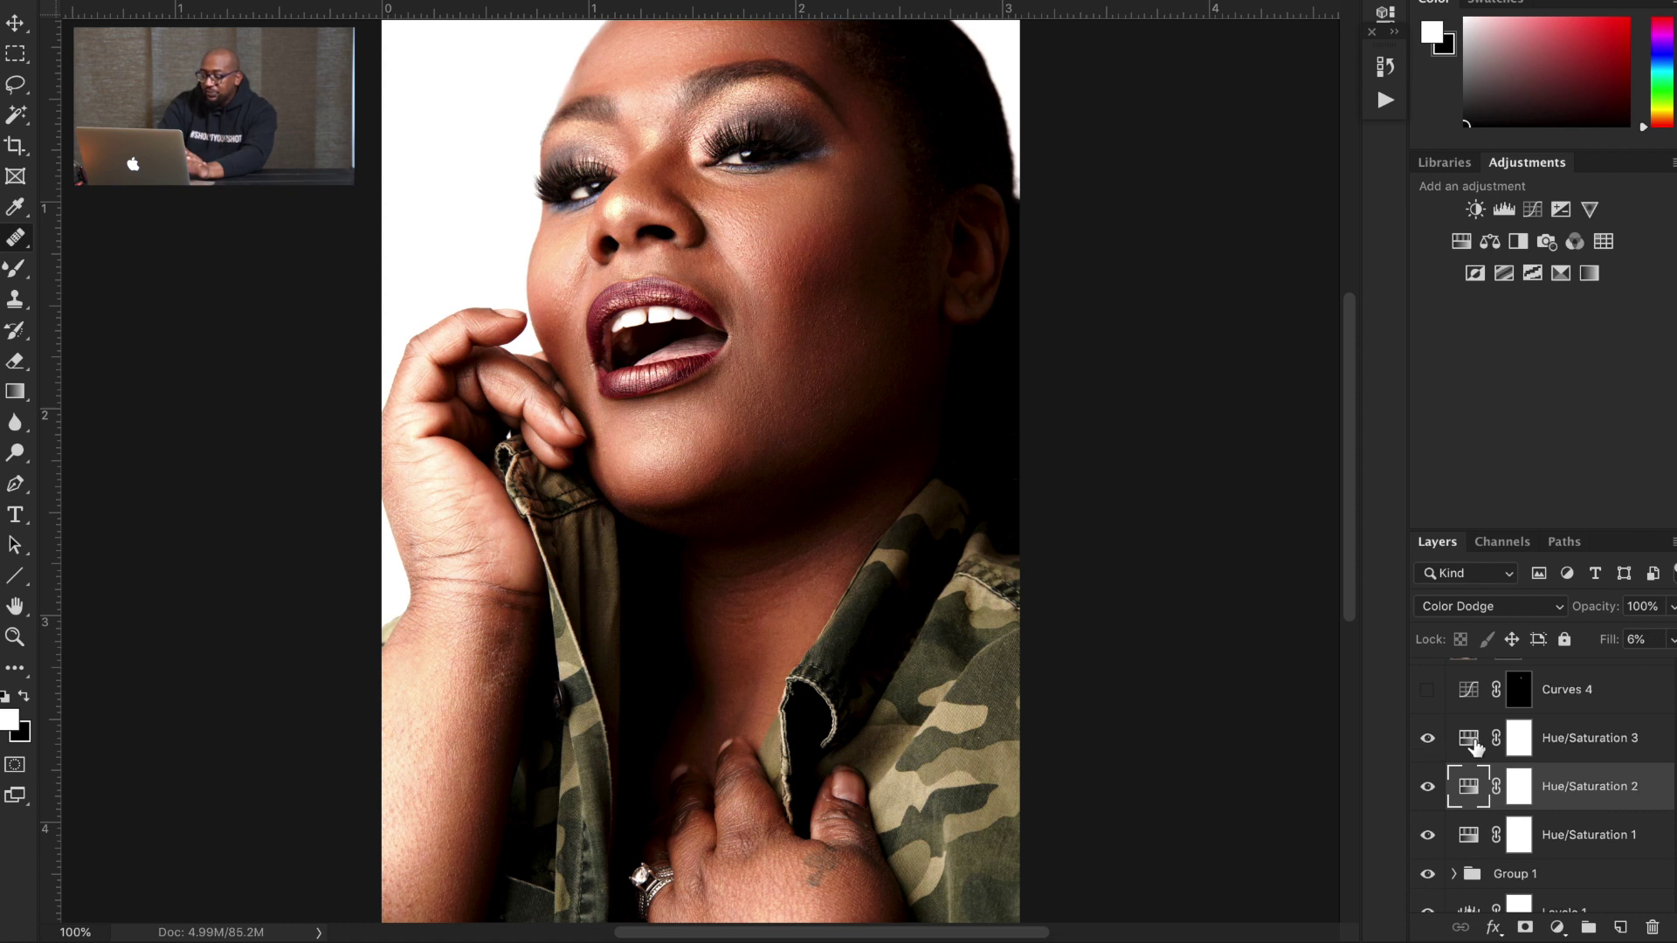
double_click(1465, 740)
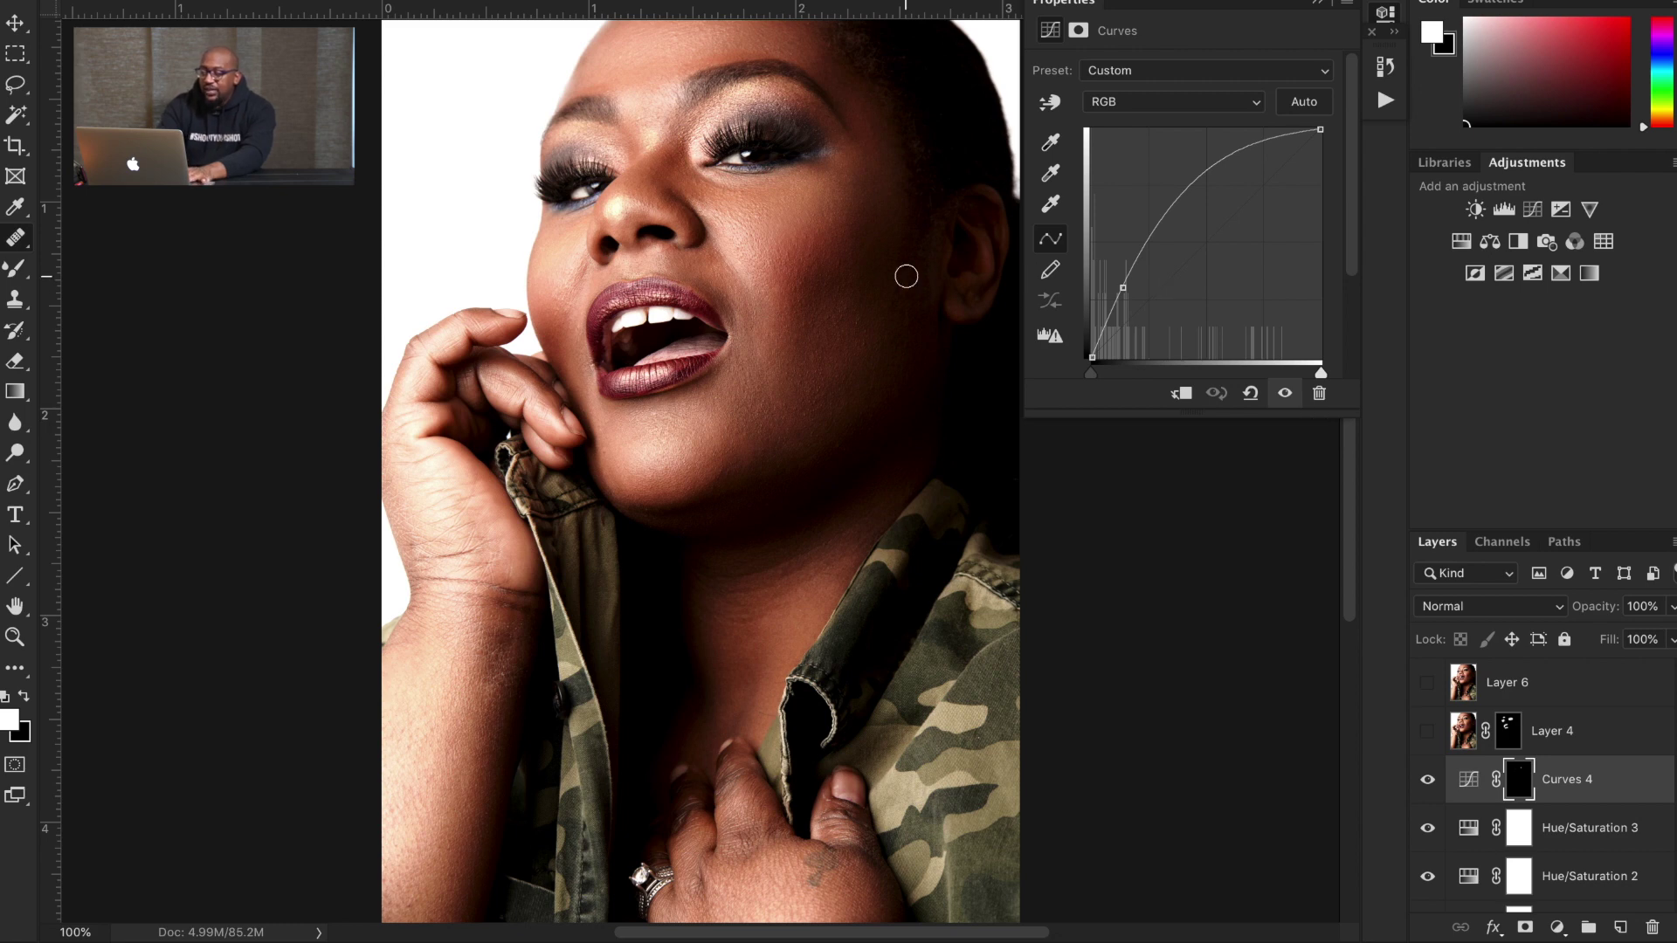
Step: Compare the eyes and surrounding face with the Curves 4 adjustment hidden and shown, leaving it visible
key("ctrl+plus")
key("ctrl+plus")
key("ctrl+plus")
scroll(905, 275, "up", 10)
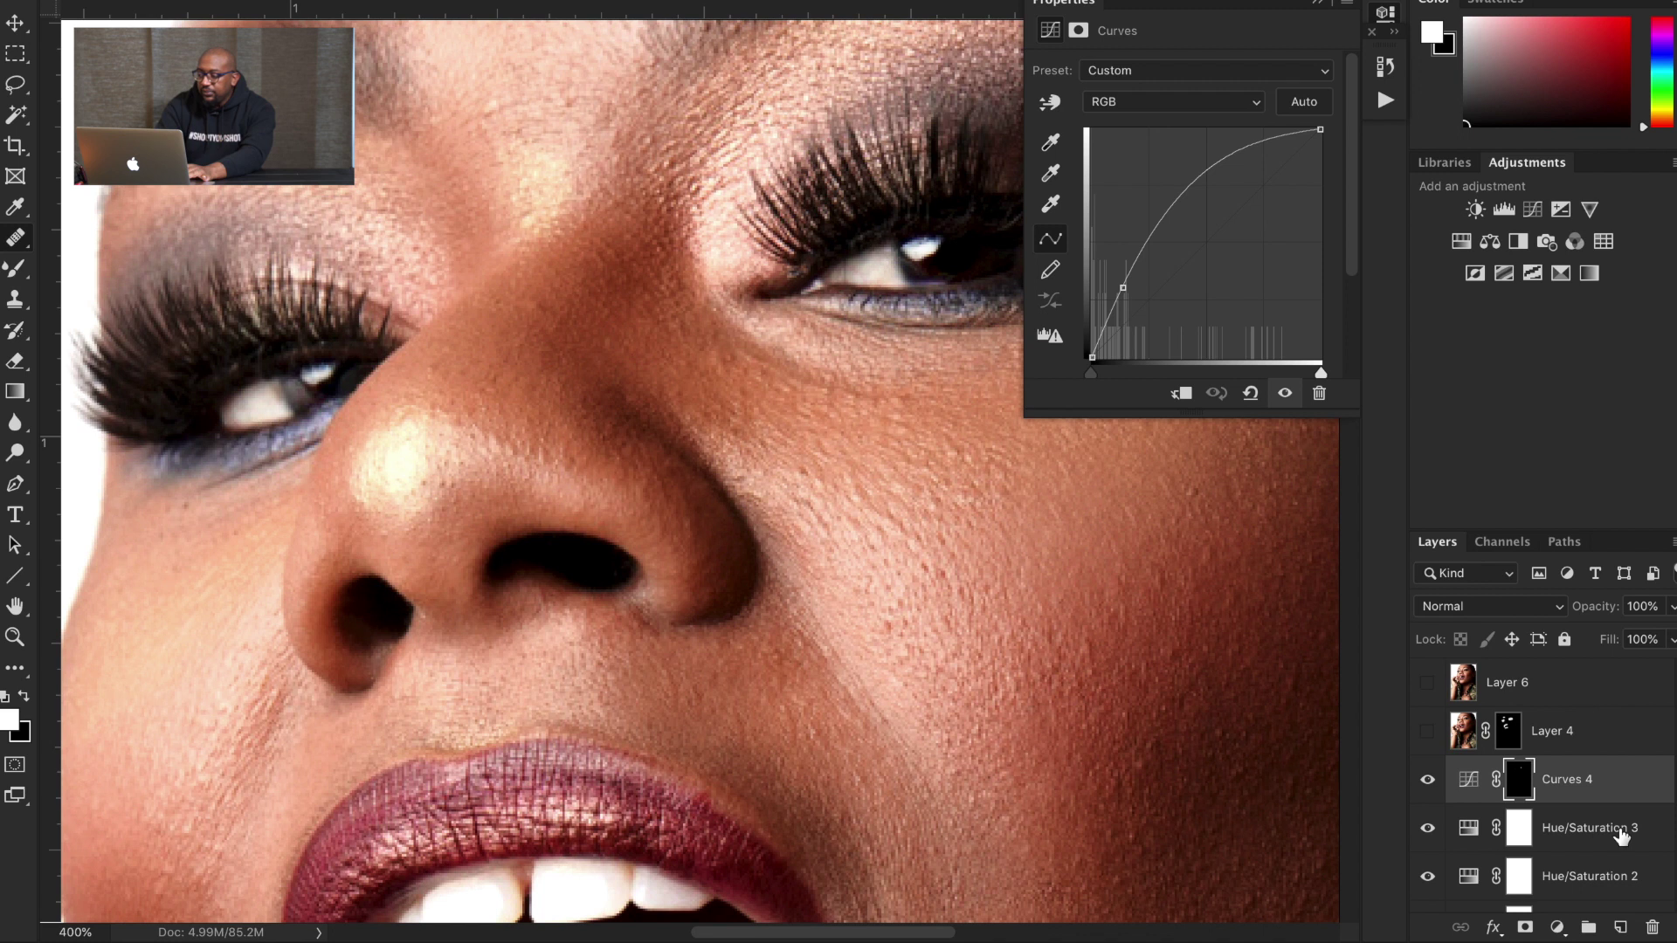
left_click(1428, 780)
left_click(1428, 781)
left_click(1428, 780)
left_click(1428, 780)
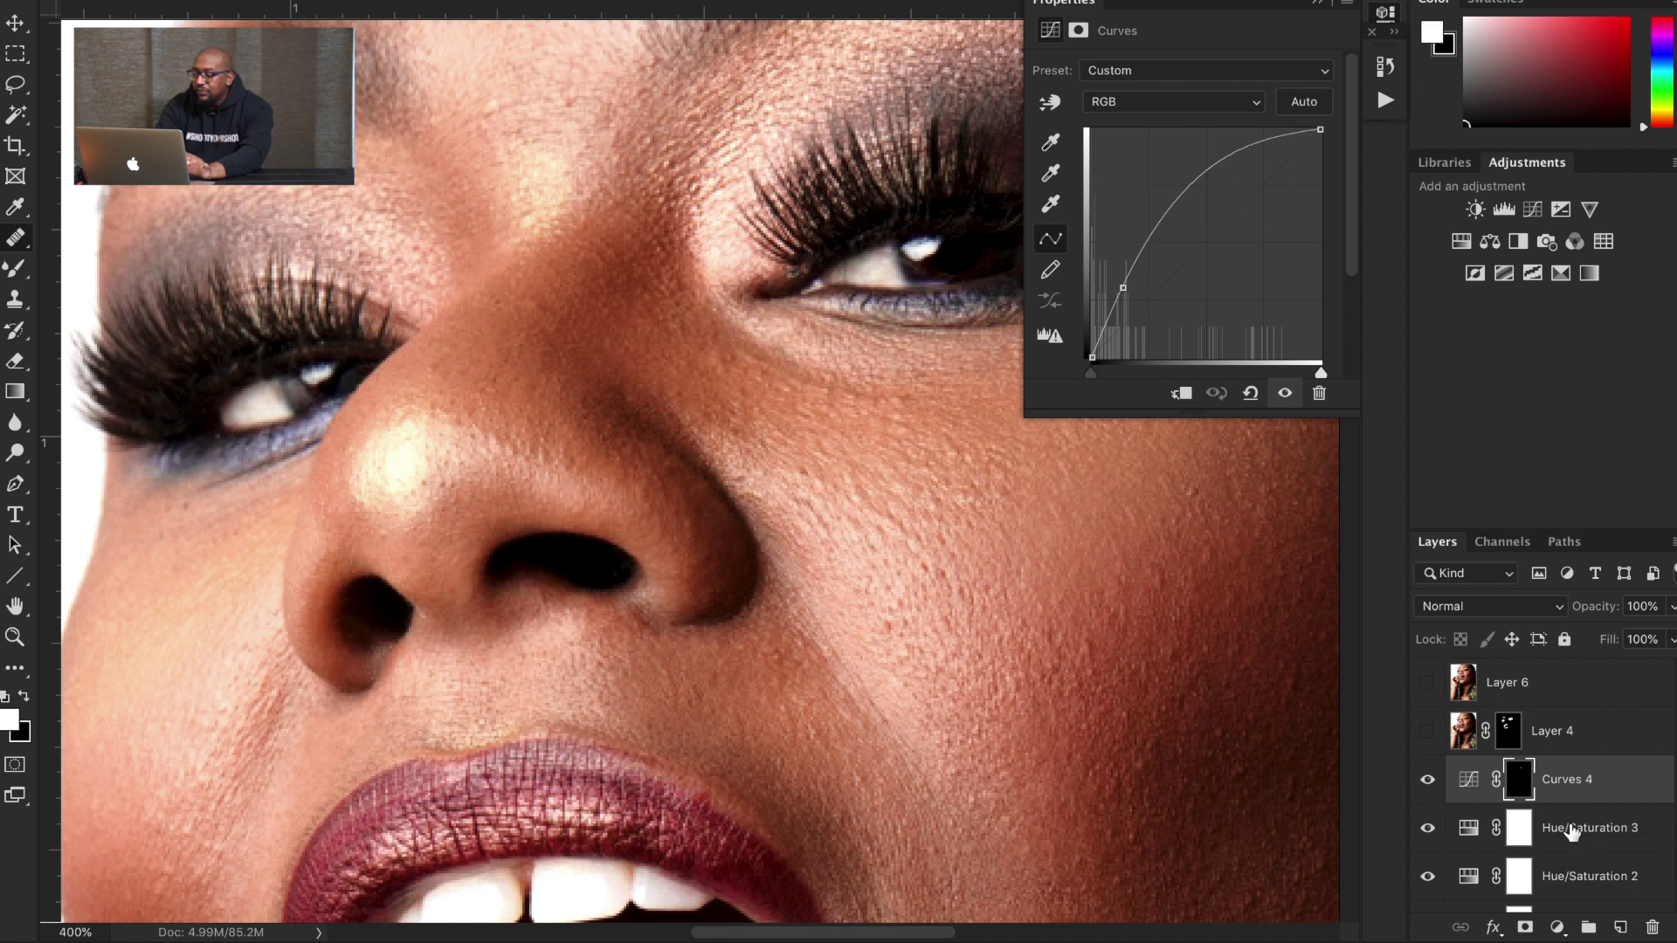
key("ctrl+1")
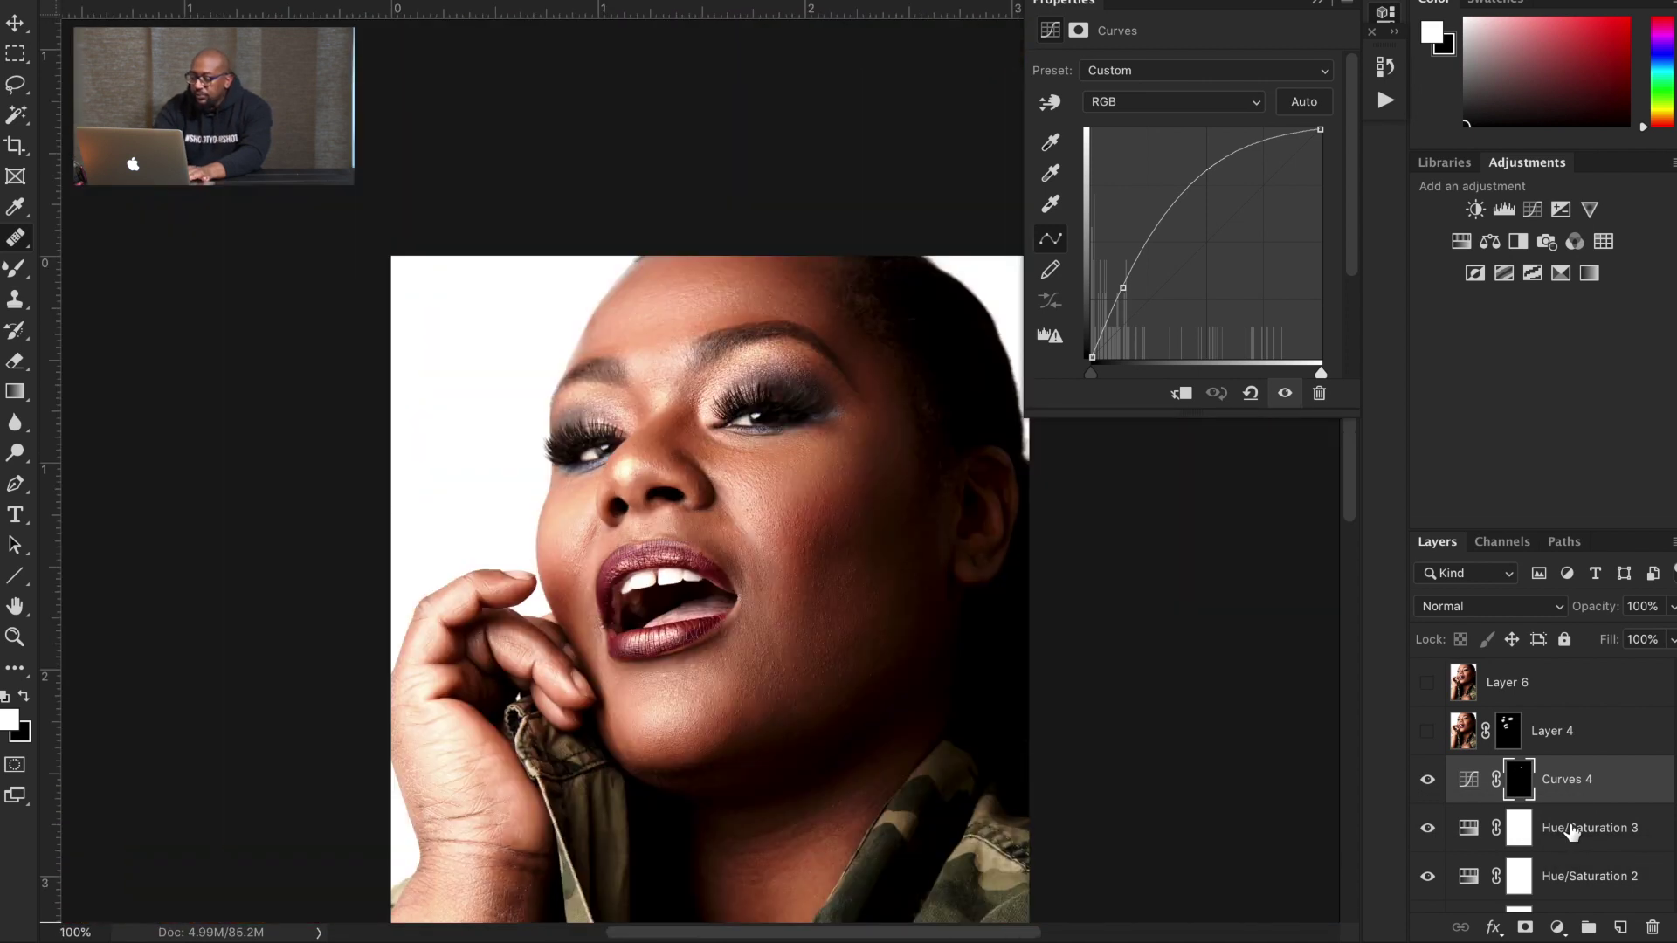
Step: Select Layer 4 and make it visible, toggling it off and on to compare its effect on the eyes and lips
left_click(1451, 738)
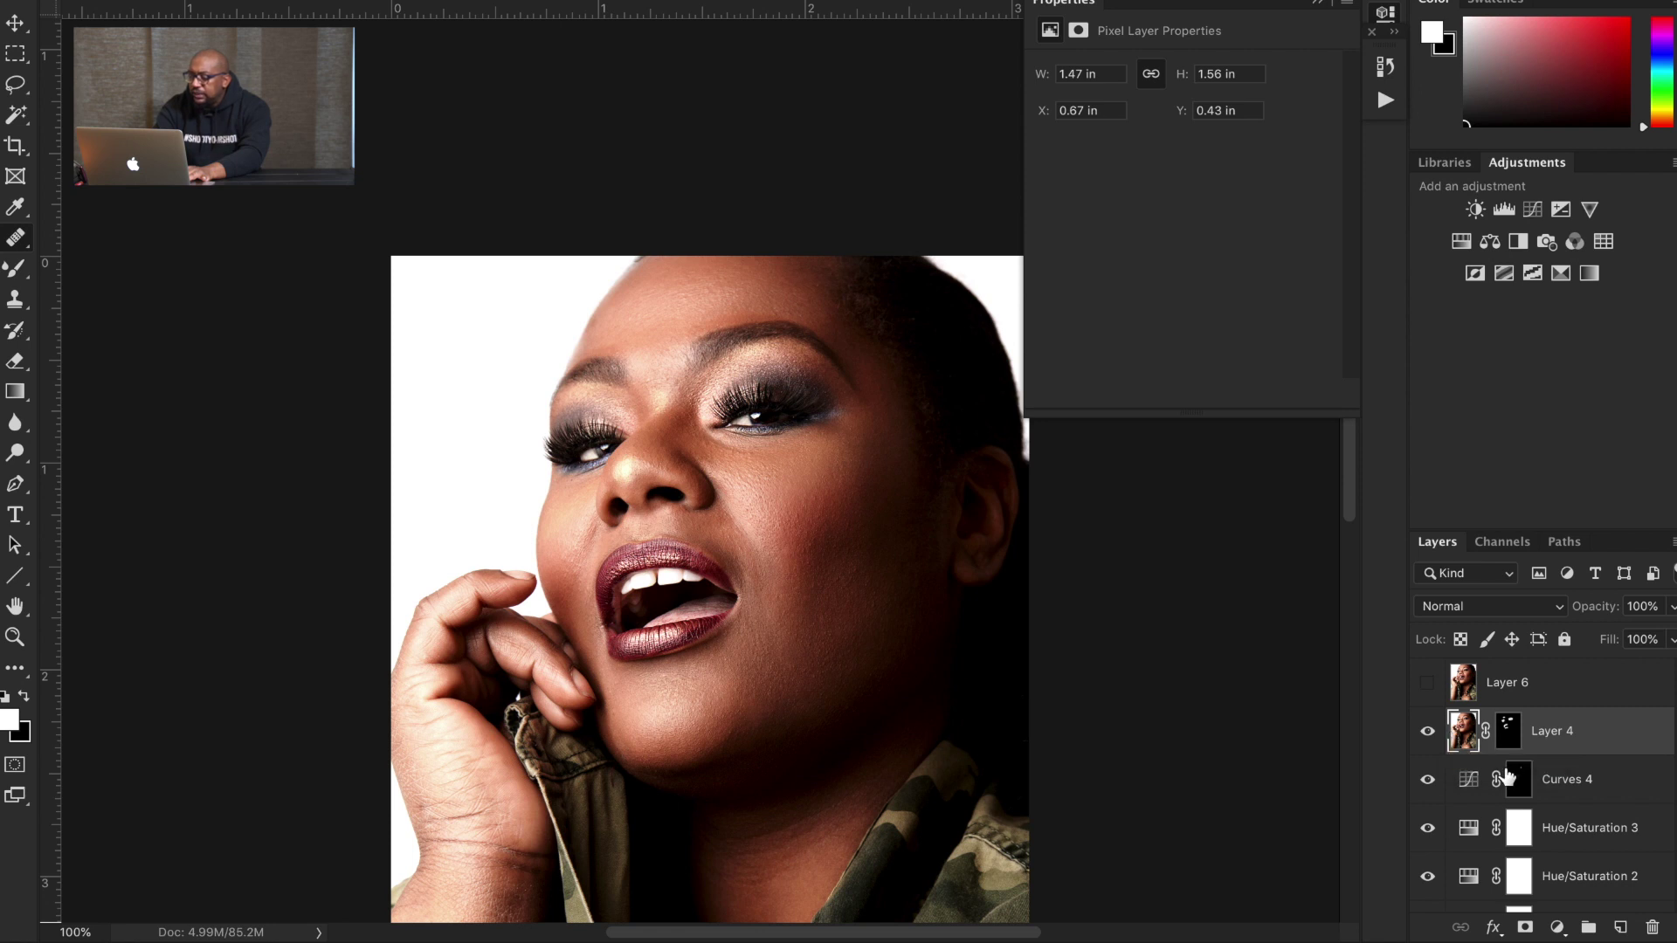
key("ctrl+plus")
key("ctrl+plus")
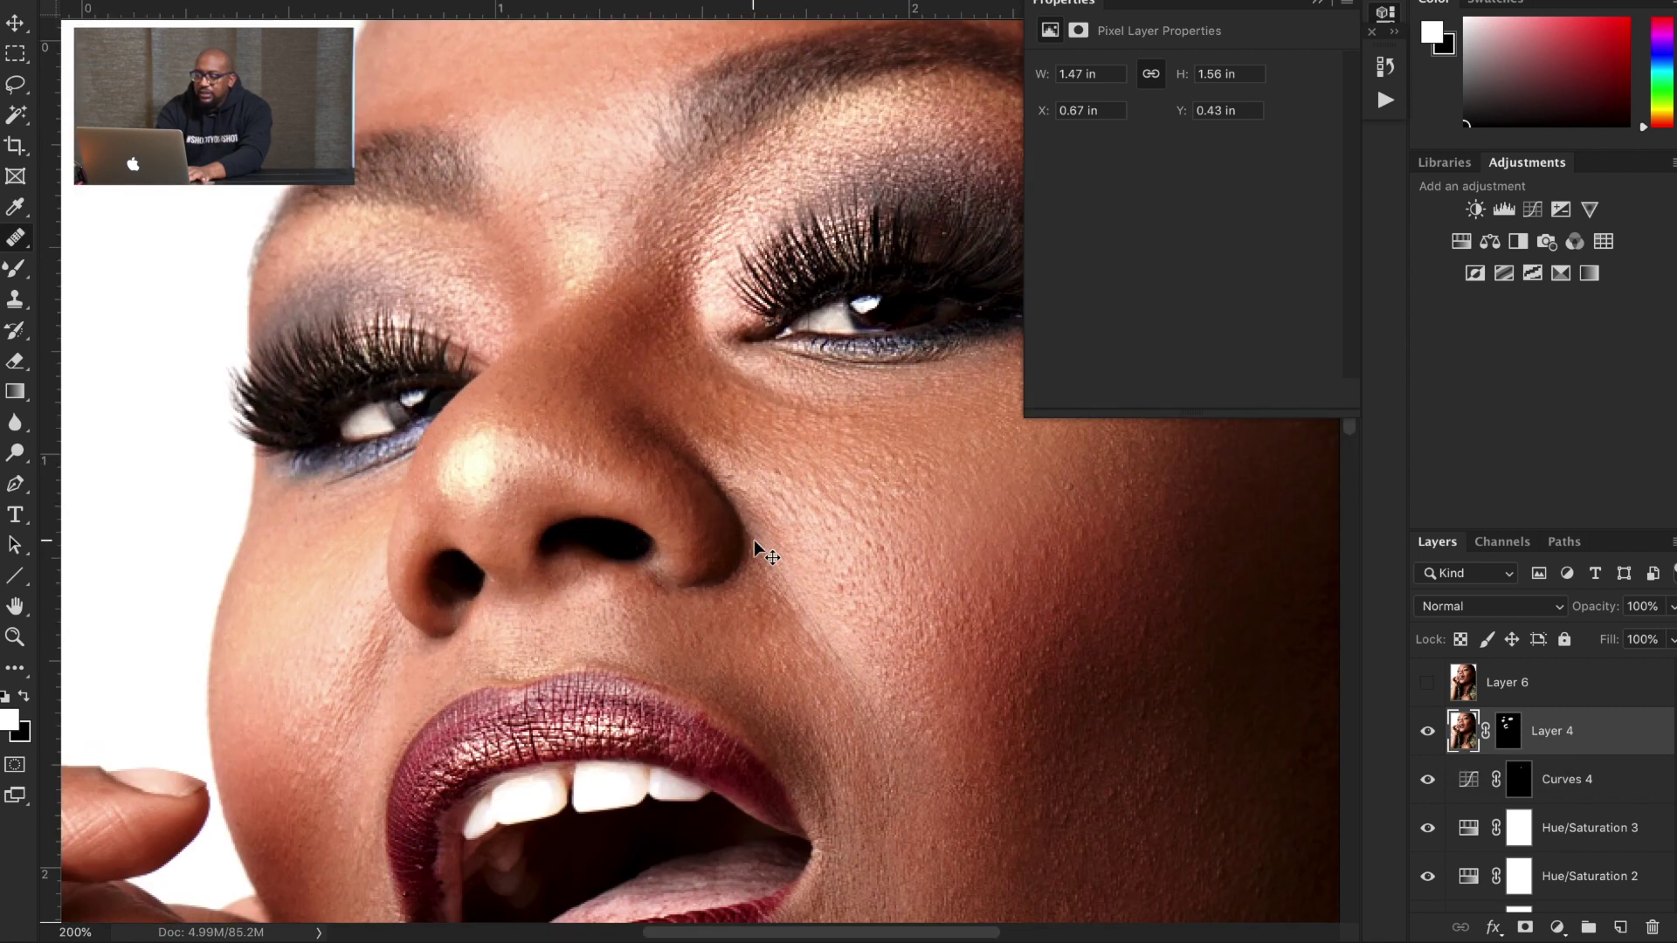
left_click(1427, 734)
left_click(1427, 734)
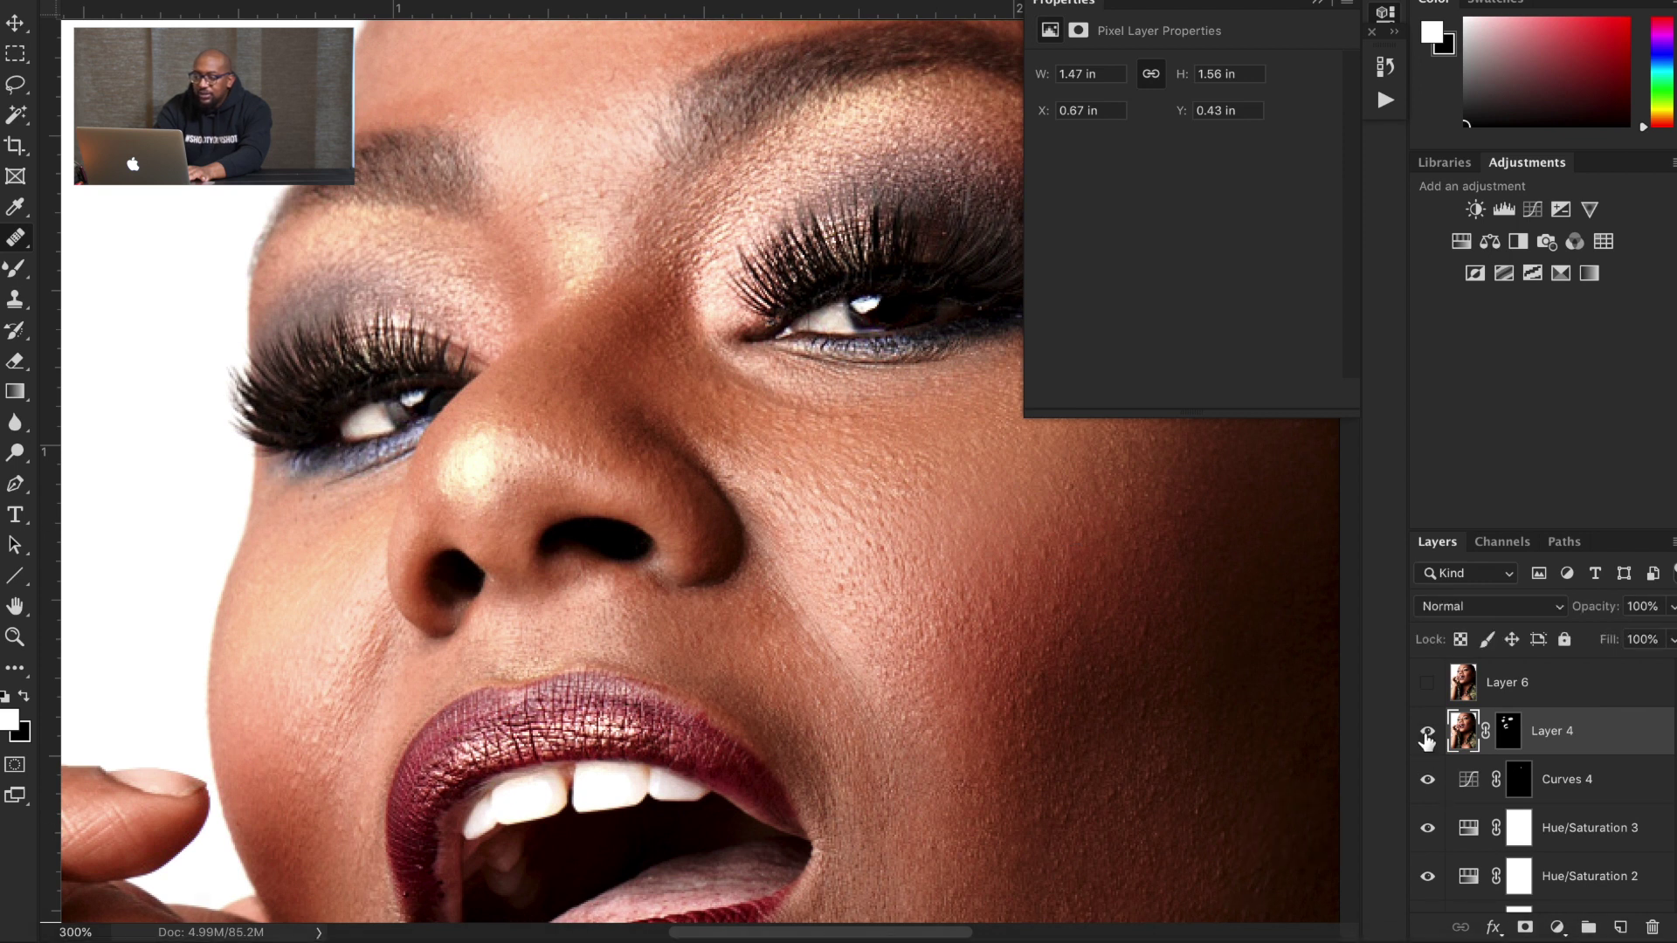
left_click(1427, 734)
left_click(1427, 734)
left_click(1427, 739)
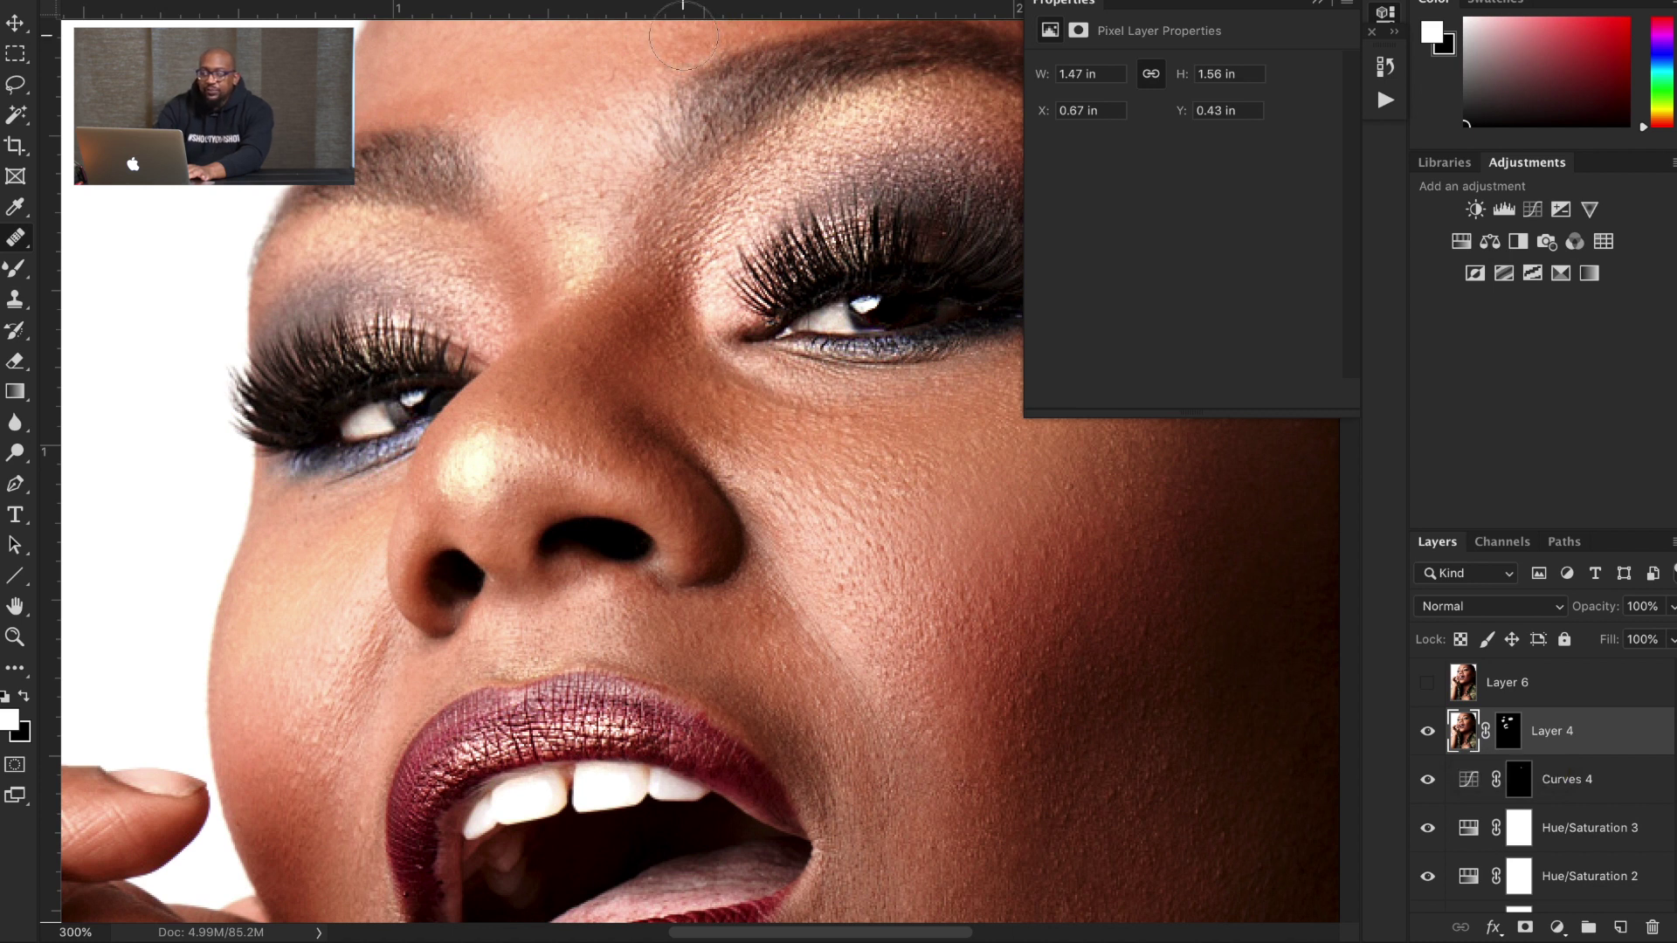
Step: Open the Unsharp Mask filter on Layer 4 to examine its amount, radius and threshold settings, and cancel it
left_click(577, 2)
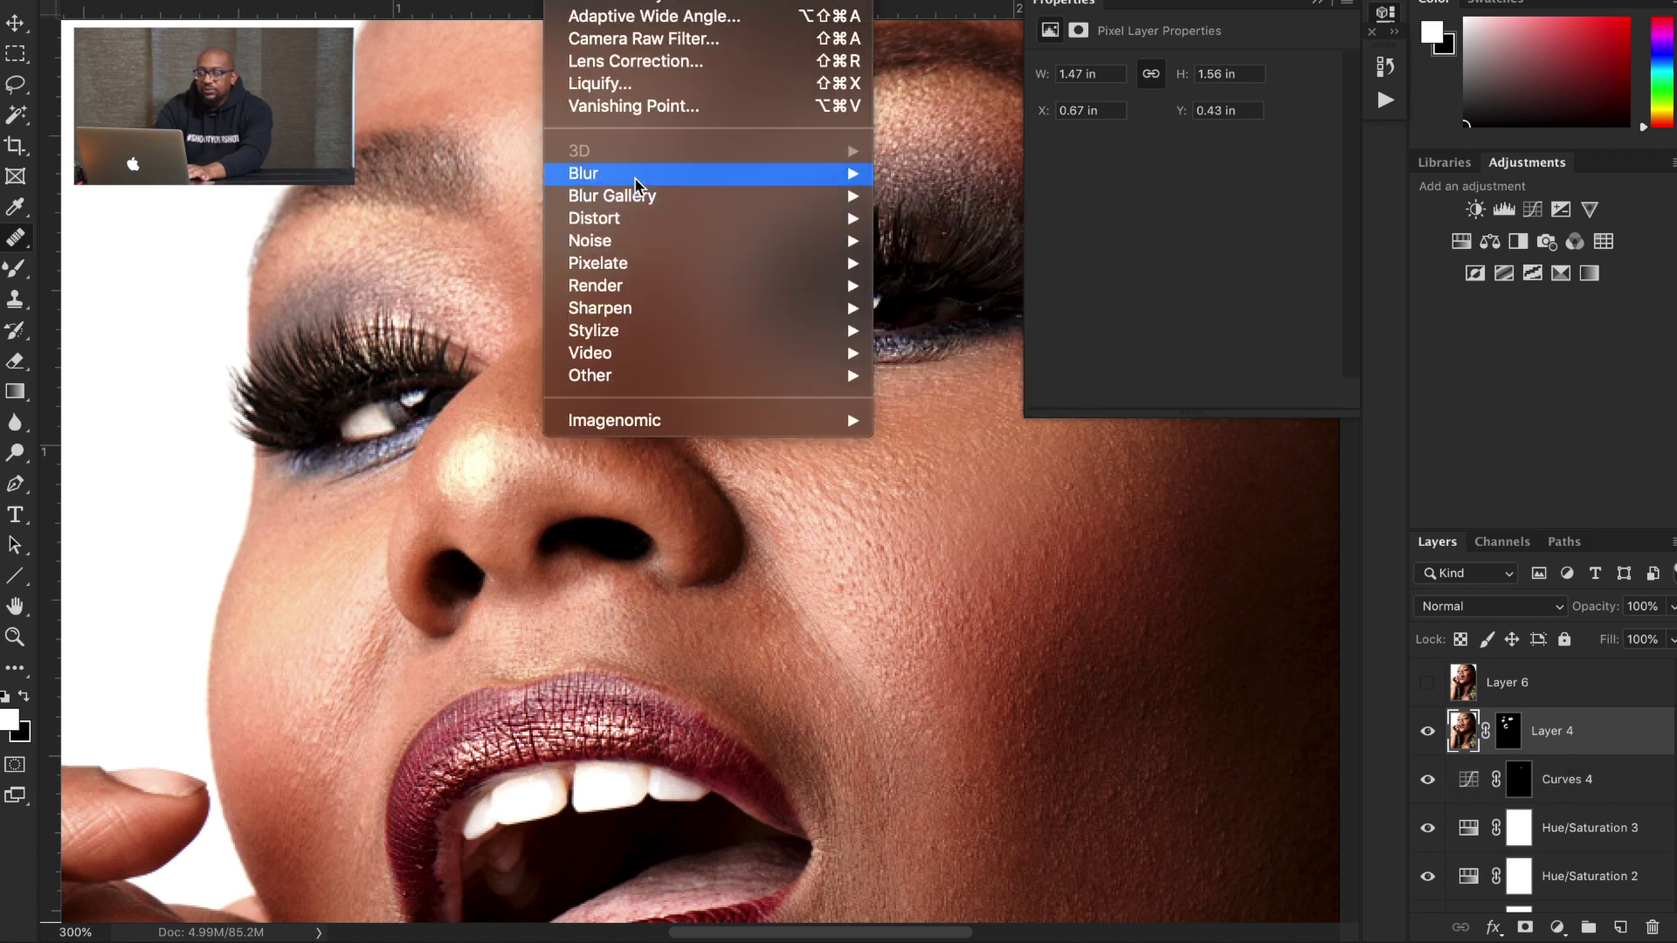
mouse_move(637, 309)
left_click(924, 423)
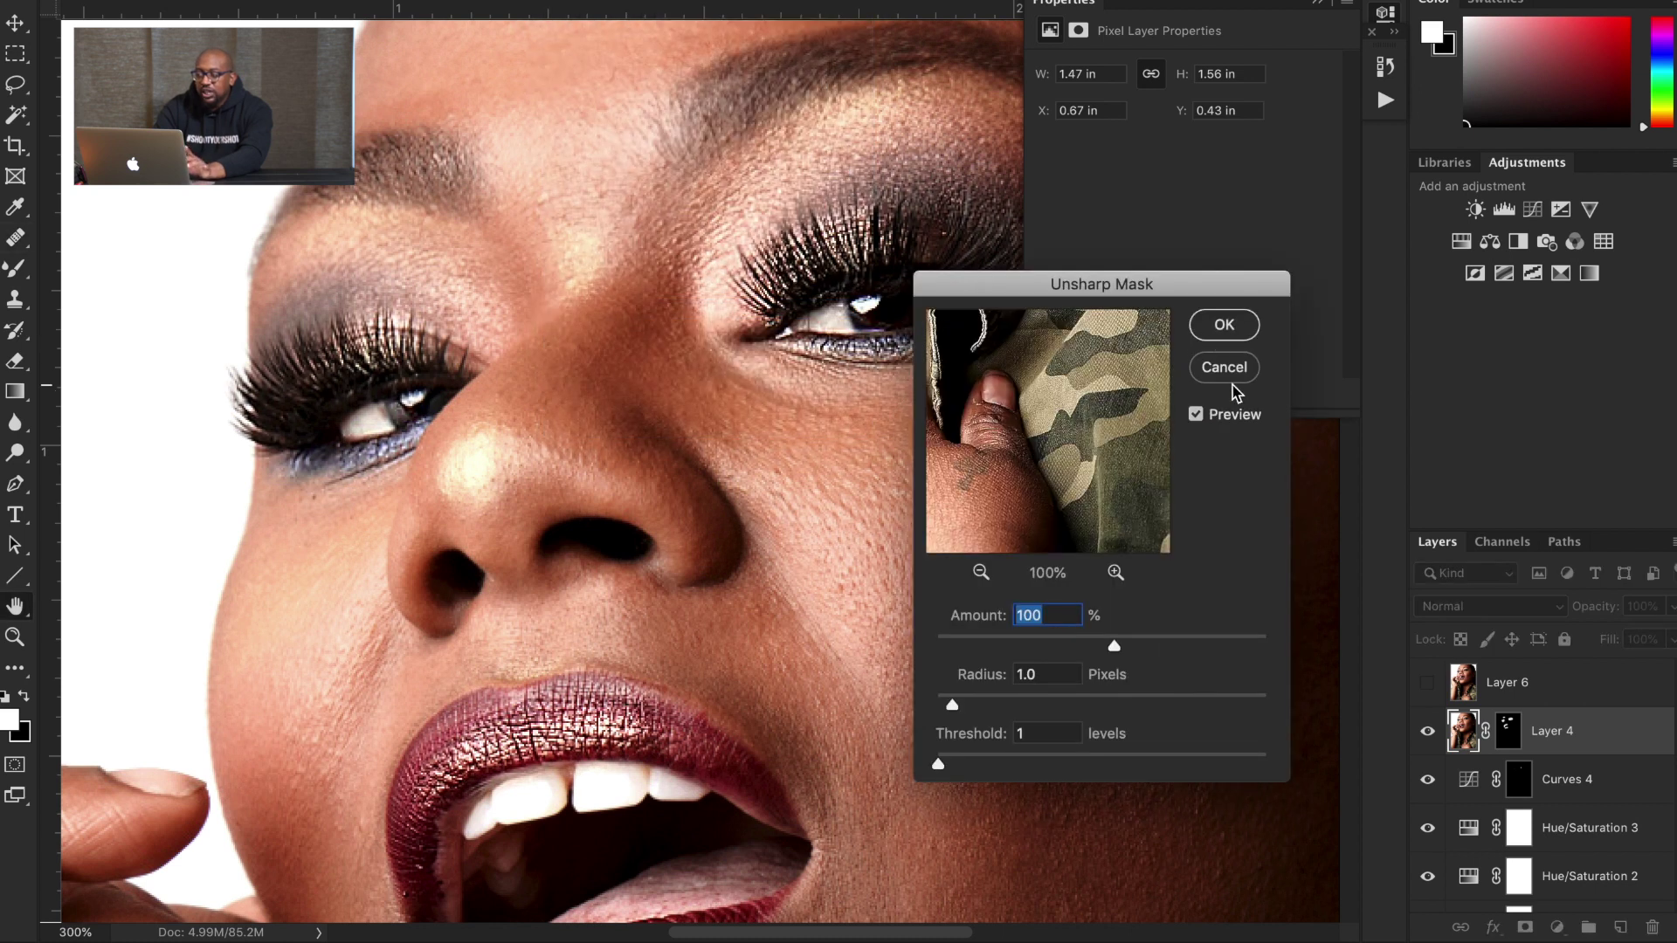
left_click(1224, 368)
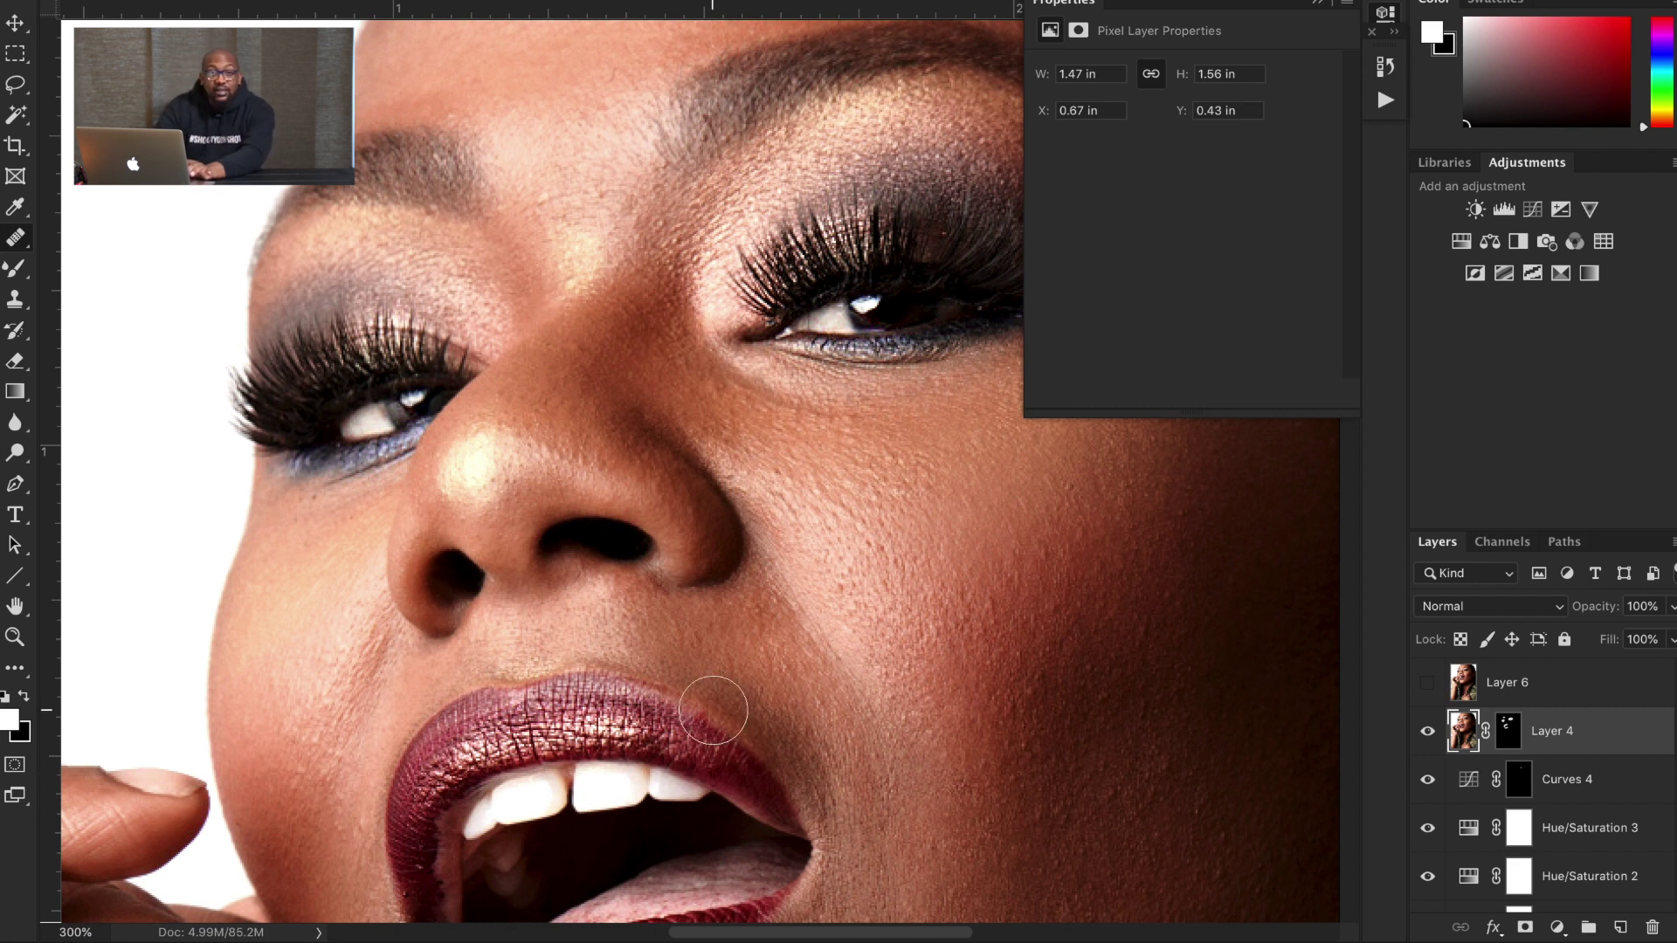
scroll(1535, 776, "up", 1)
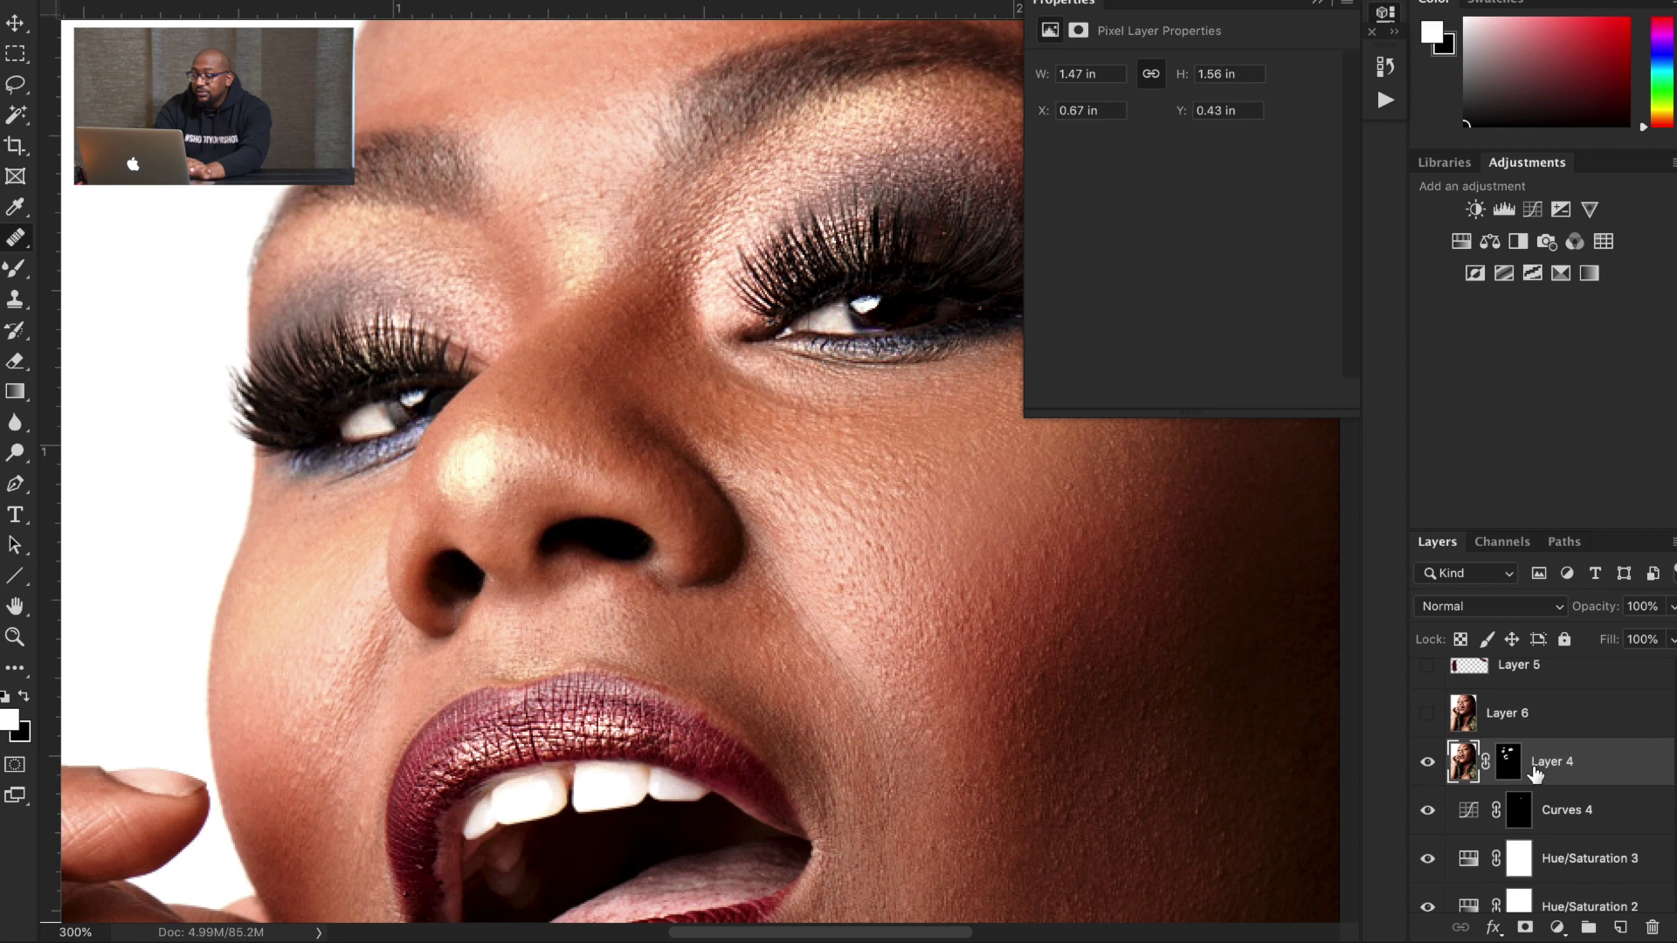
Step: Make Layer 6 visible and inspect the eyes and lips with it shown
left_click(1428, 713)
scroll(1429, 713, "up", 1)
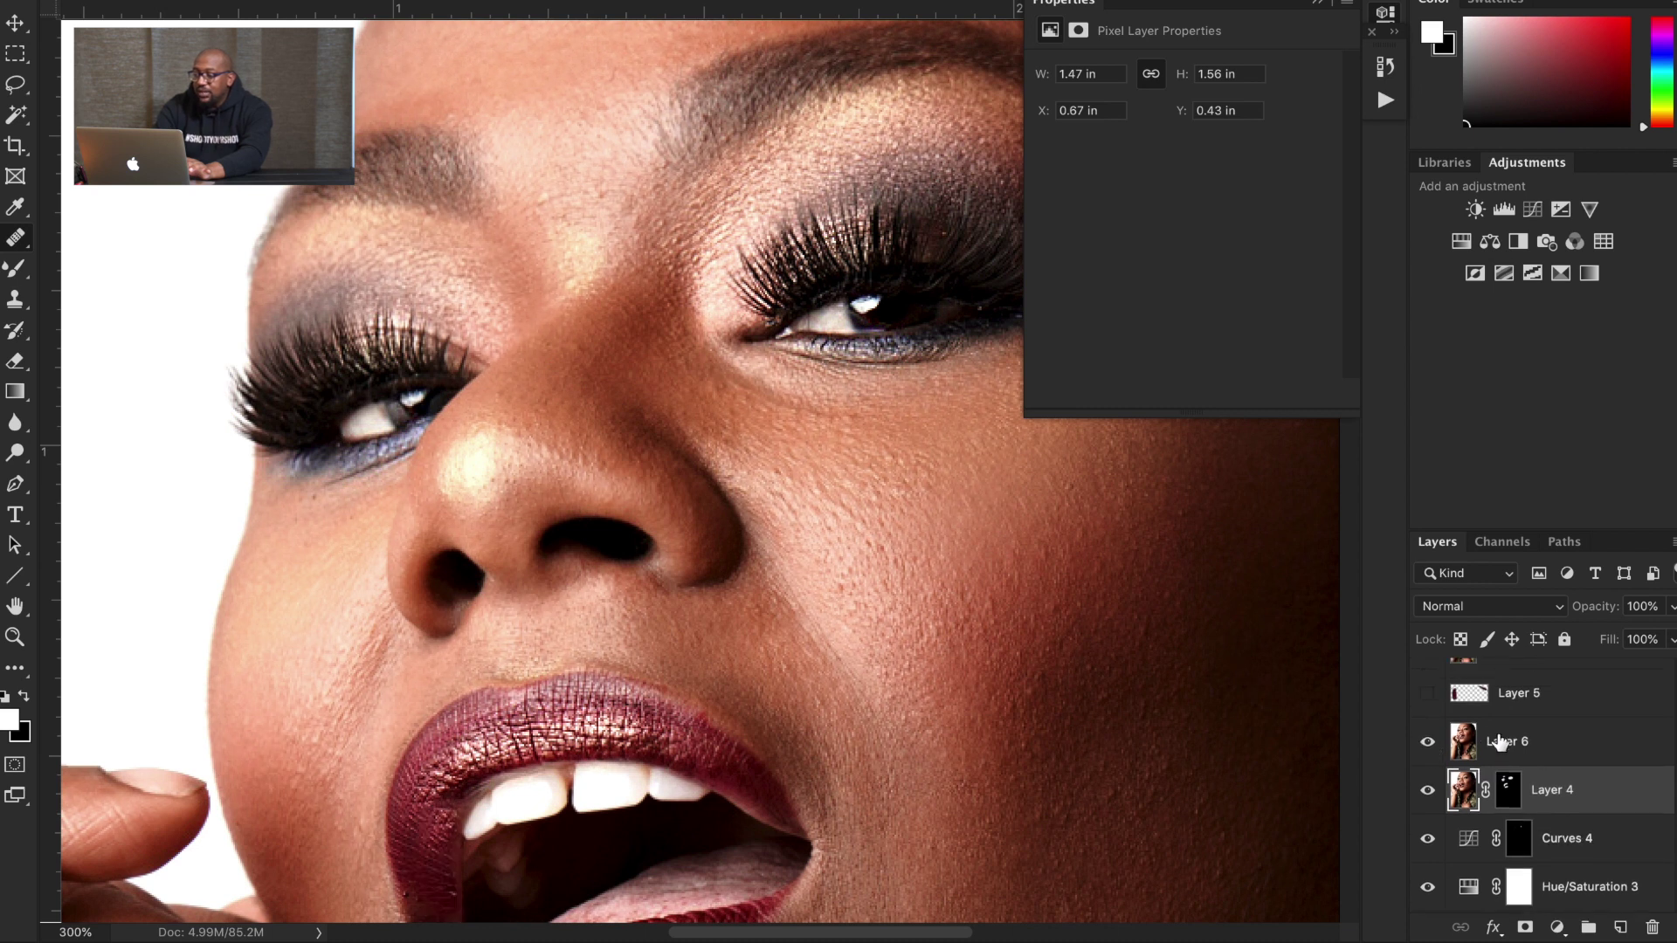
scroll(774, 712, "down", 2)
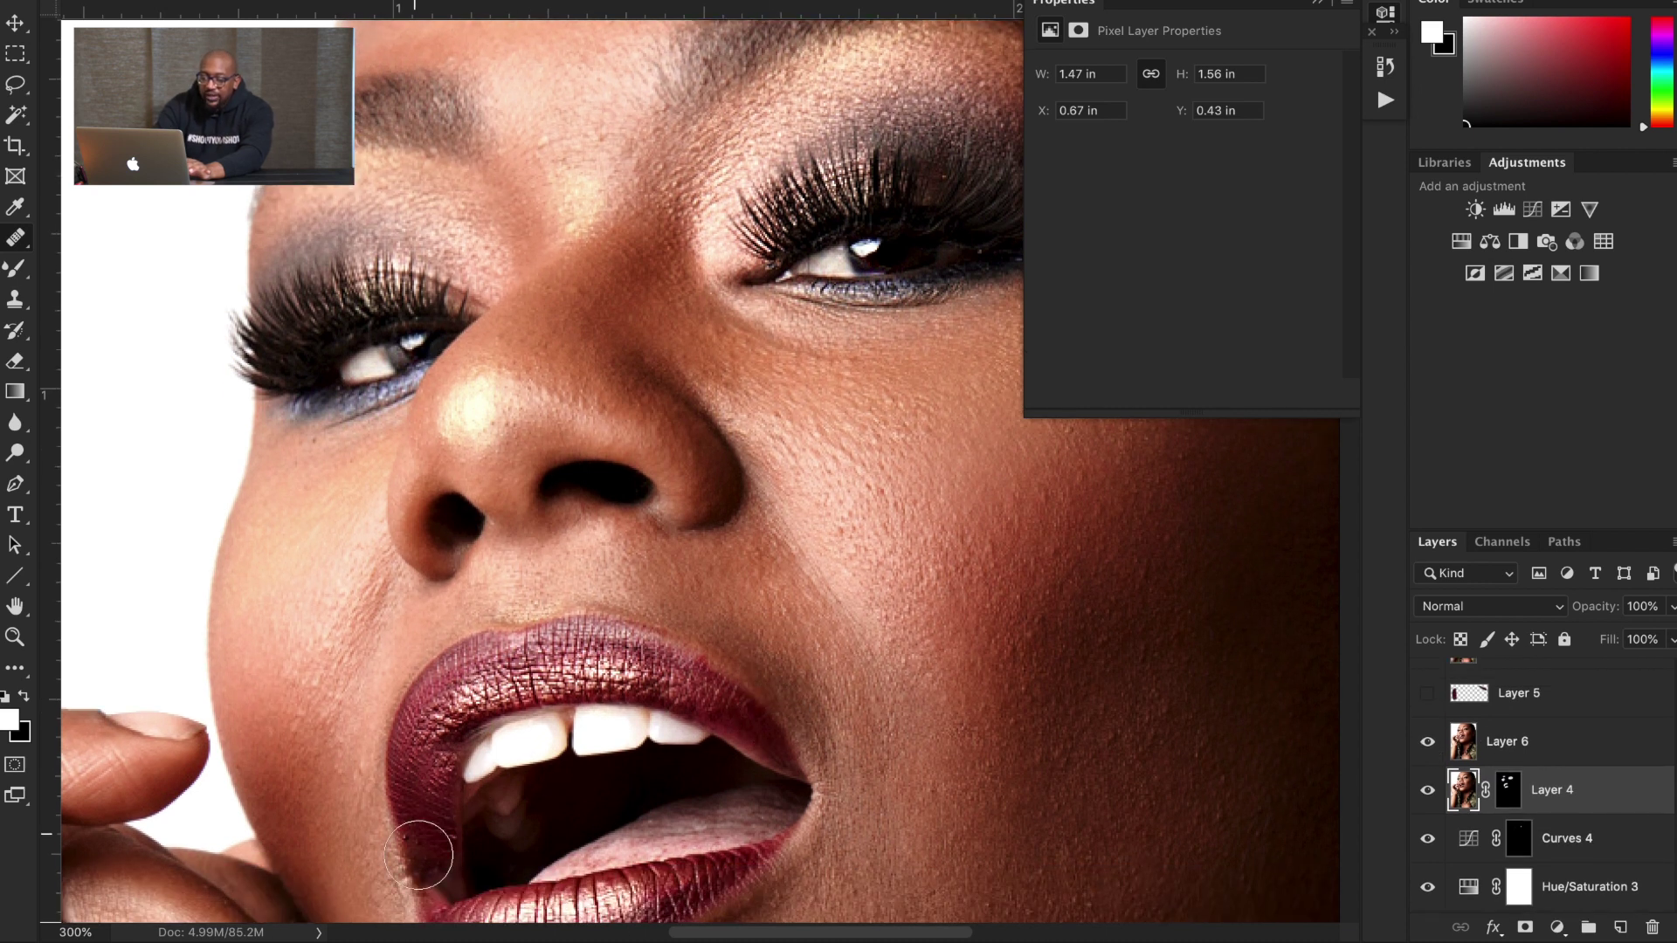
scroll(542, 798, "down", 5)
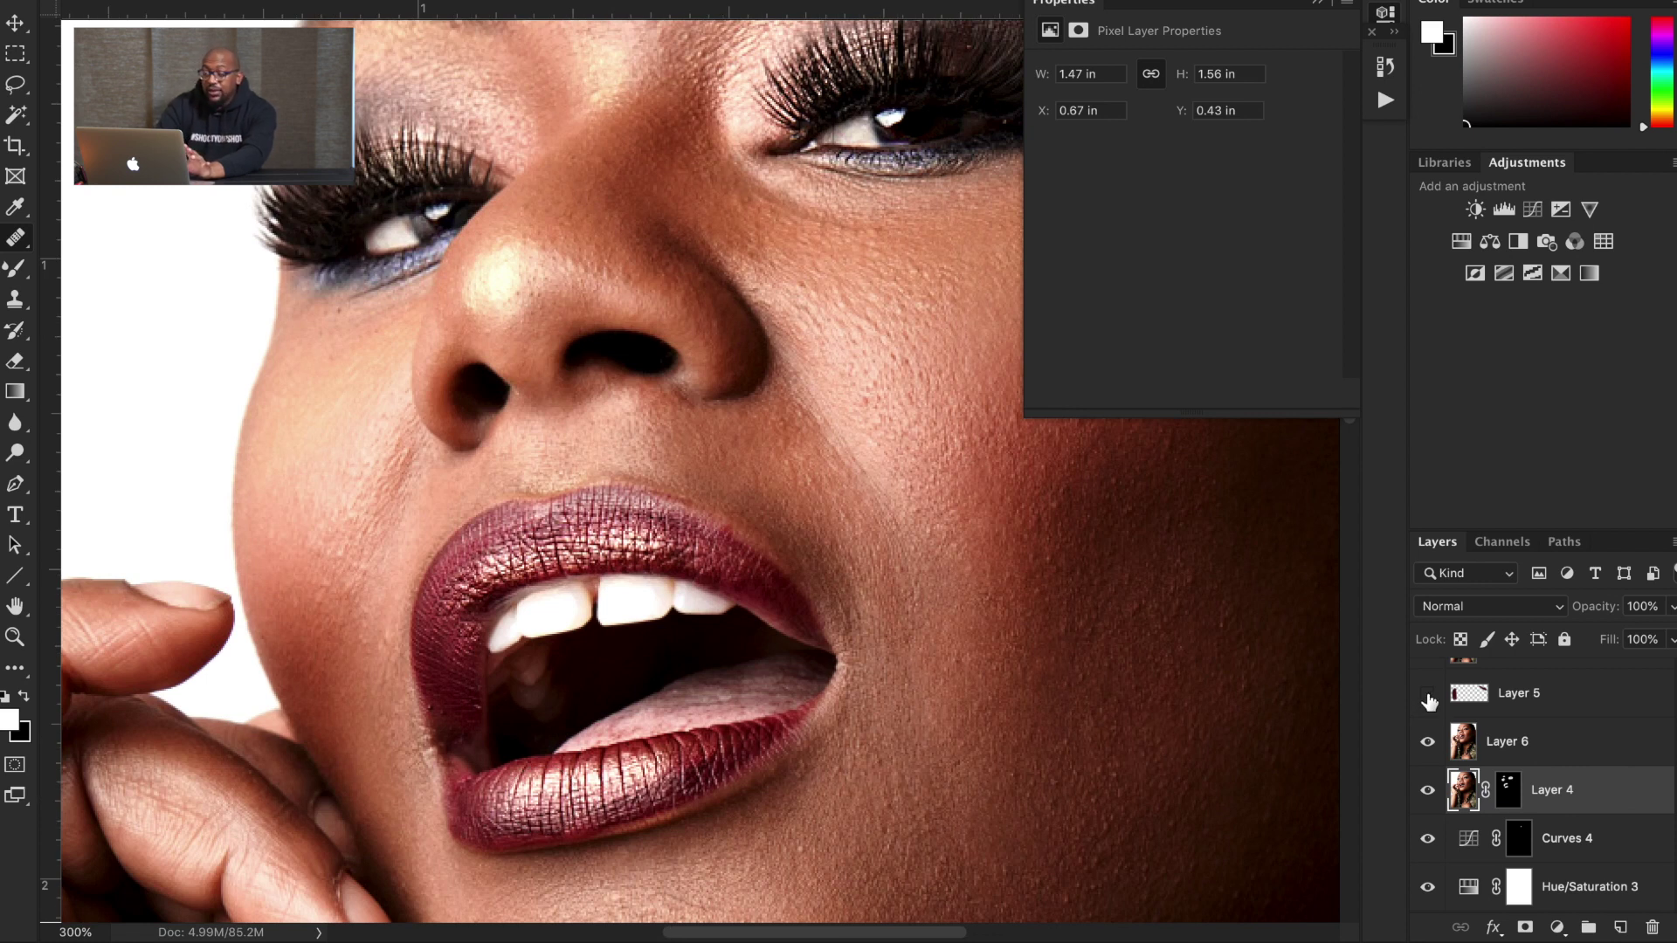
Step: Select Layer 5 and make it visible, toggling it off and on to compare the lip colour
left_click(1564, 697)
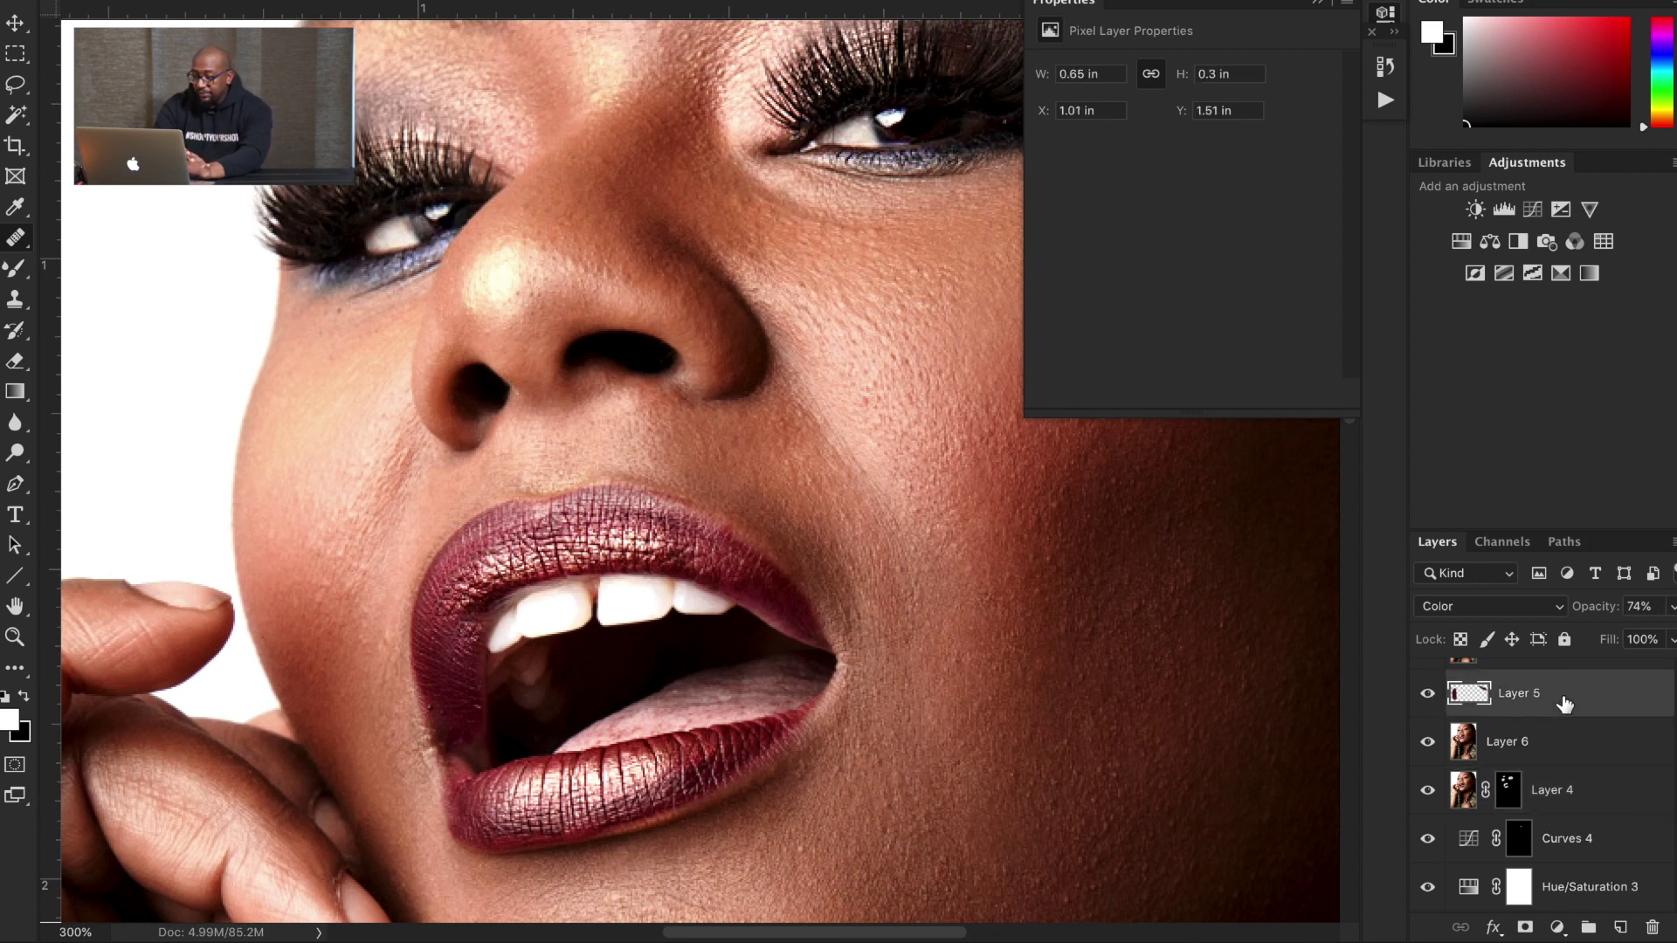
left_click(1427, 695)
left_click(1427, 696)
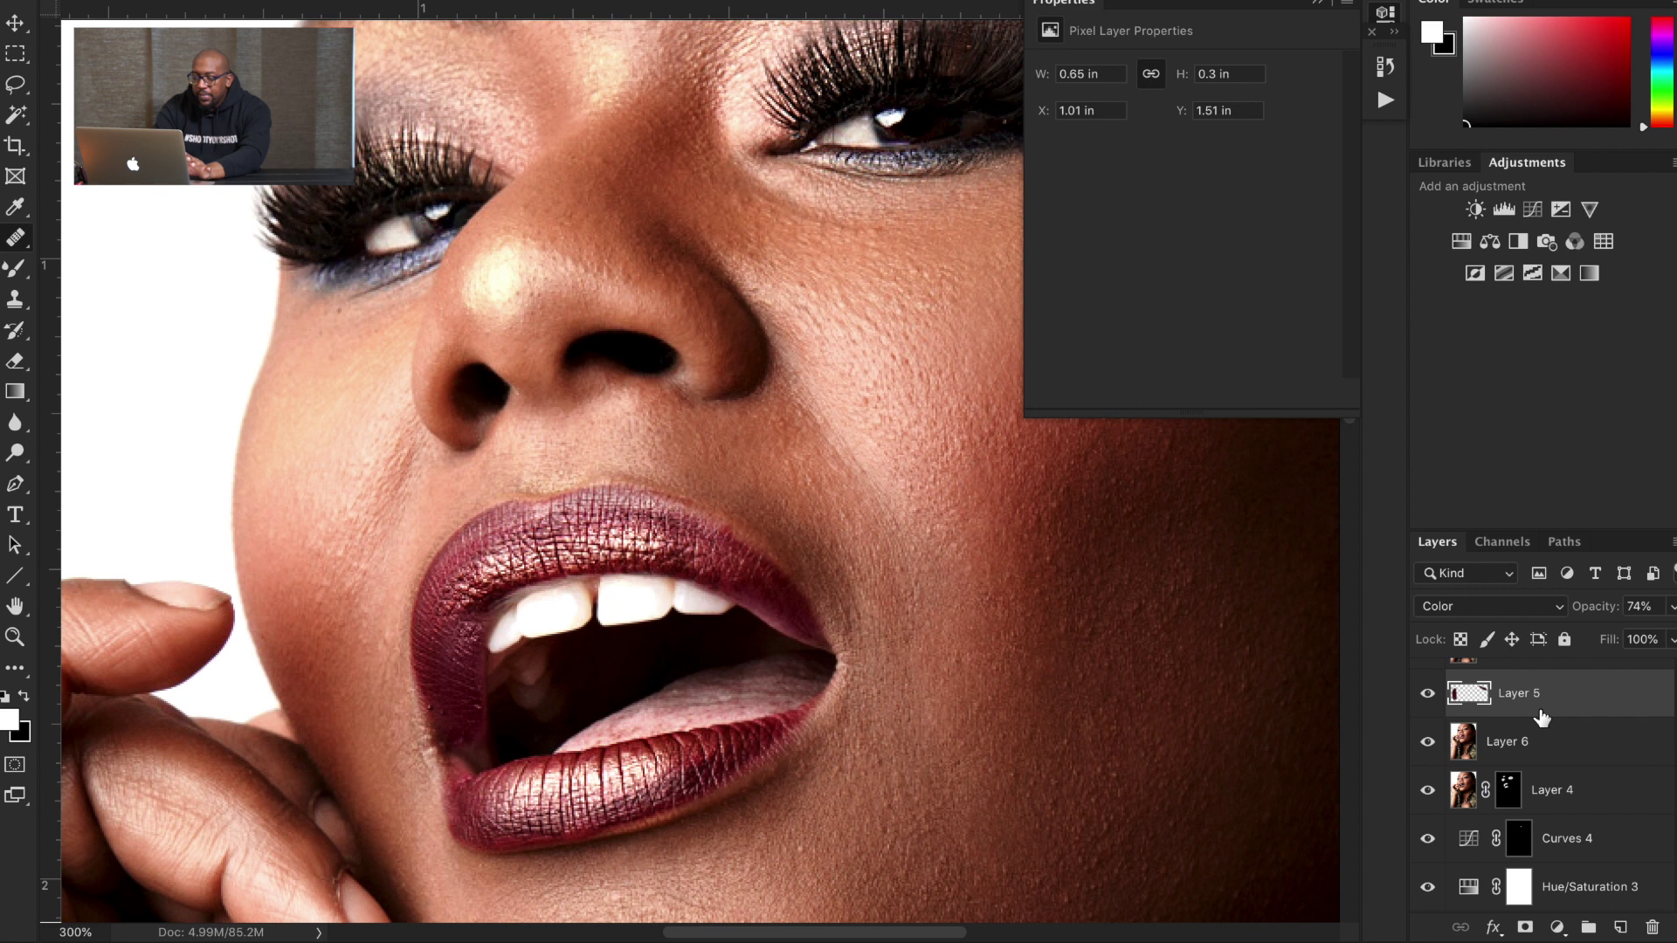
Step: Make Layer 7 and Layer 9 visible, toggling them off and on to compare their effect around the mouth
scroll(1542, 716, "up", 3)
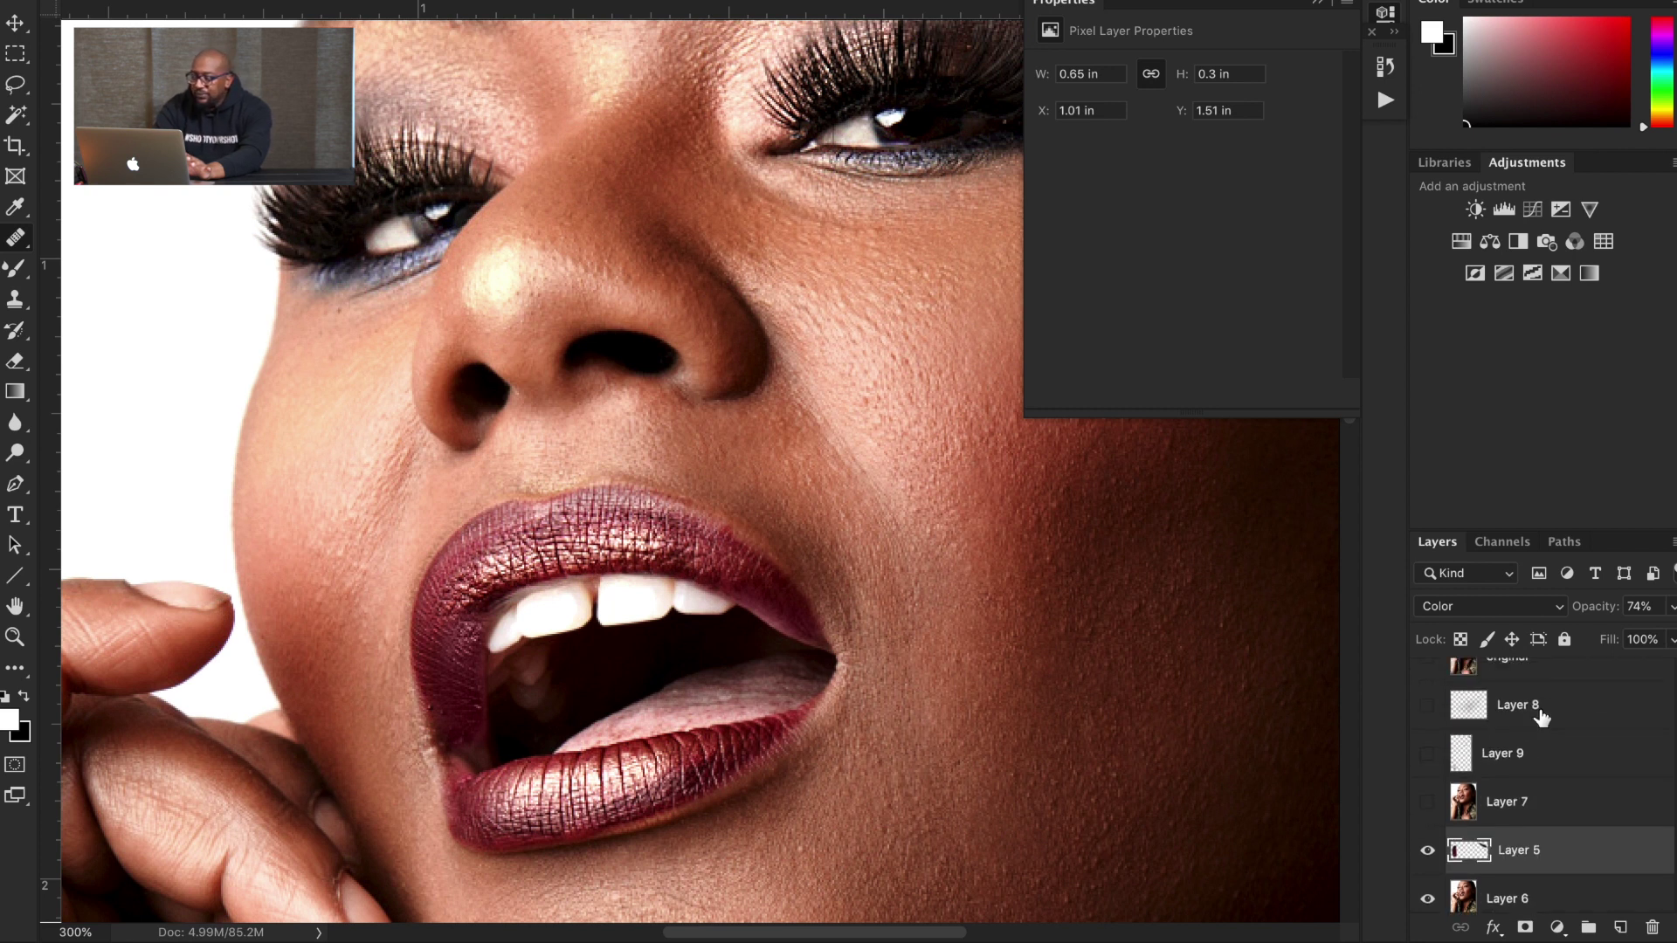
left_click(1427, 801)
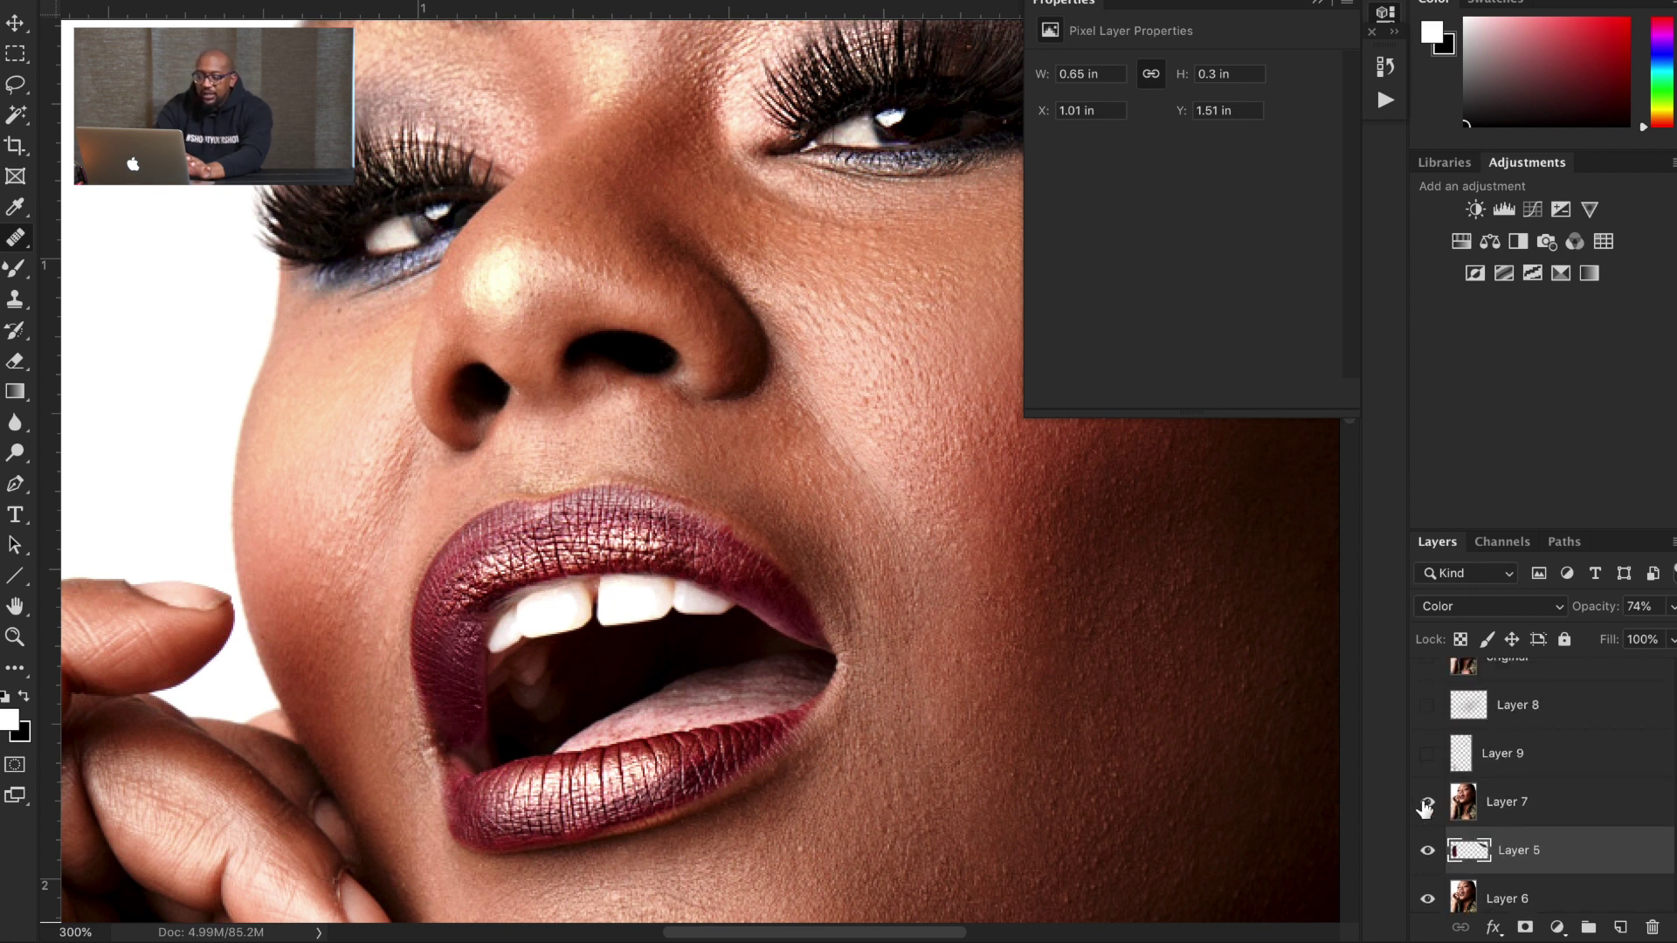
left_click(1427, 754)
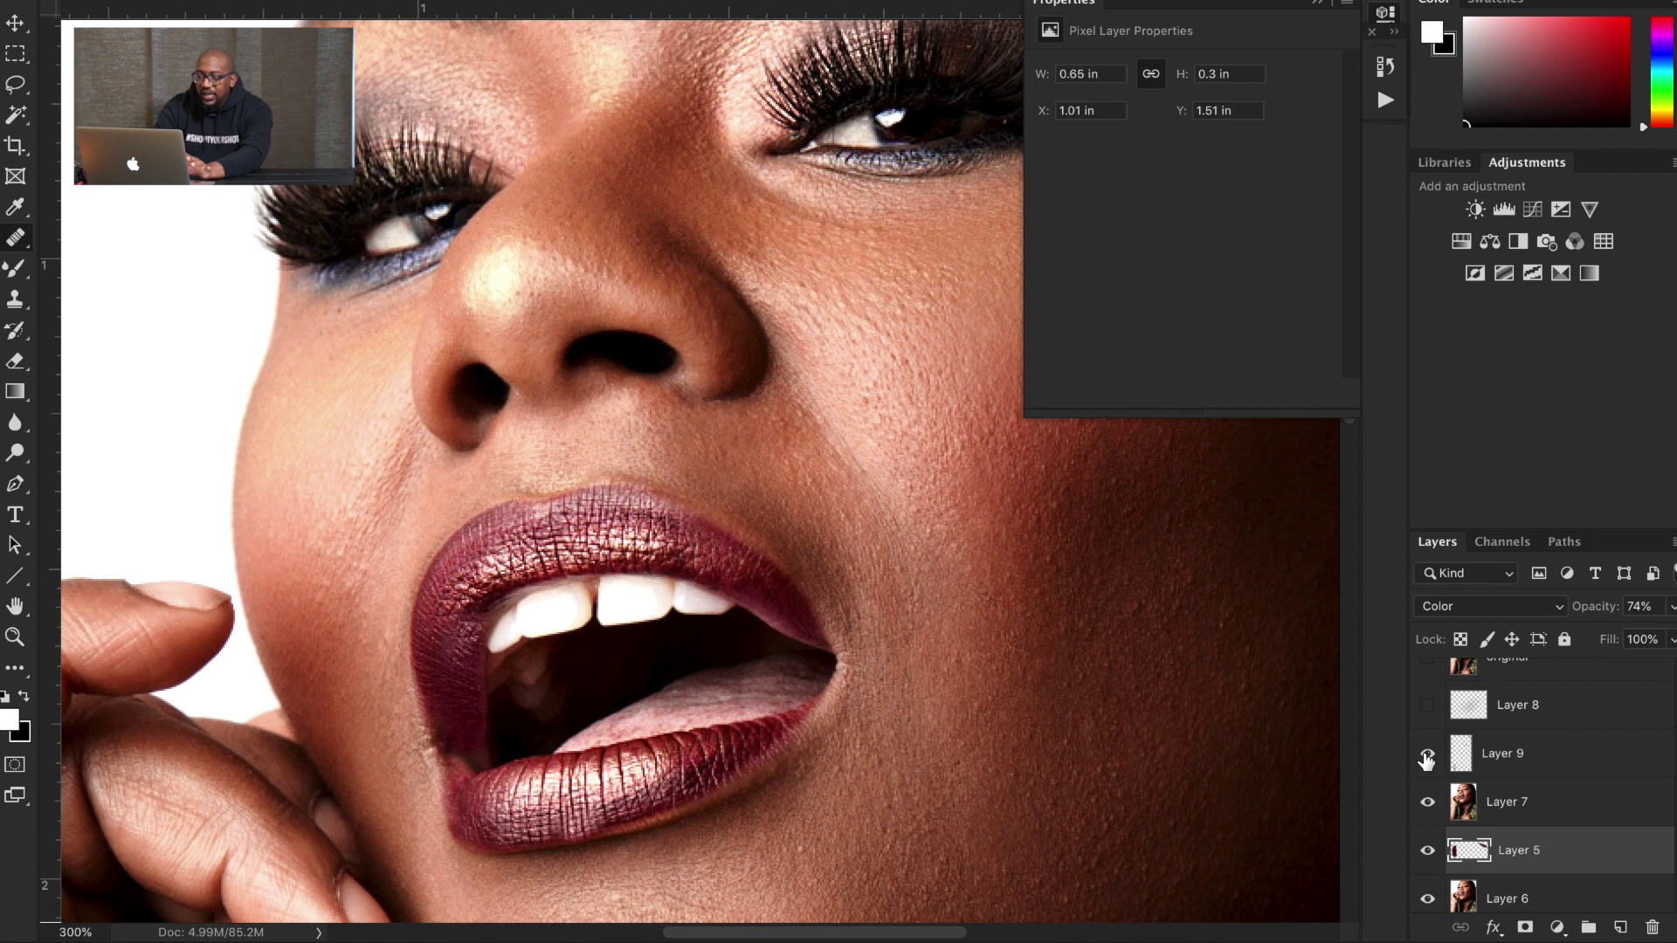
left_click(1427, 754)
left_click(1428, 801)
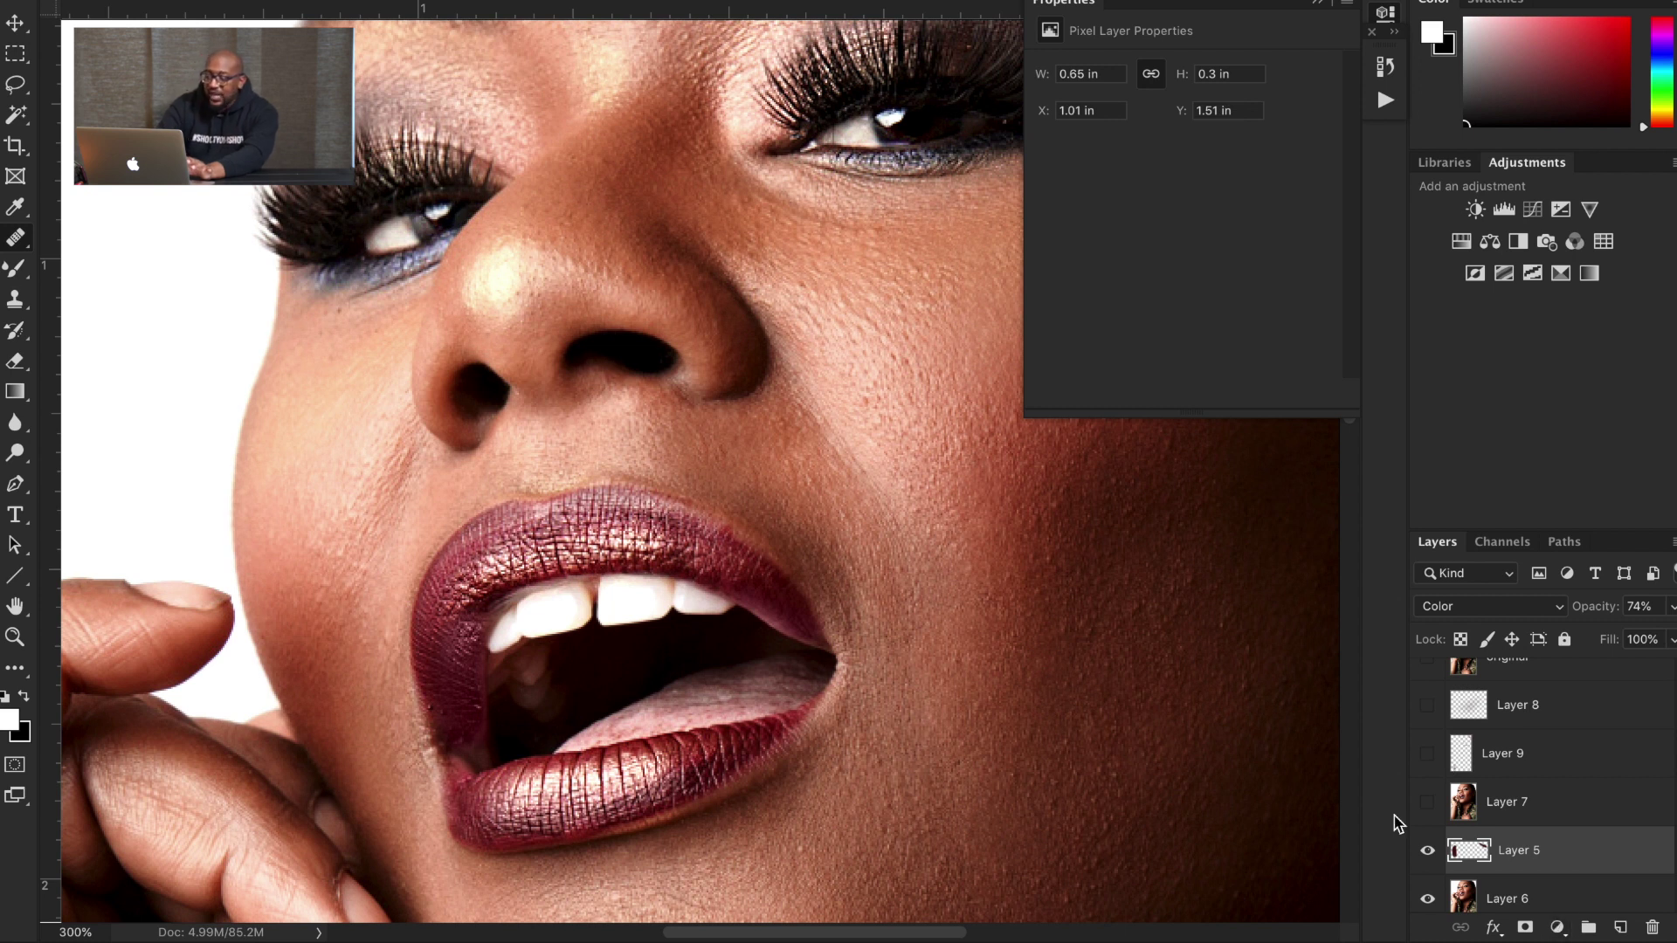
left_click(1427, 802)
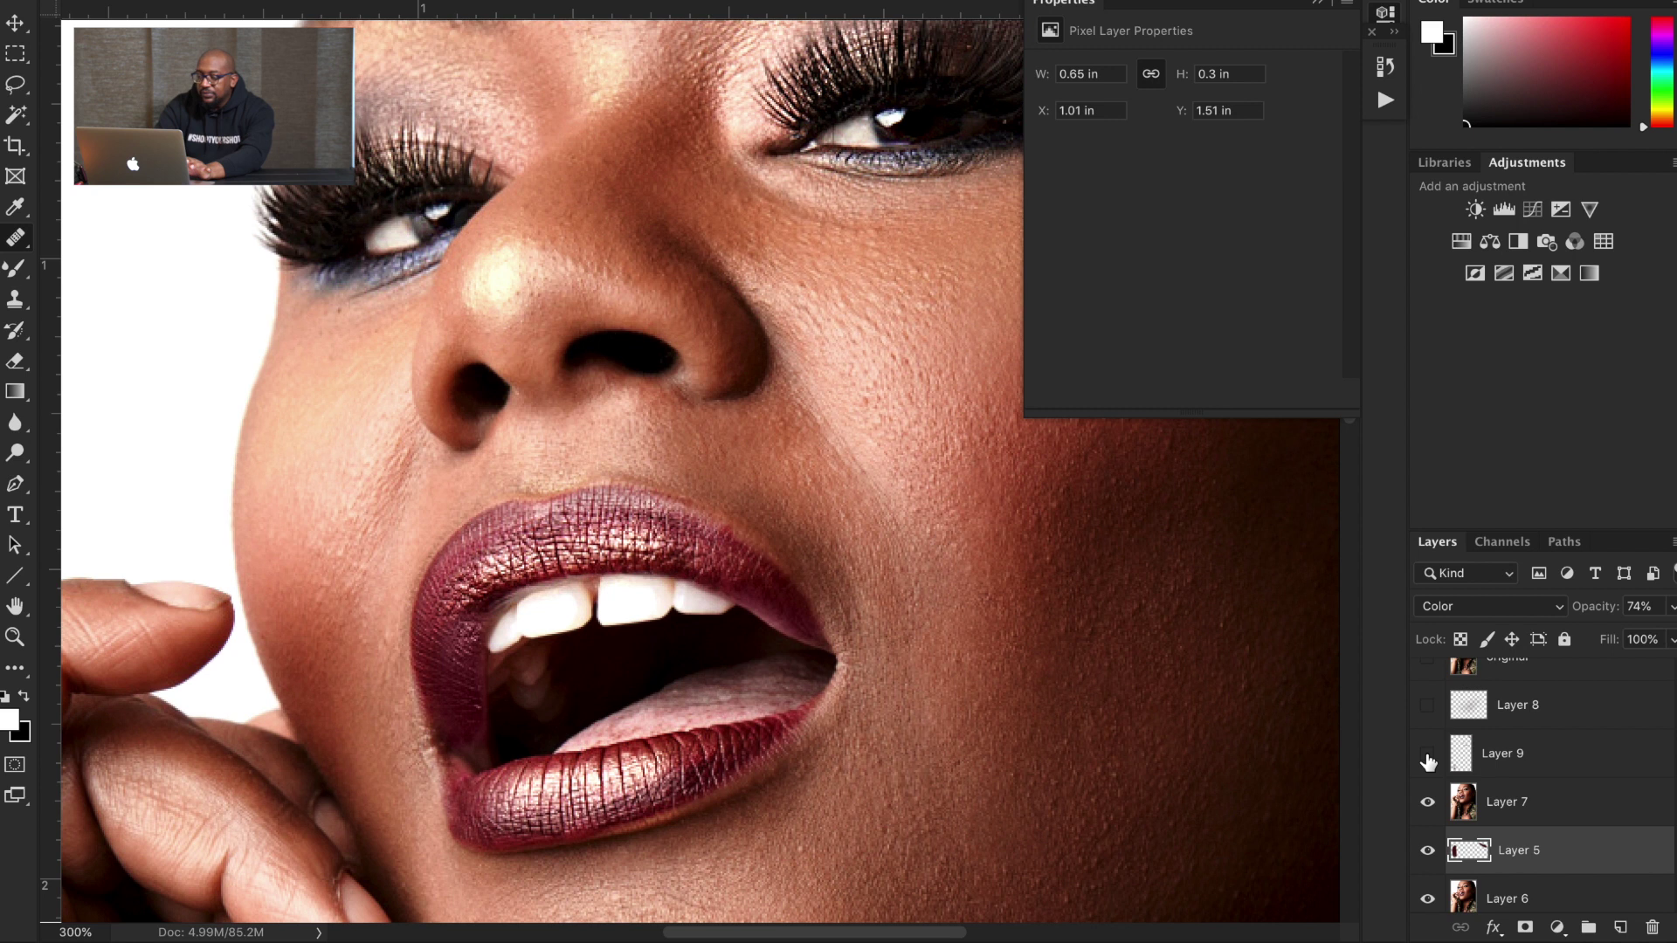
left_click(1428, 757)
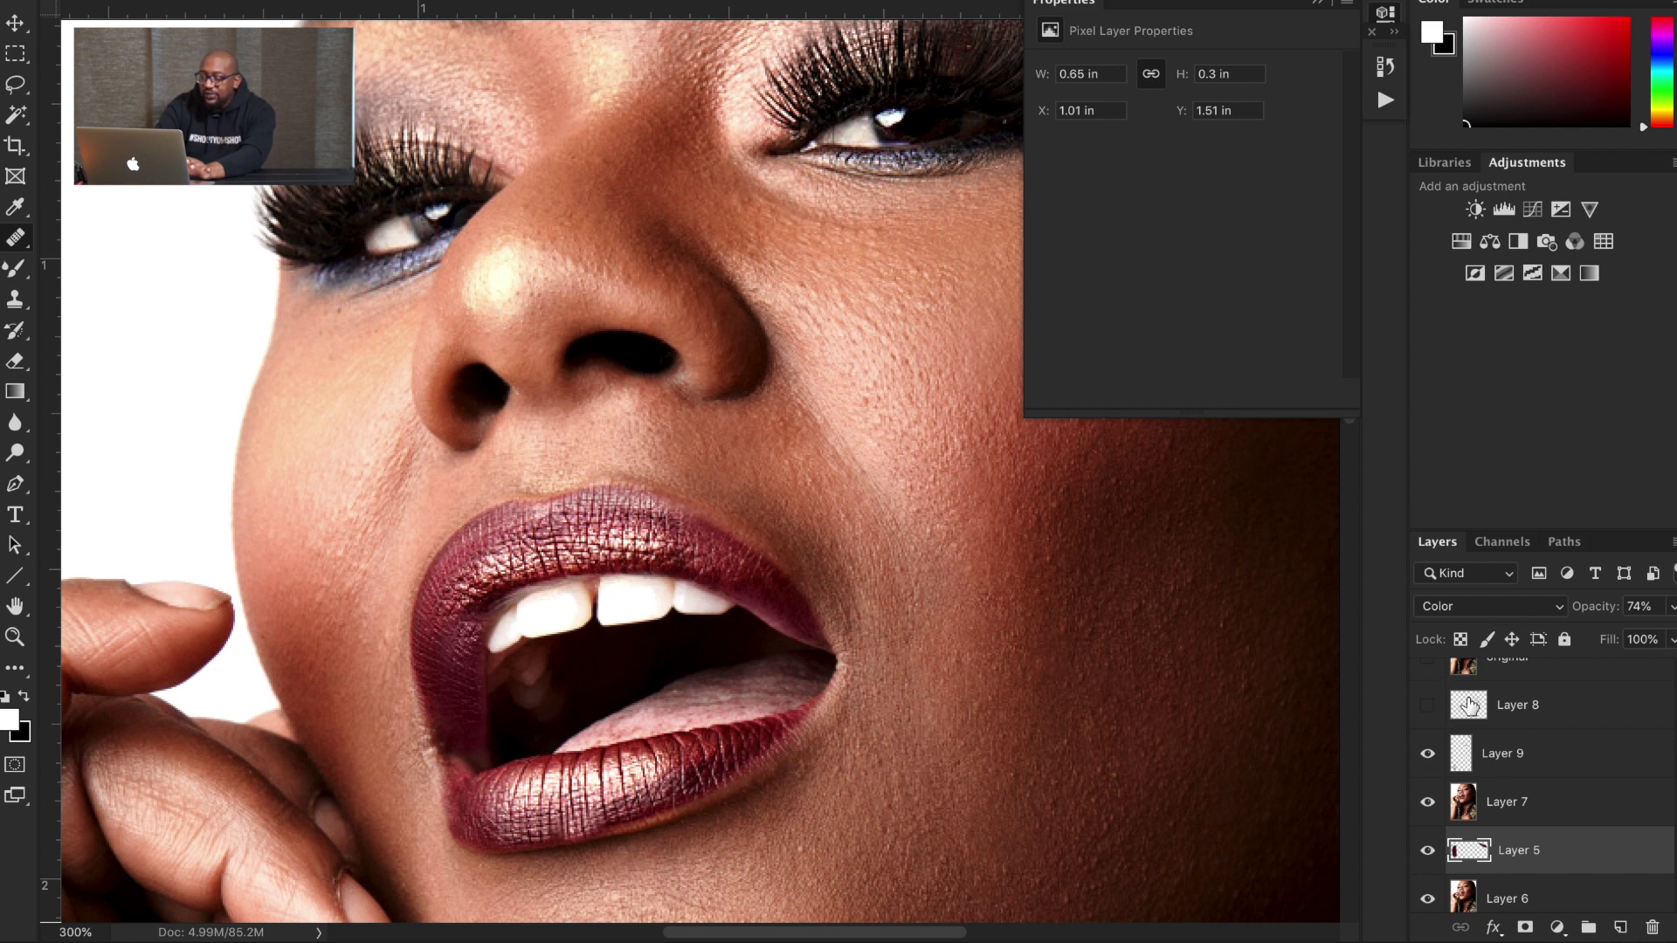
left_click(1427, 756)
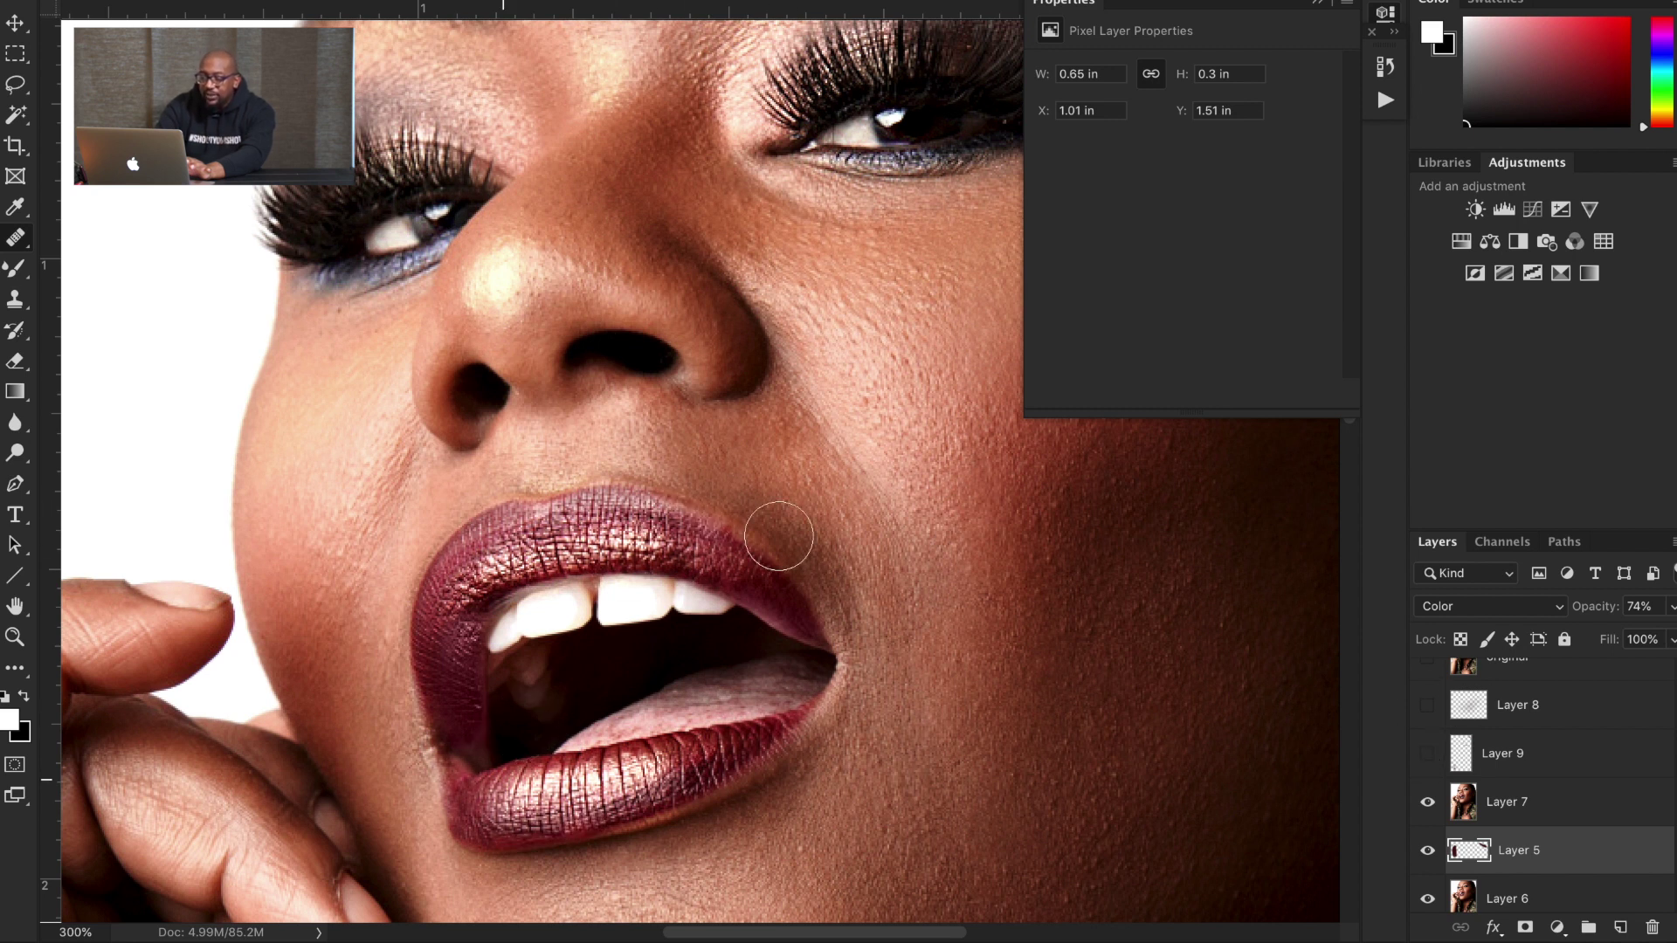
left_click(1427, 756)
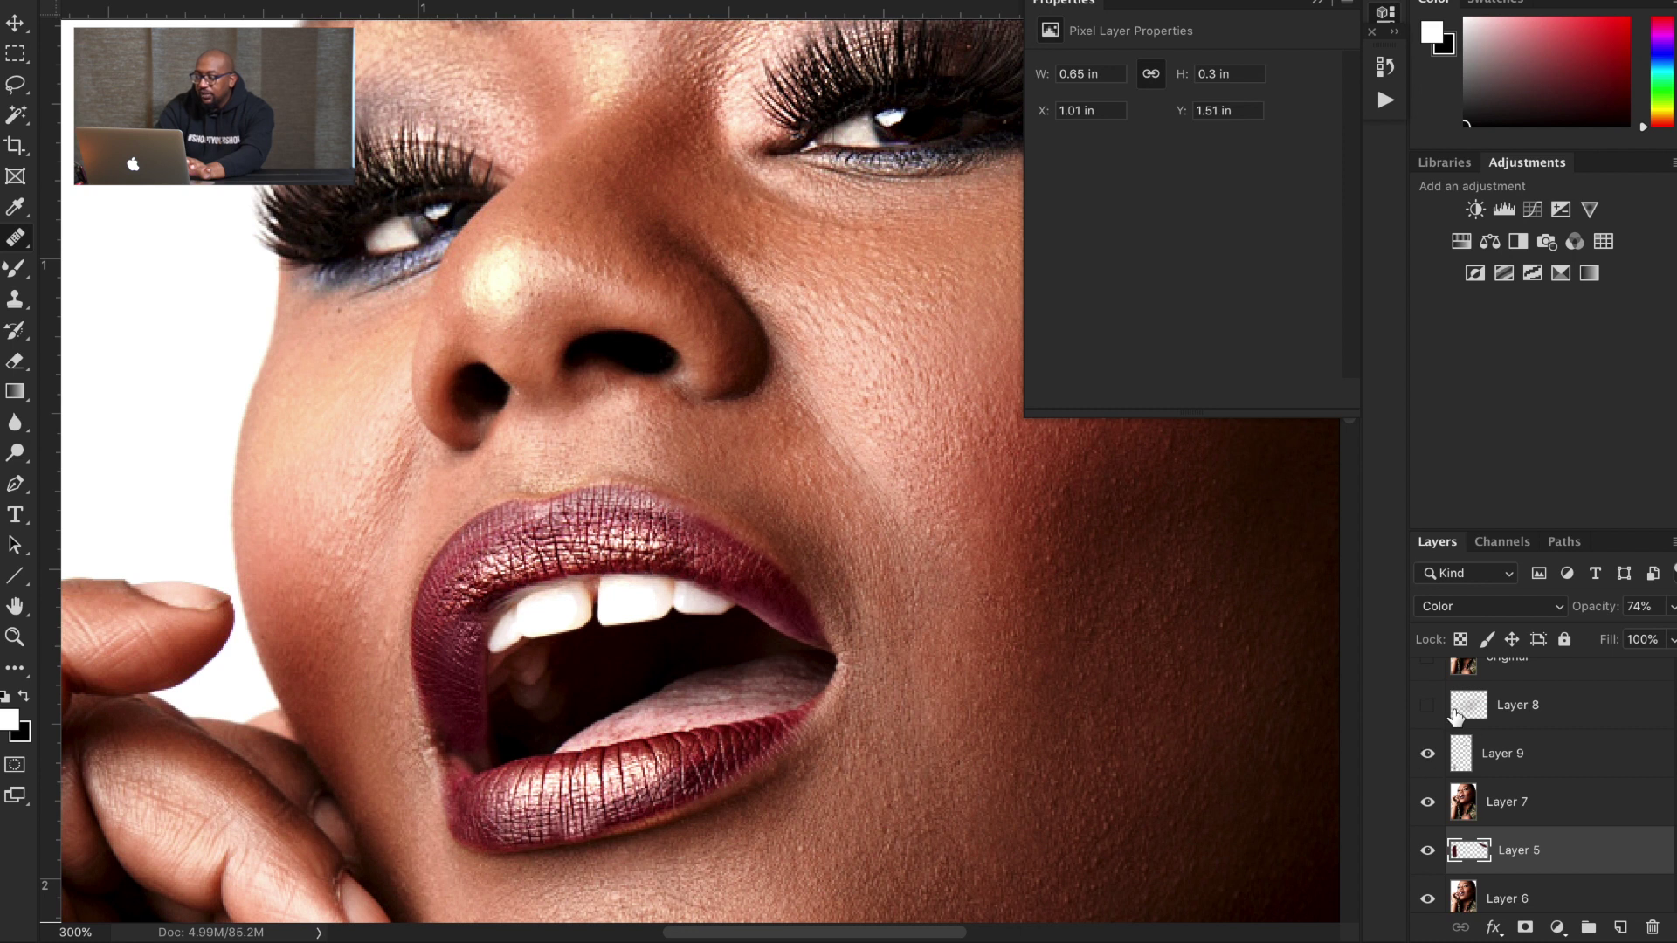
Step: Make Layer 8 and the layer named original visible while viewing the shadowed cheek and jaw
scroll(1192, 704, "right", 10)
scroll(1192, 704, "down", 4)
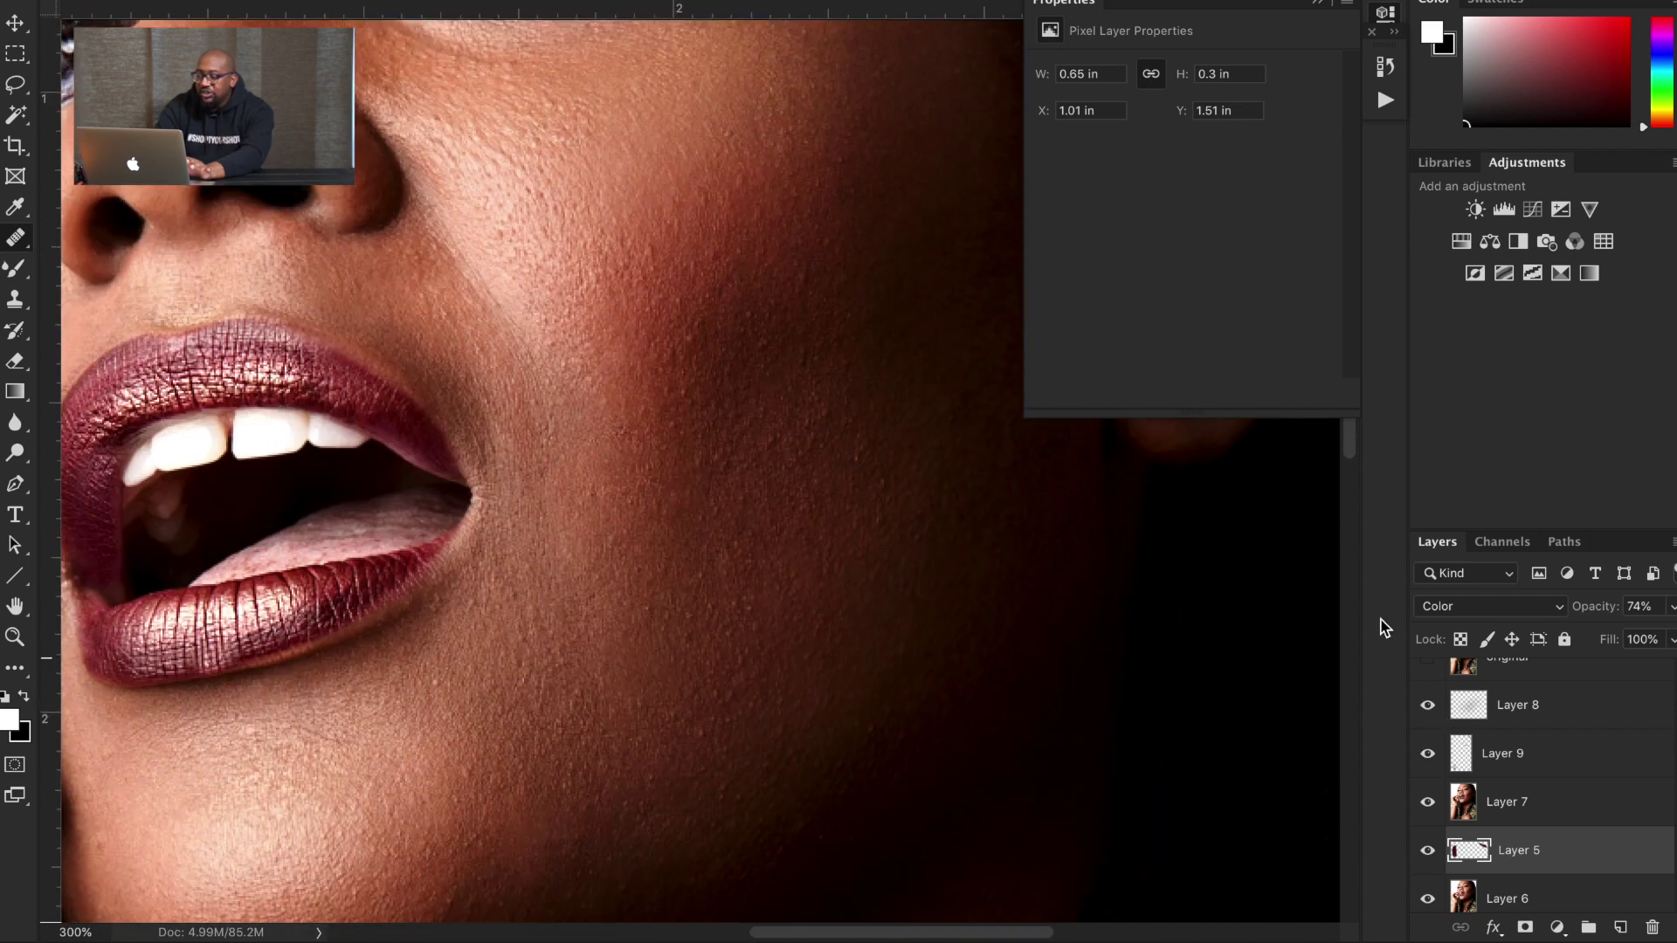
left_click(1428, 708)
scroll(1524, 776, "up", 2)
left_click(1428, 747)
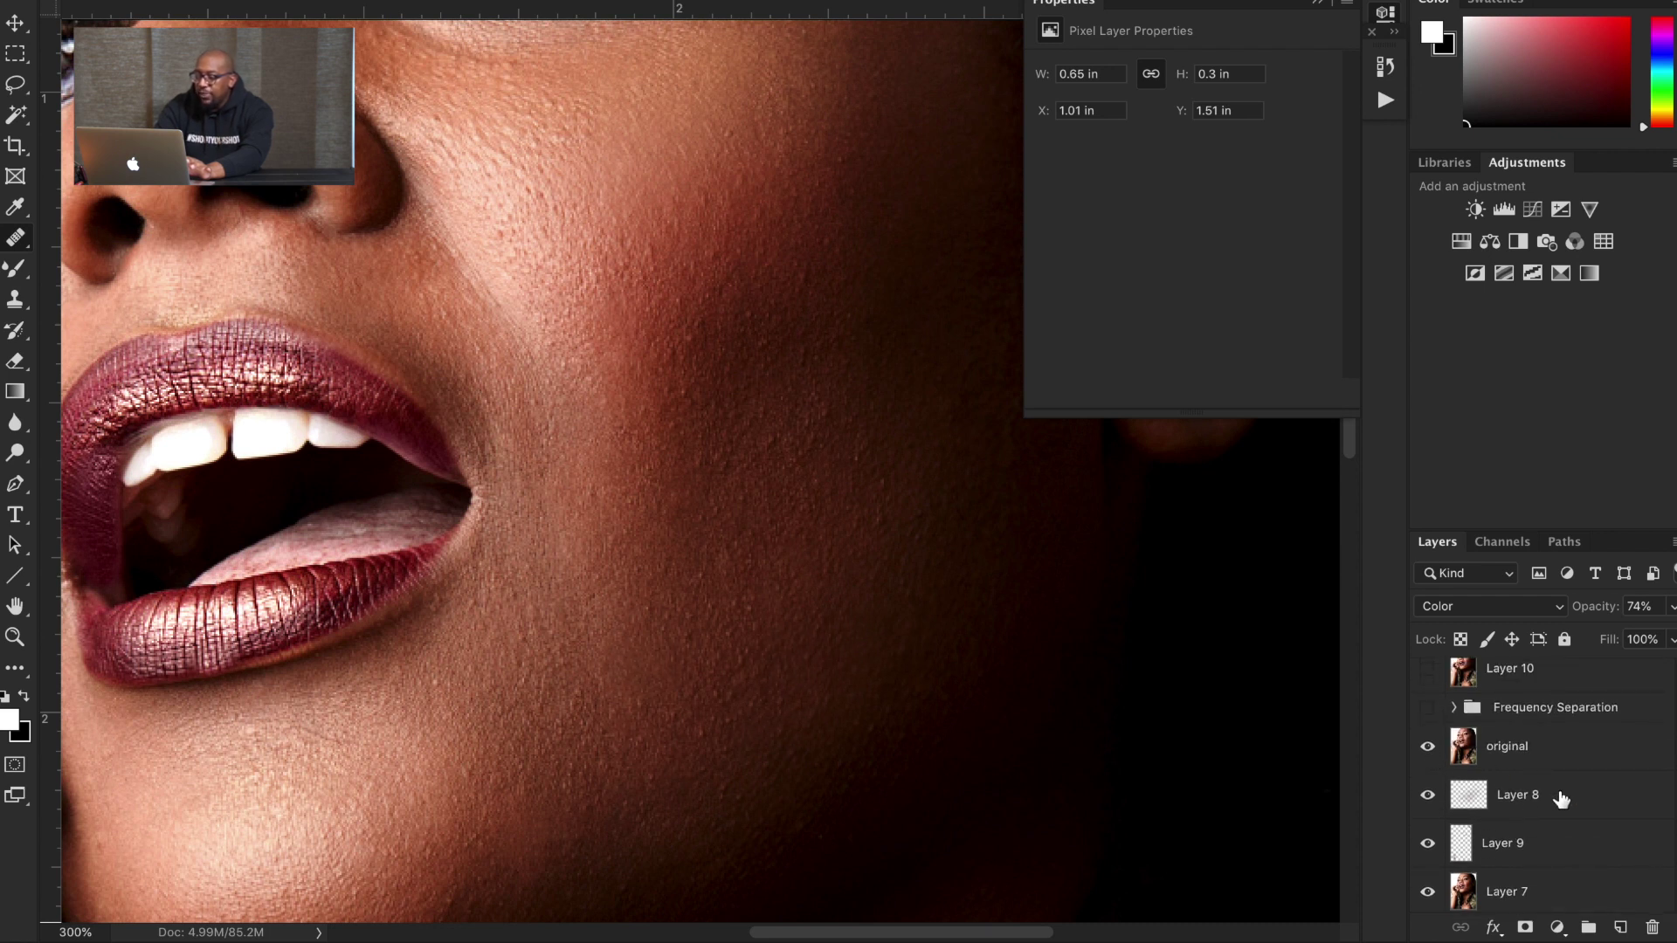
Step: Make the Frequency Separation group and Layer 10 visible with the portrait viewed at 100%
scroll(1562, 799, "up", 1)
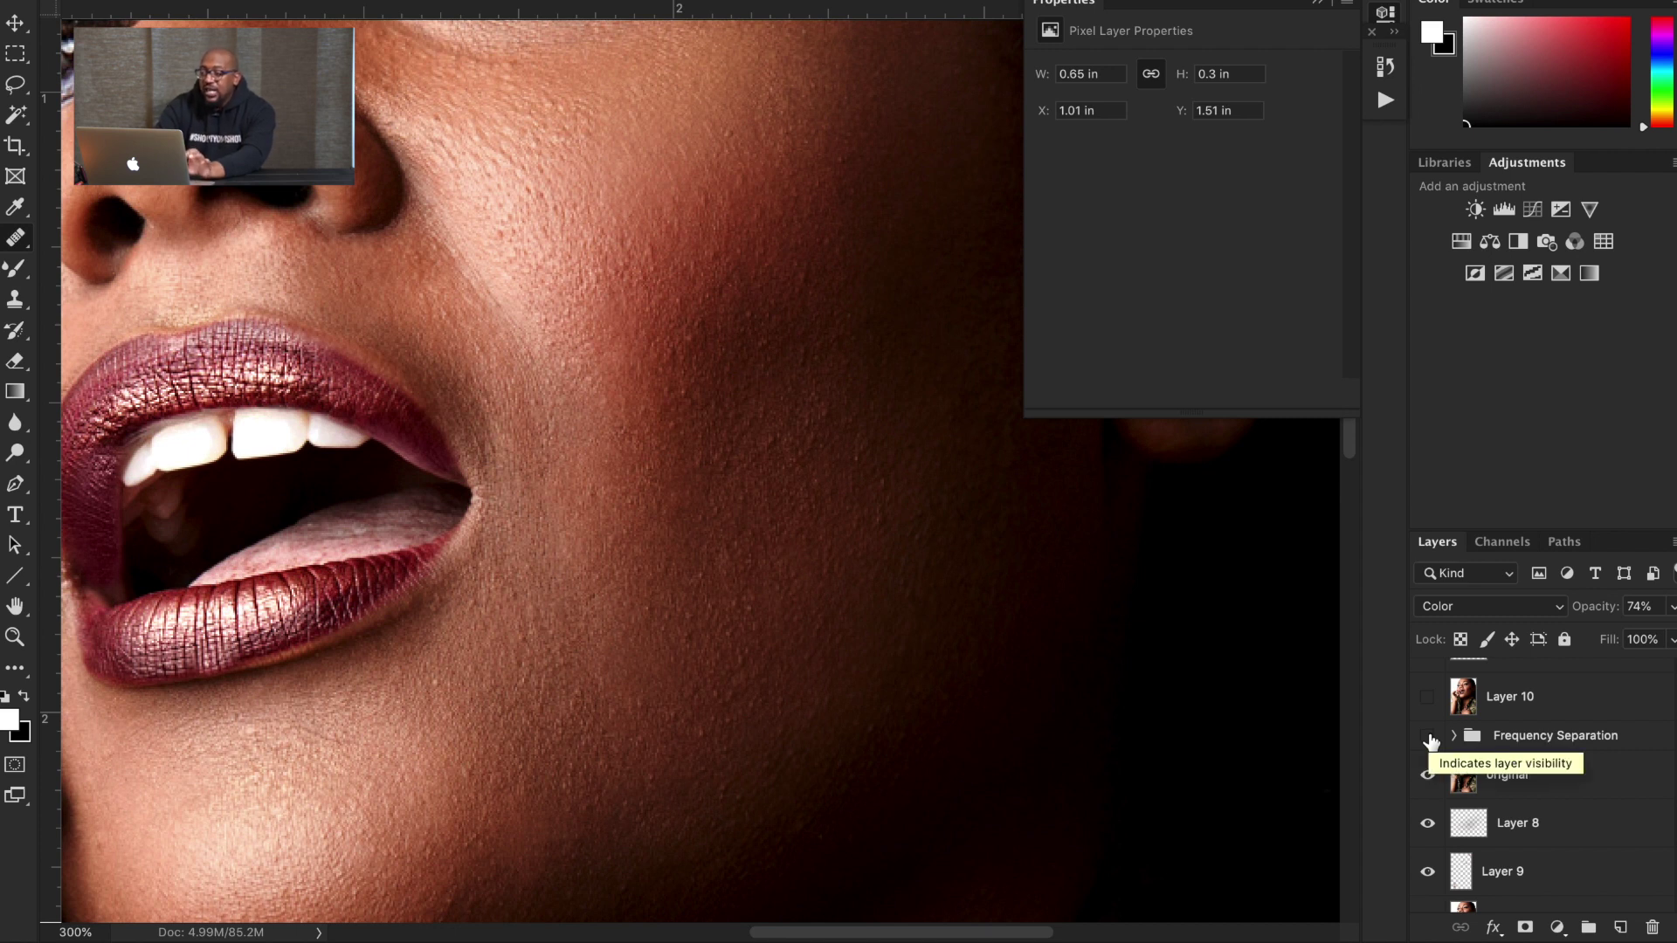
key("super+1")
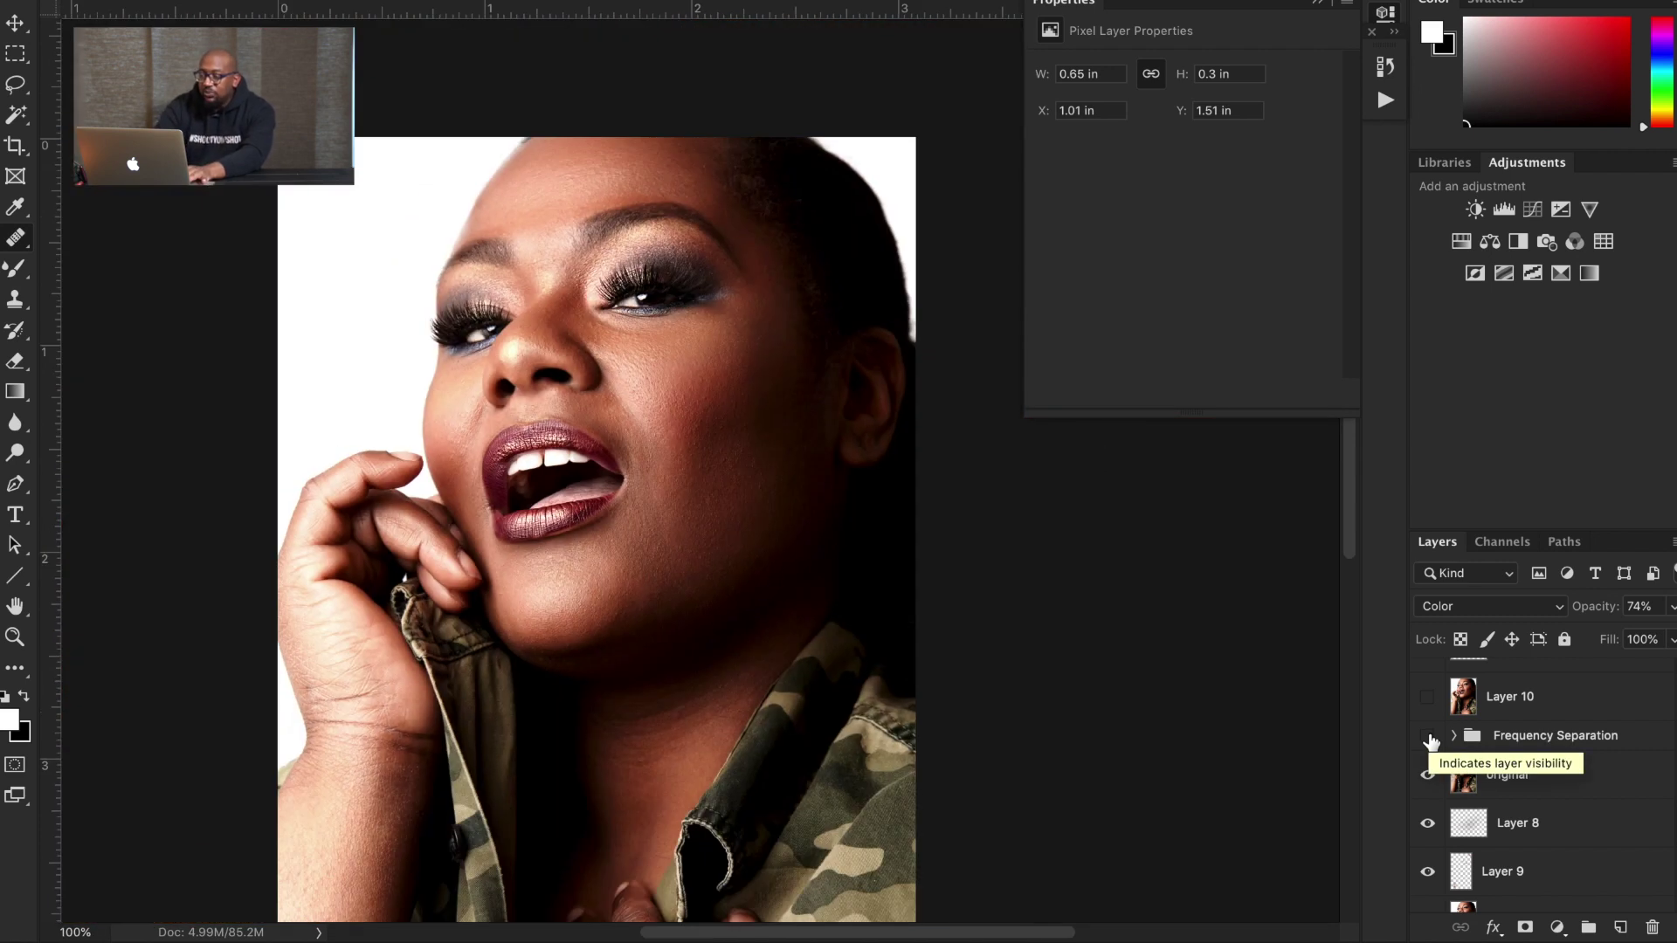
left_click(1428, 737)
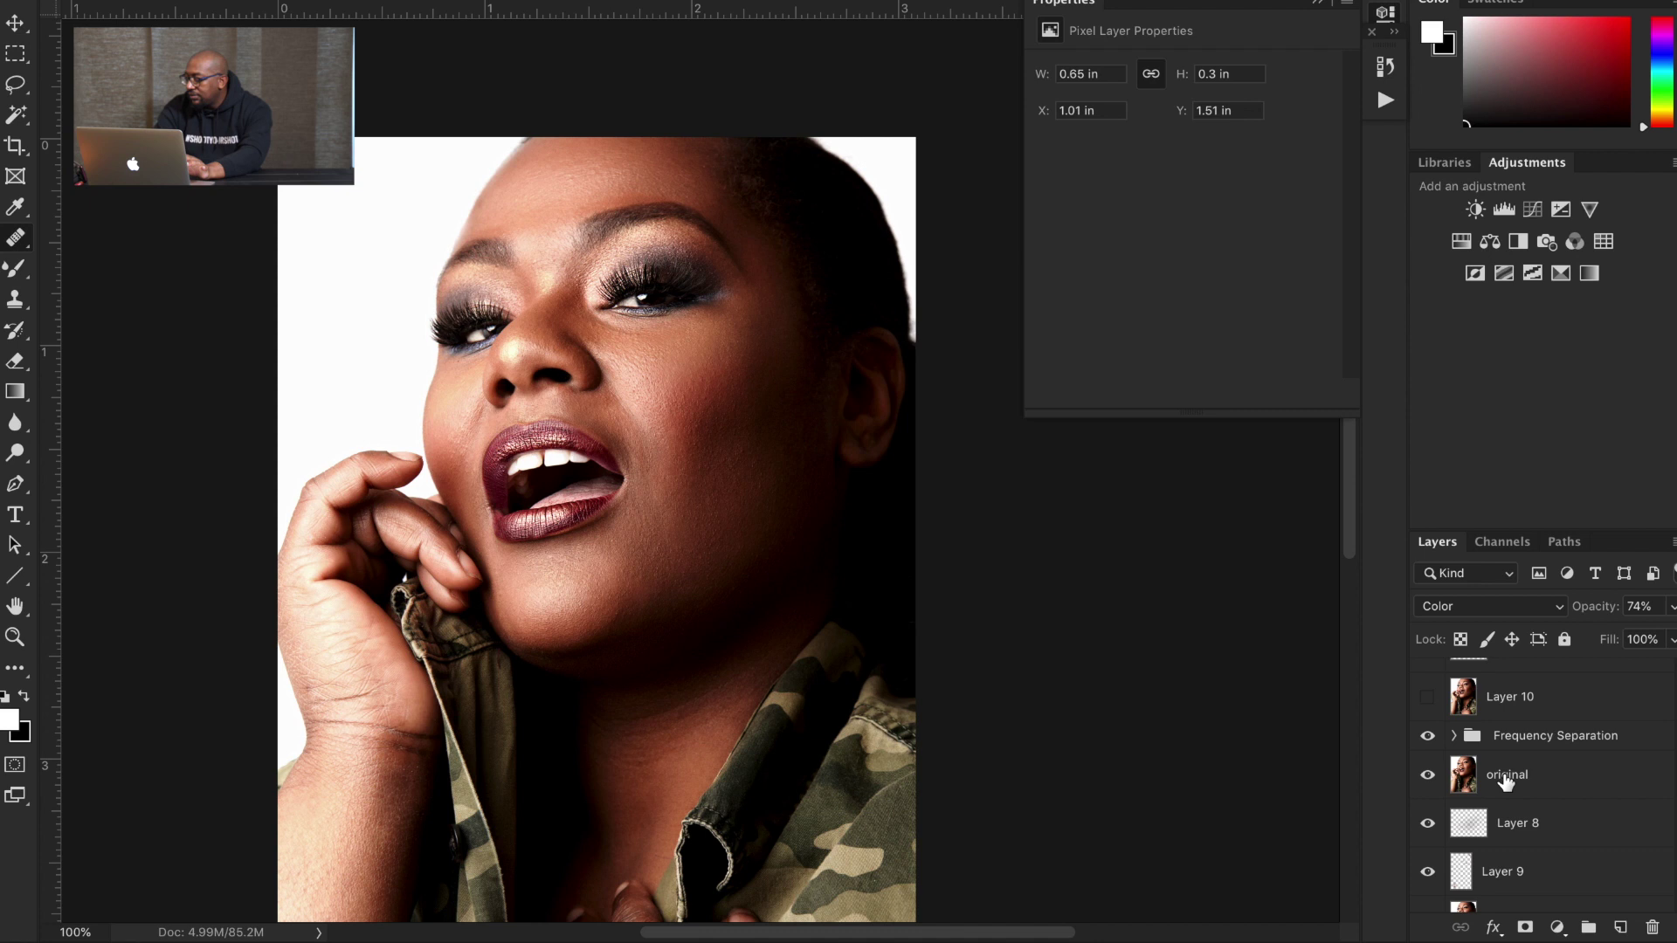
scroll(1507, 786, "up", 2)
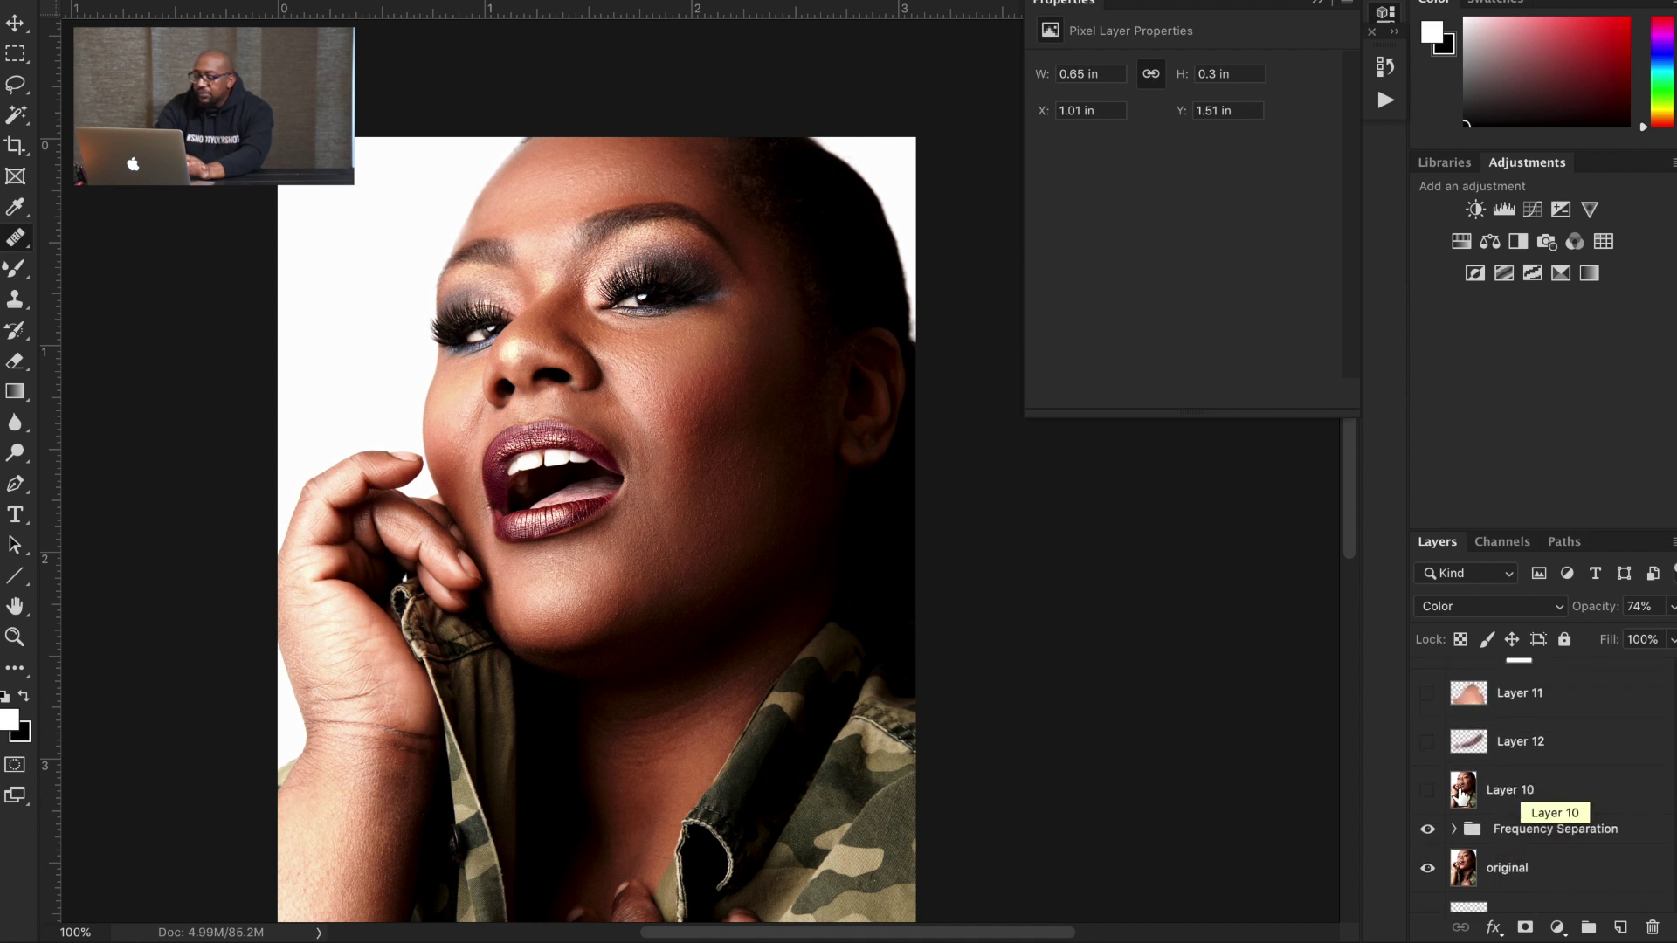
left_click(1427, 790)
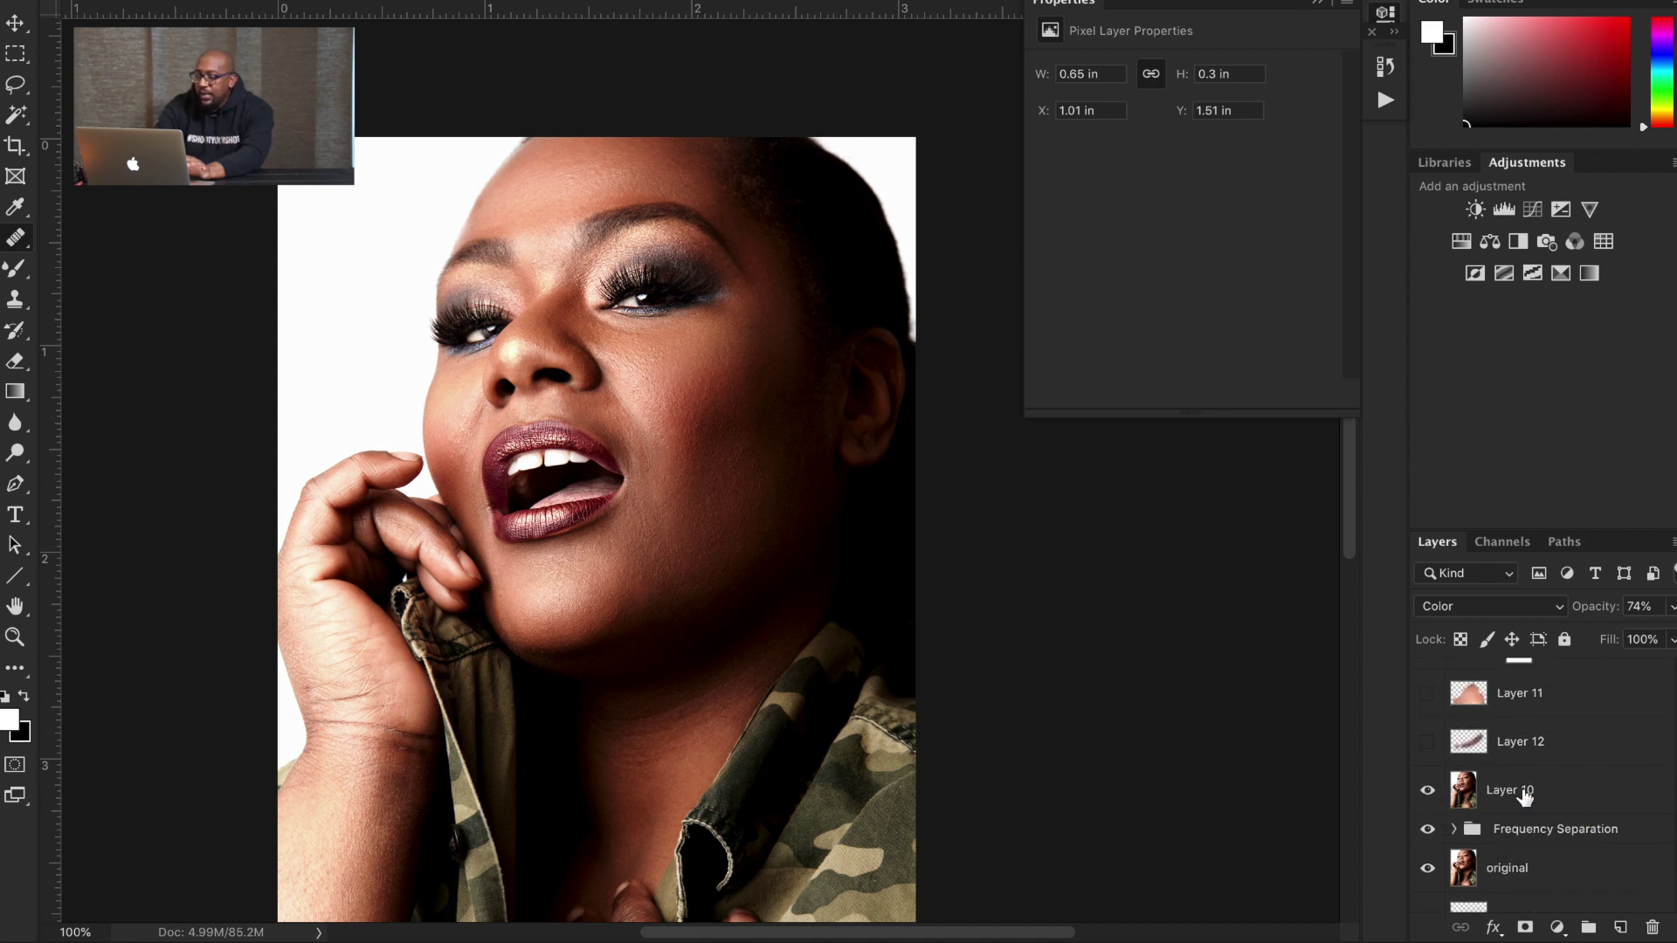
Step: Make Layer 12 visible and select it, toggling it once to compare the mouth
left_click(1427, 743)
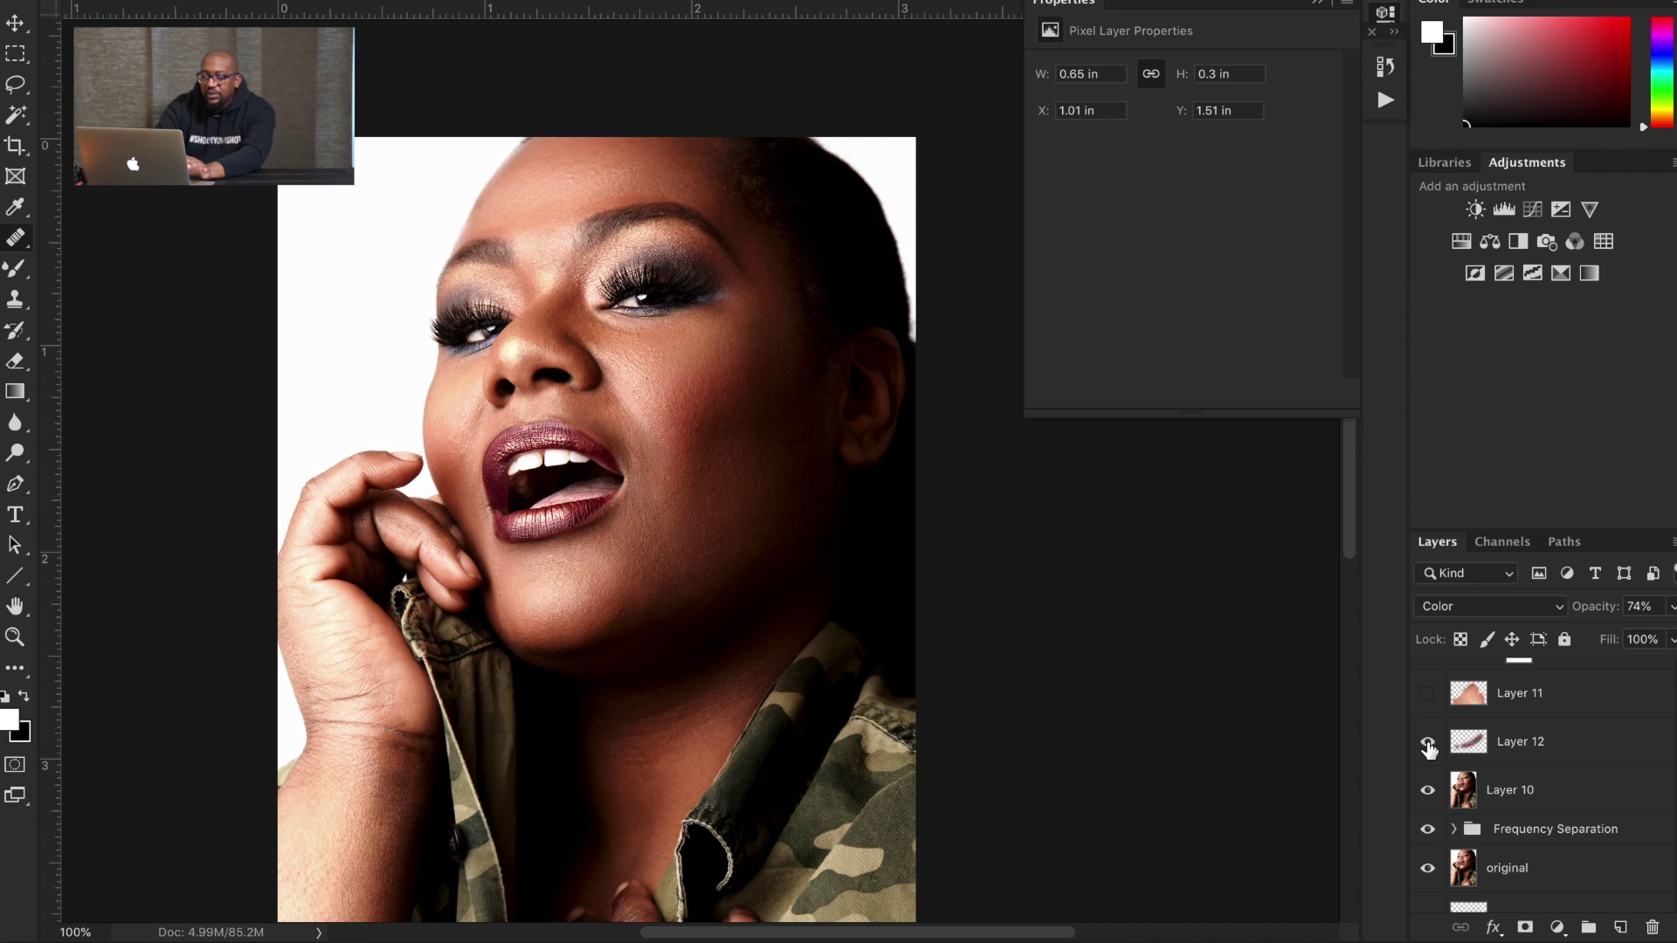
left_click(1427, 743)
left_click(1427, 742)
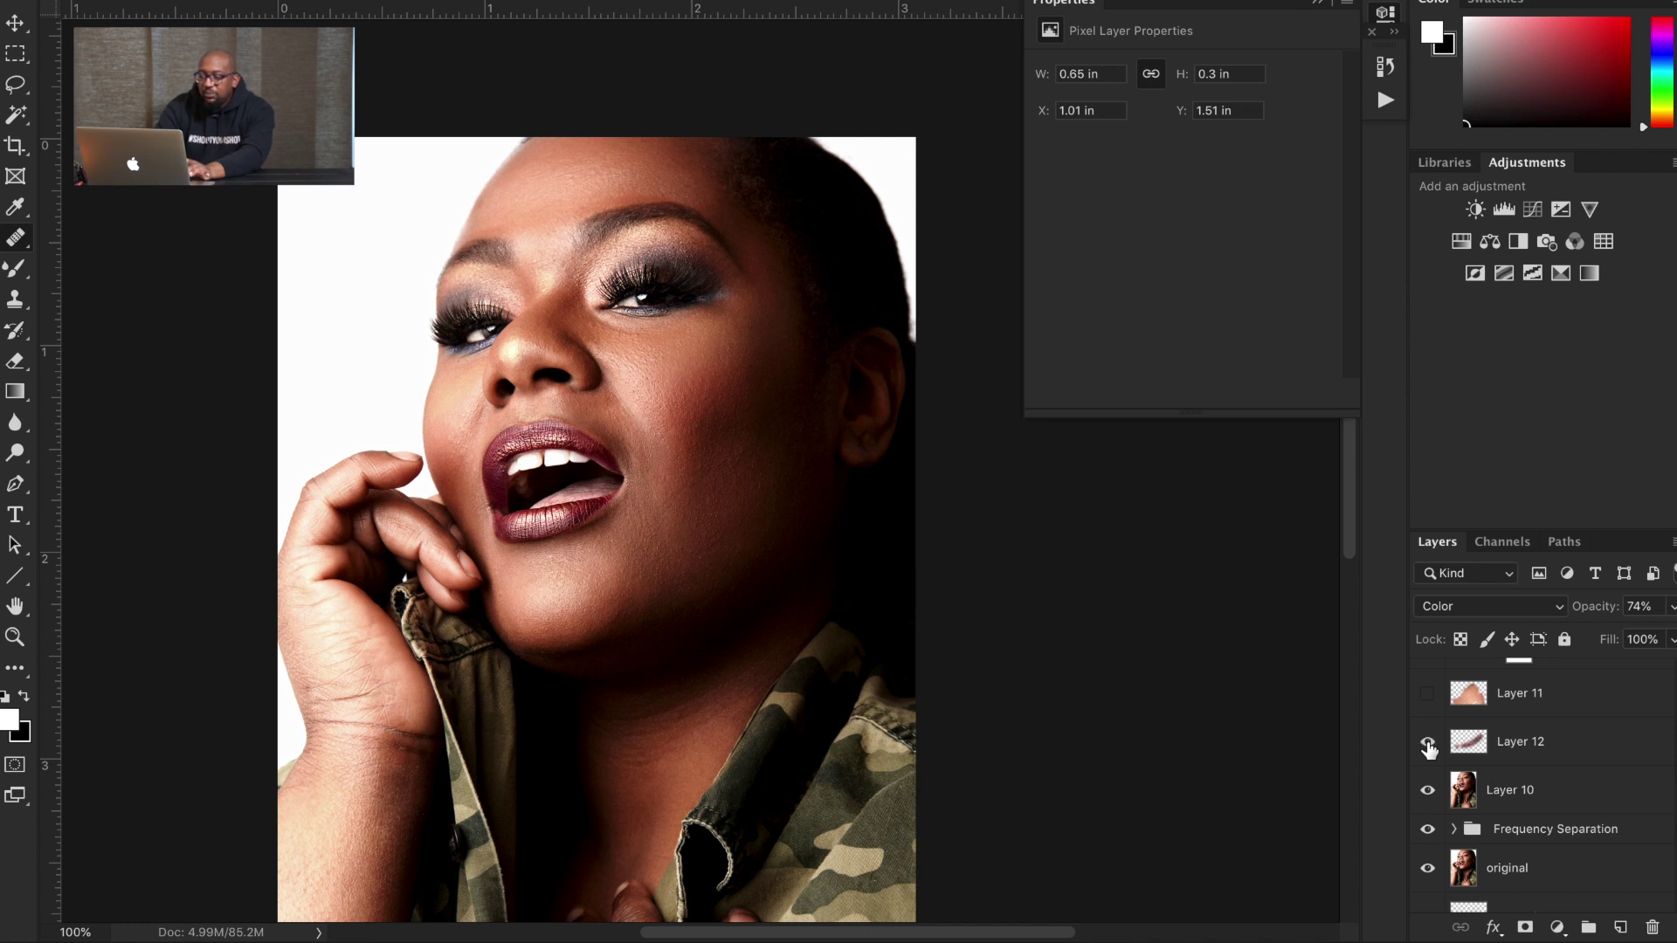
left_click(1537, 742)
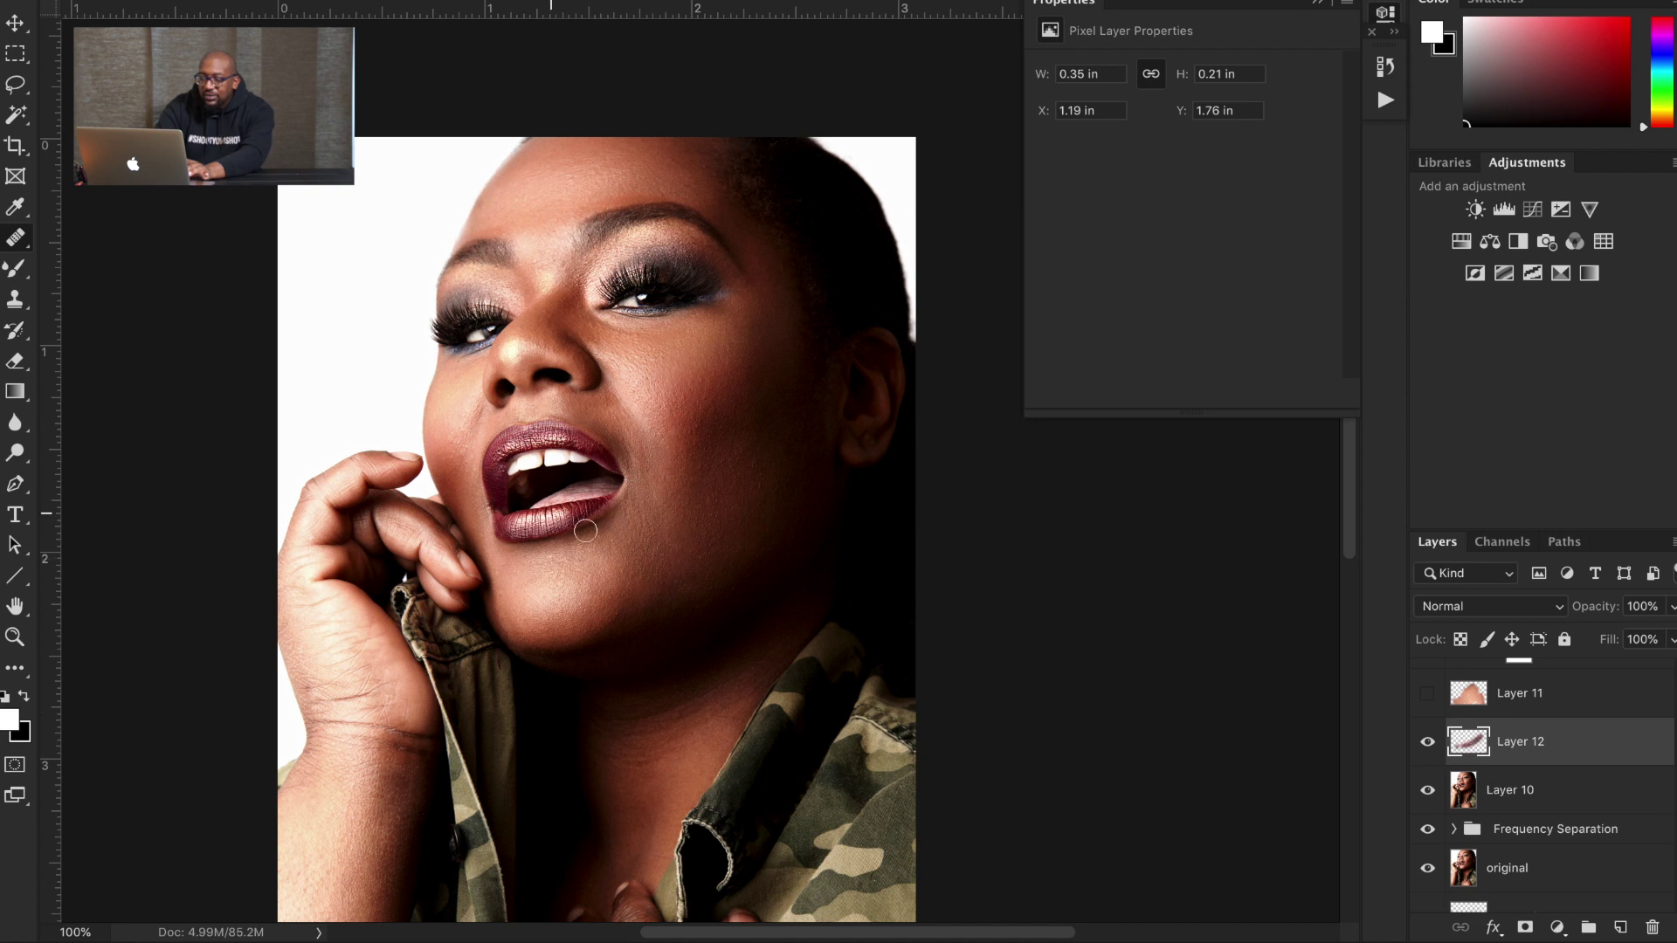
Step: Compare the lower lip at 300% with Layer 12 hidden and shown, leaving the layer visible
key("ctrl+plus")
key("ctrl+plus")
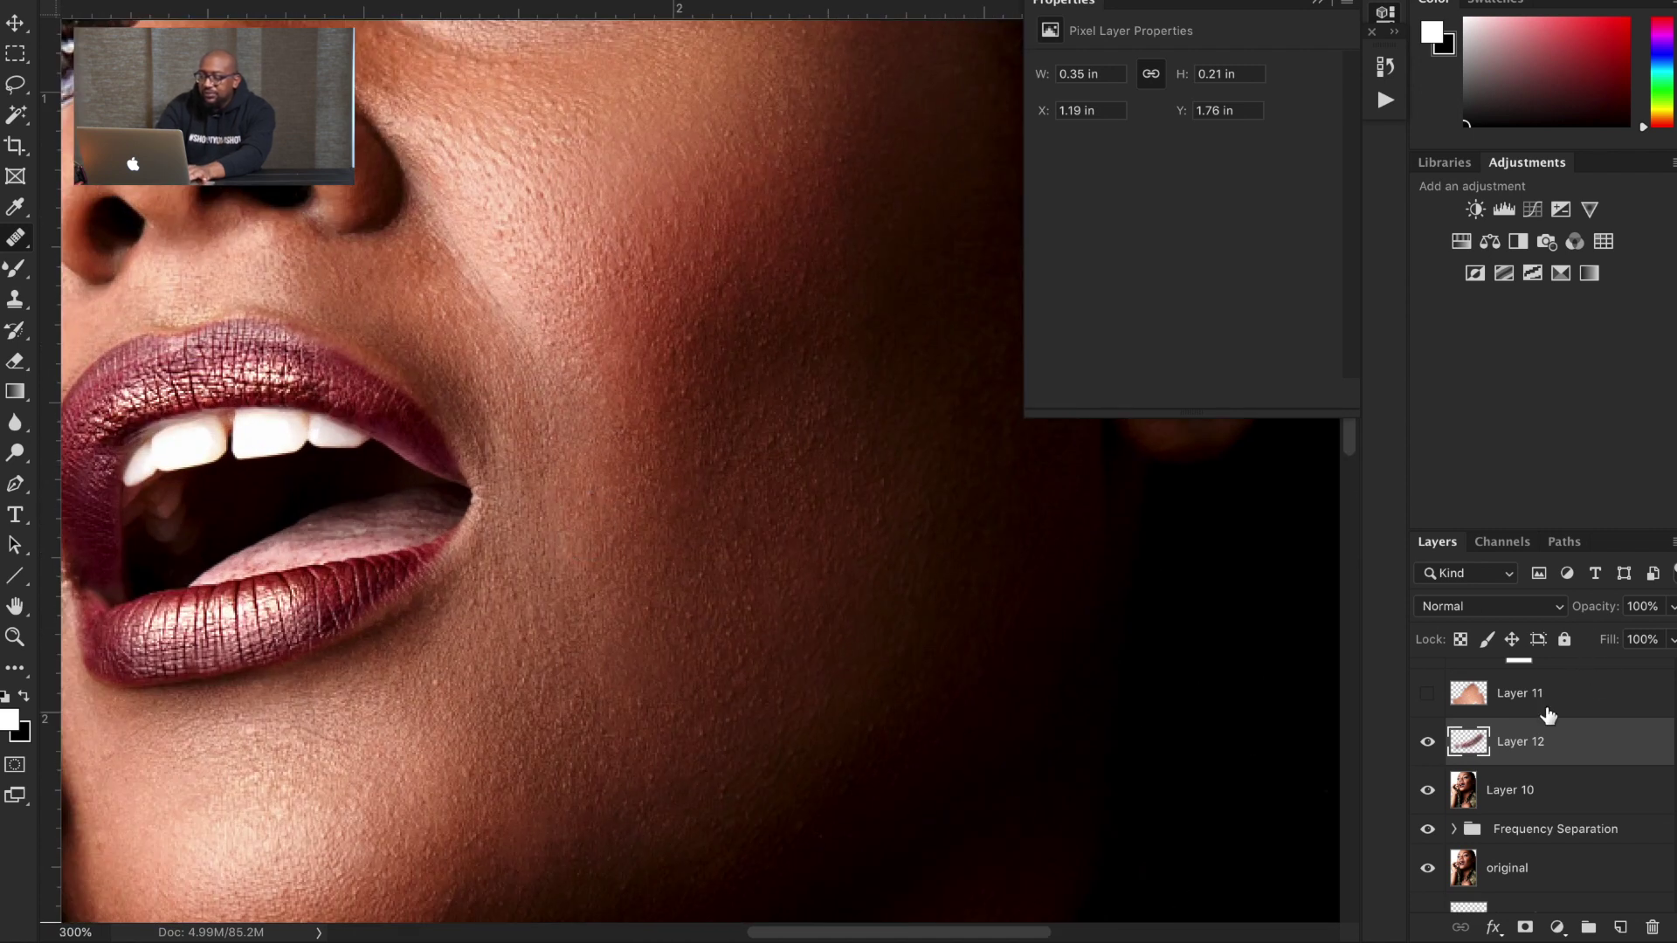
left_click(1428, 743)
left_click(1428, 742)
left_click(1429, 742)
left_click(1428, 742)
left_click(1428, 743)
left_click(1428, 742)
Step: Make Layer 11 visible and select it, toggling it repeatedly to compare its effect on the back of the ringed hand
scroll(1529, 773, "up", 1)
left_click(1428, 731)
left_click(1523, 741)
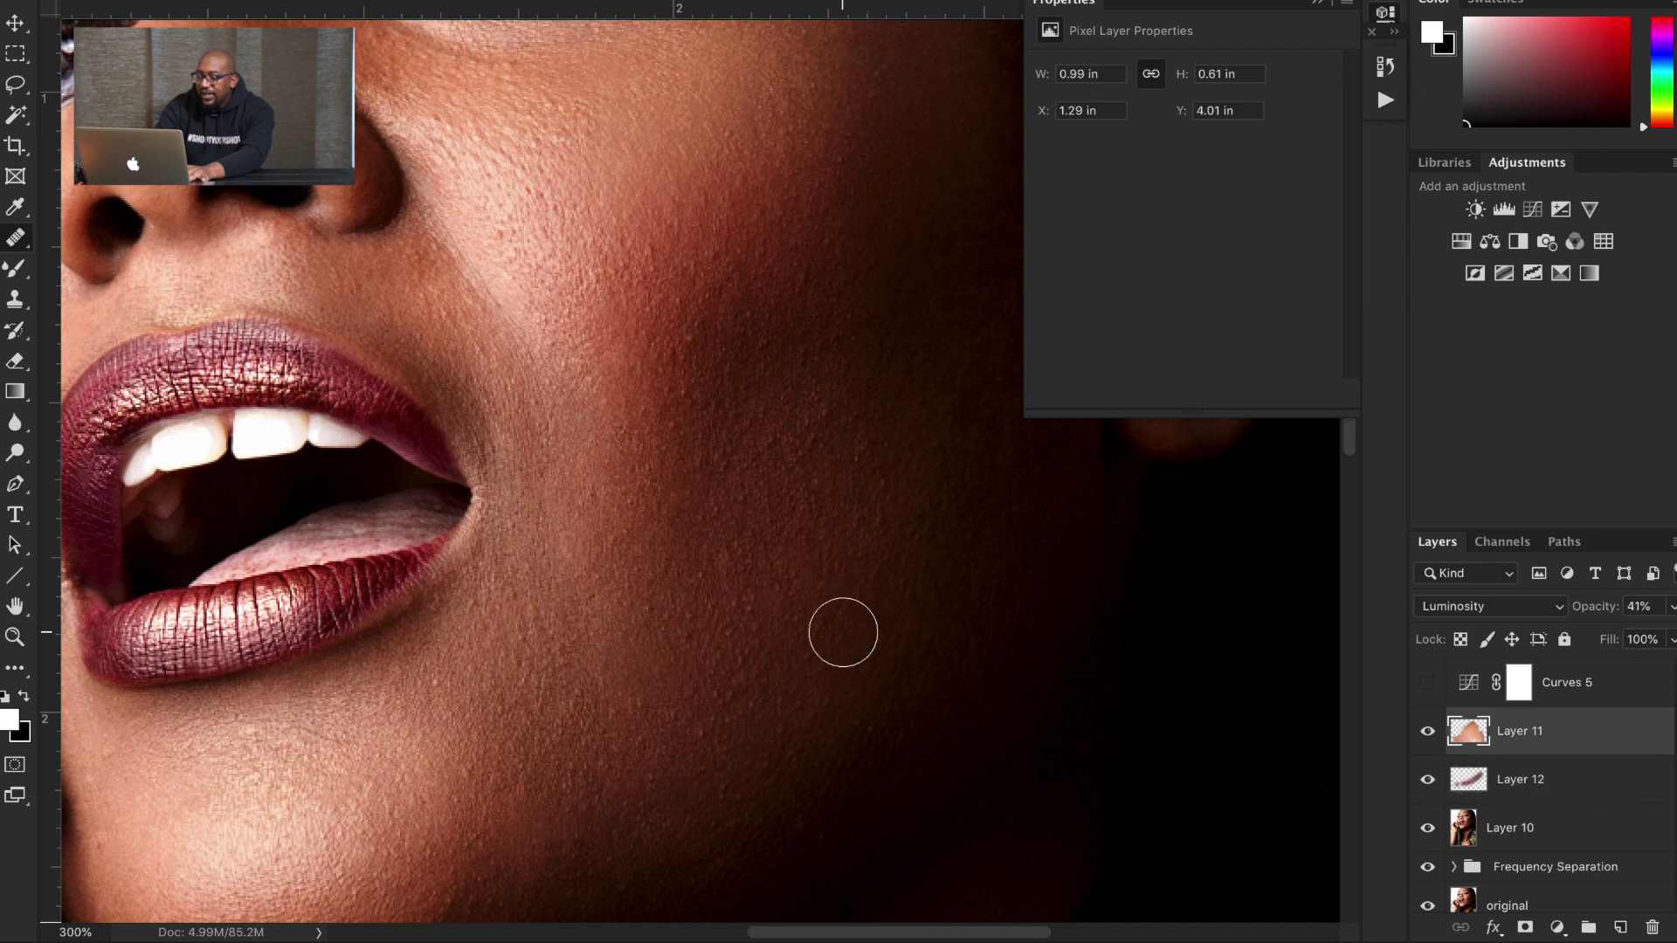
scroll(843, 632, "down", 15)
scroll(843, 632, "down", 5)
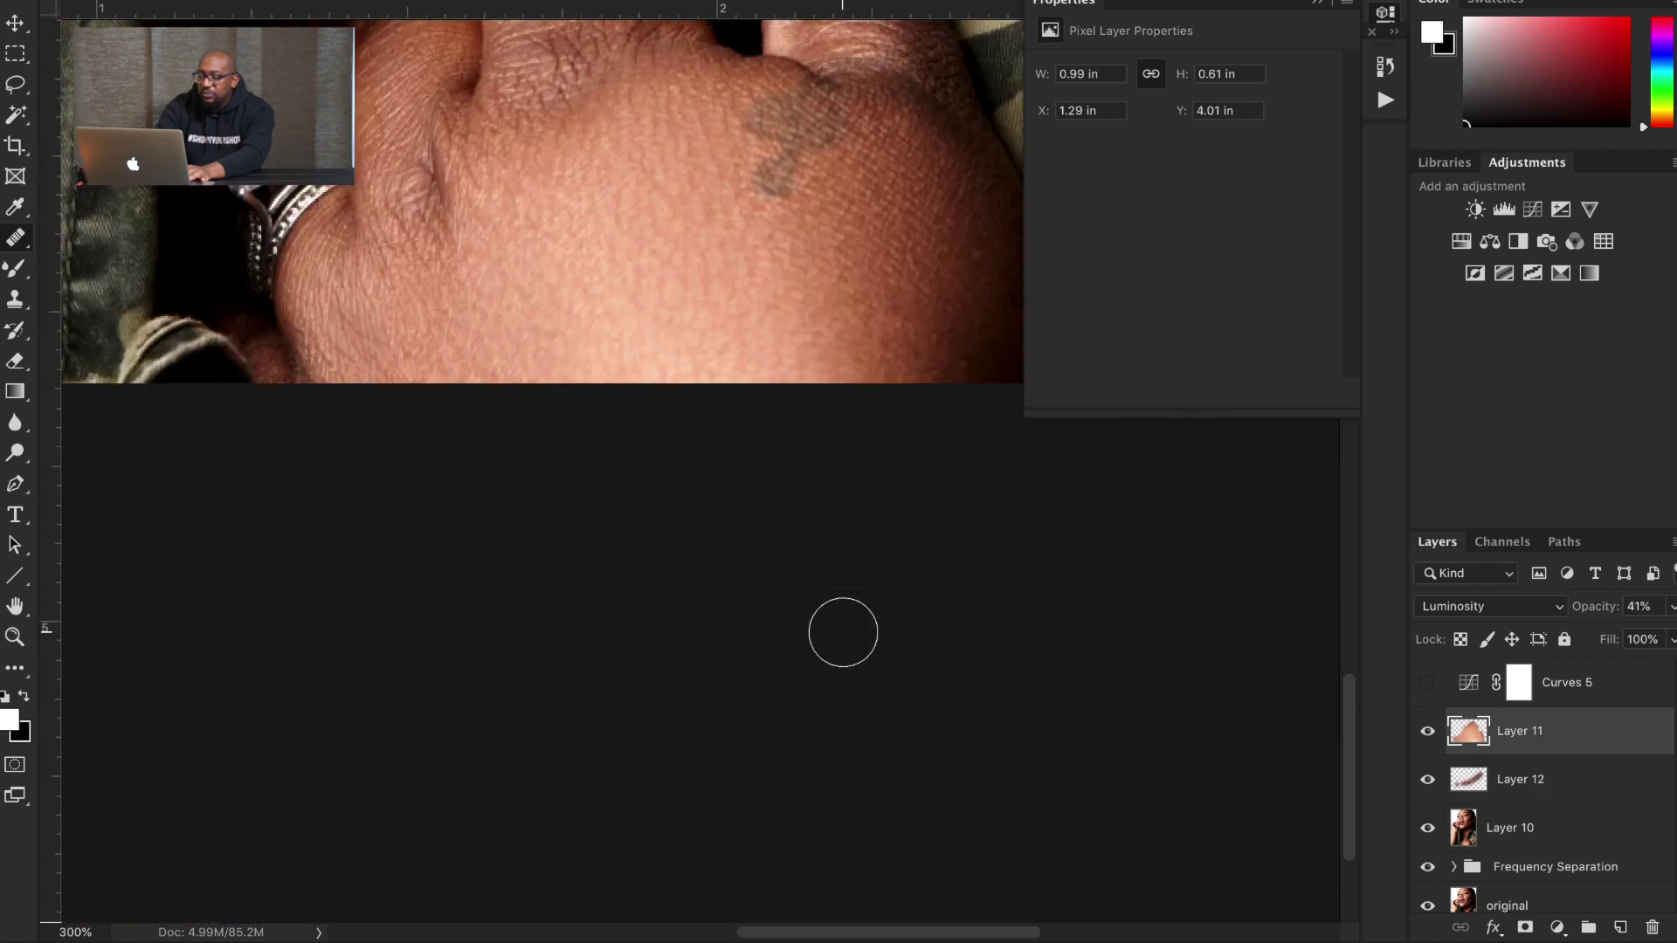
scroll(843, 633, "up", 3)
left_click(1429, 732)
left_click(1429, 733)
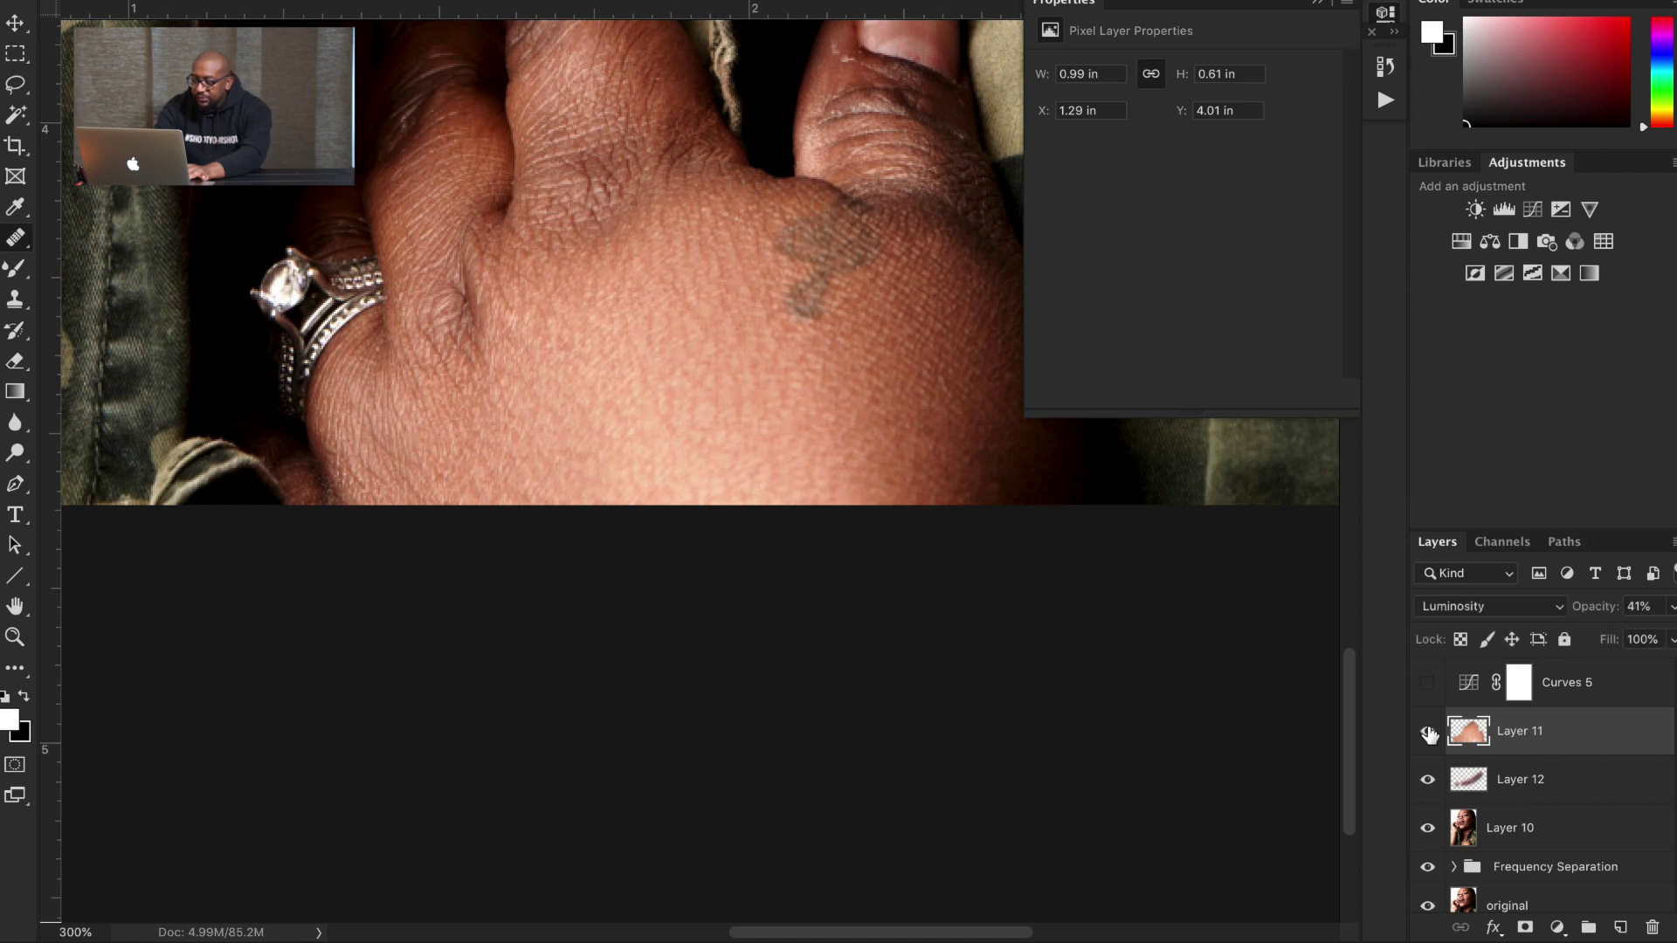
left_click(1429, 732)
left_click(1429, 732)
left_click(1429, 732)
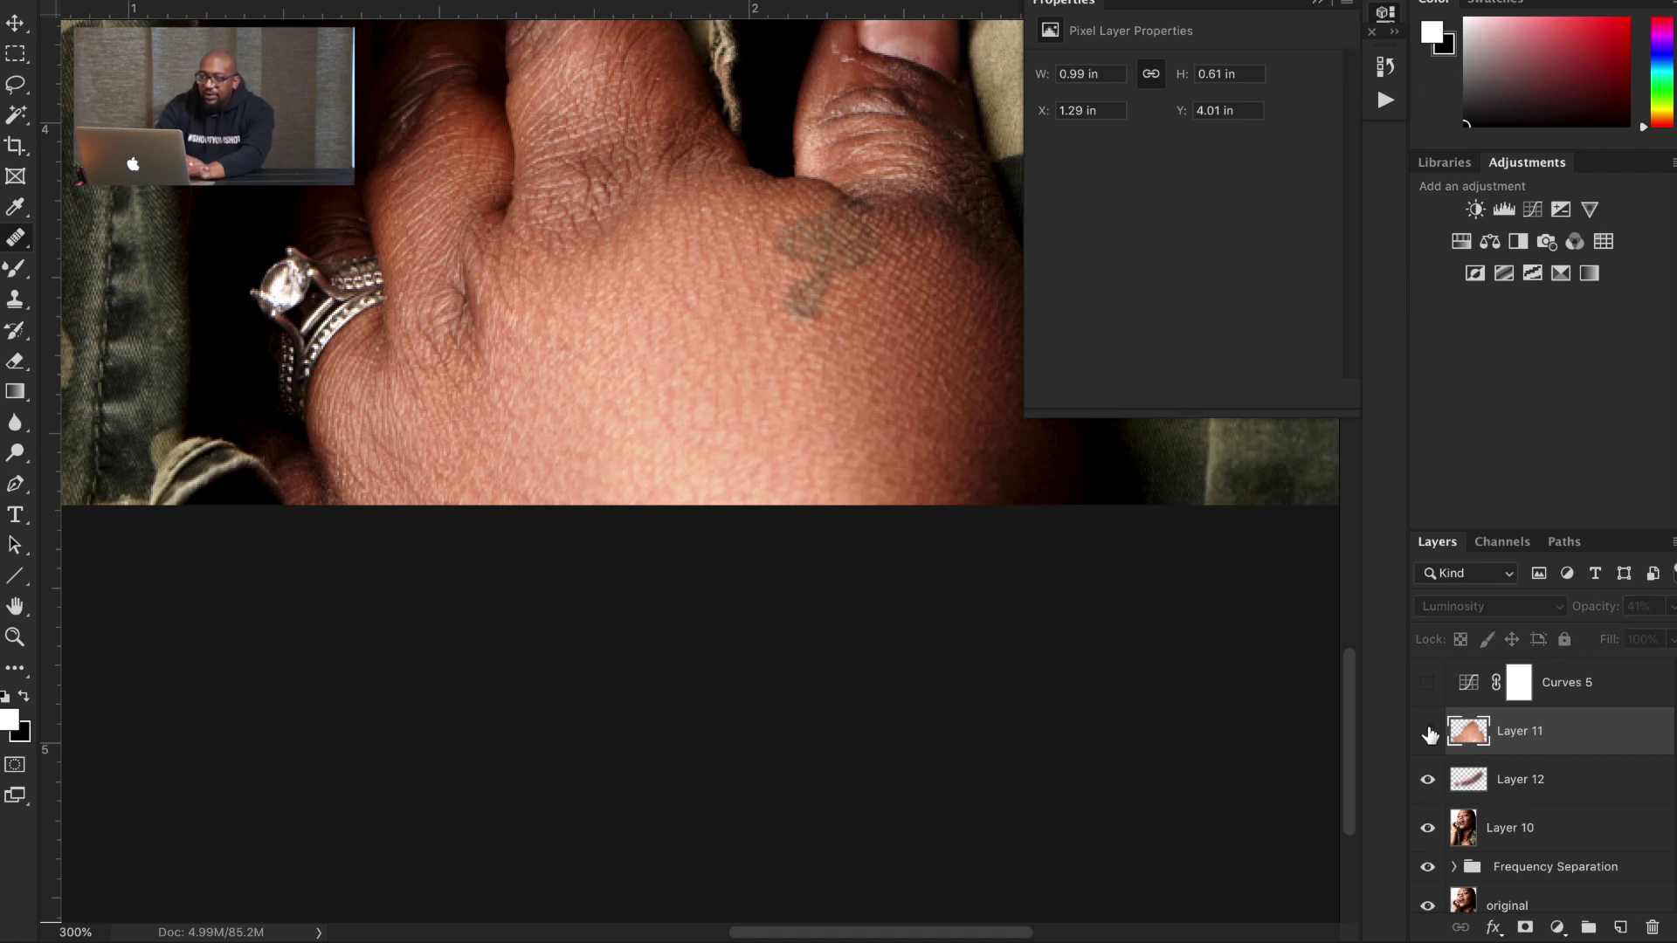
left_click(1429, 732)
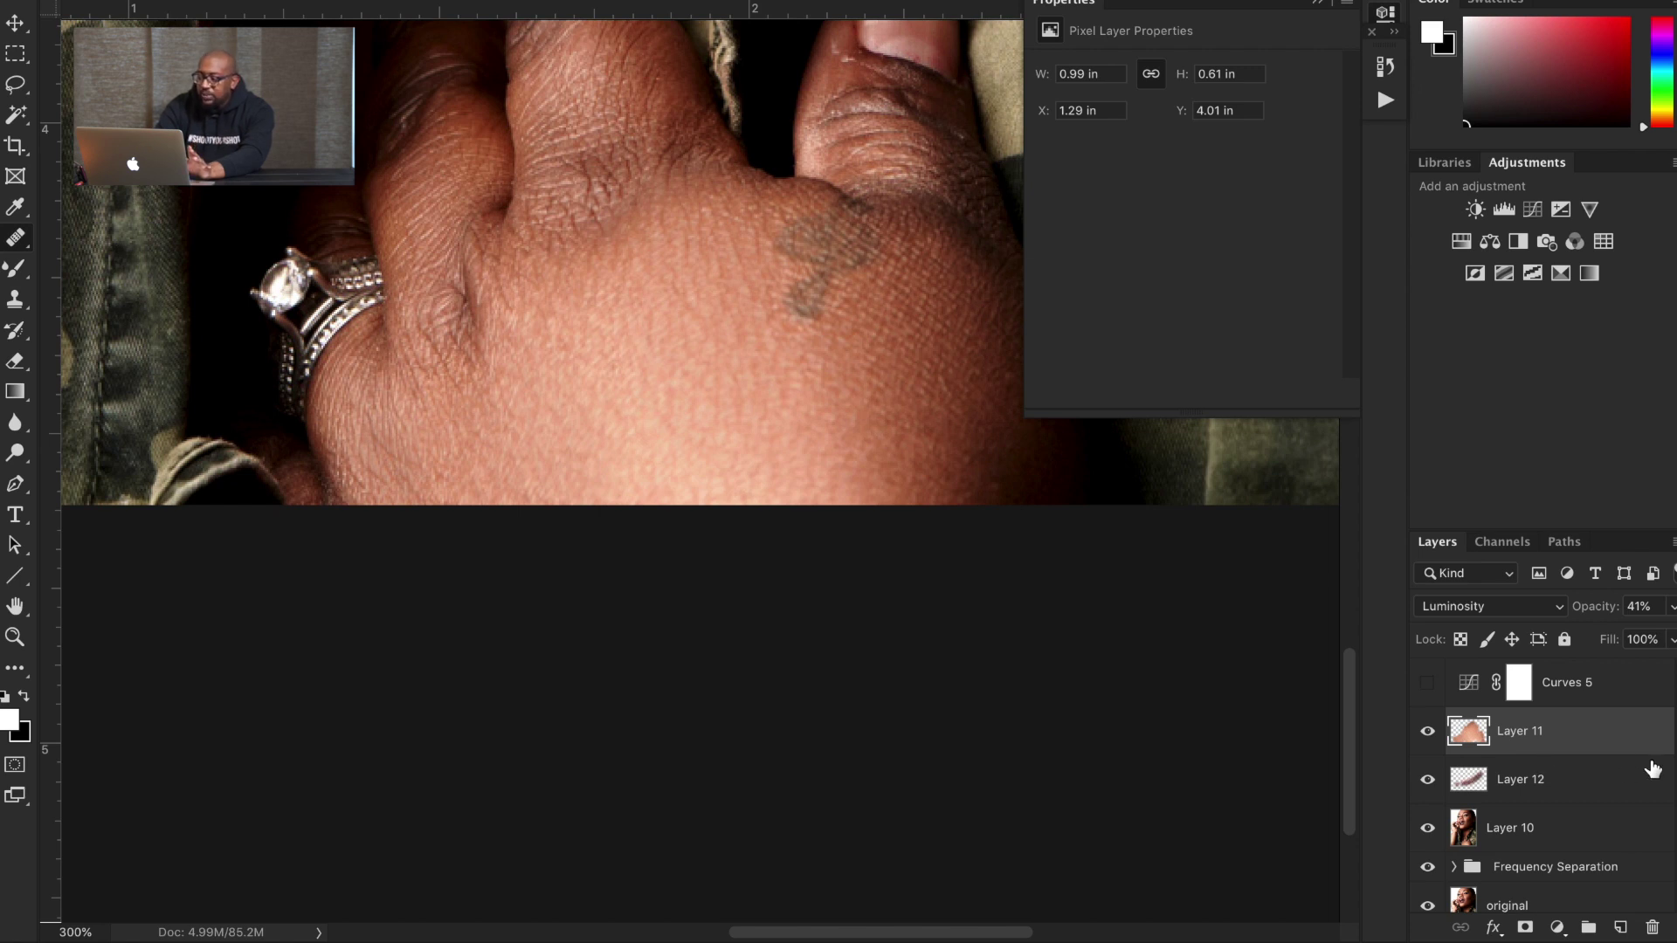
Step: Make the Curves 5 adjustment visible and open its curve settings with the whole portrait in view
scroll(1591, 749, "down", 2)
scroll(1591, 749, "down", 8)
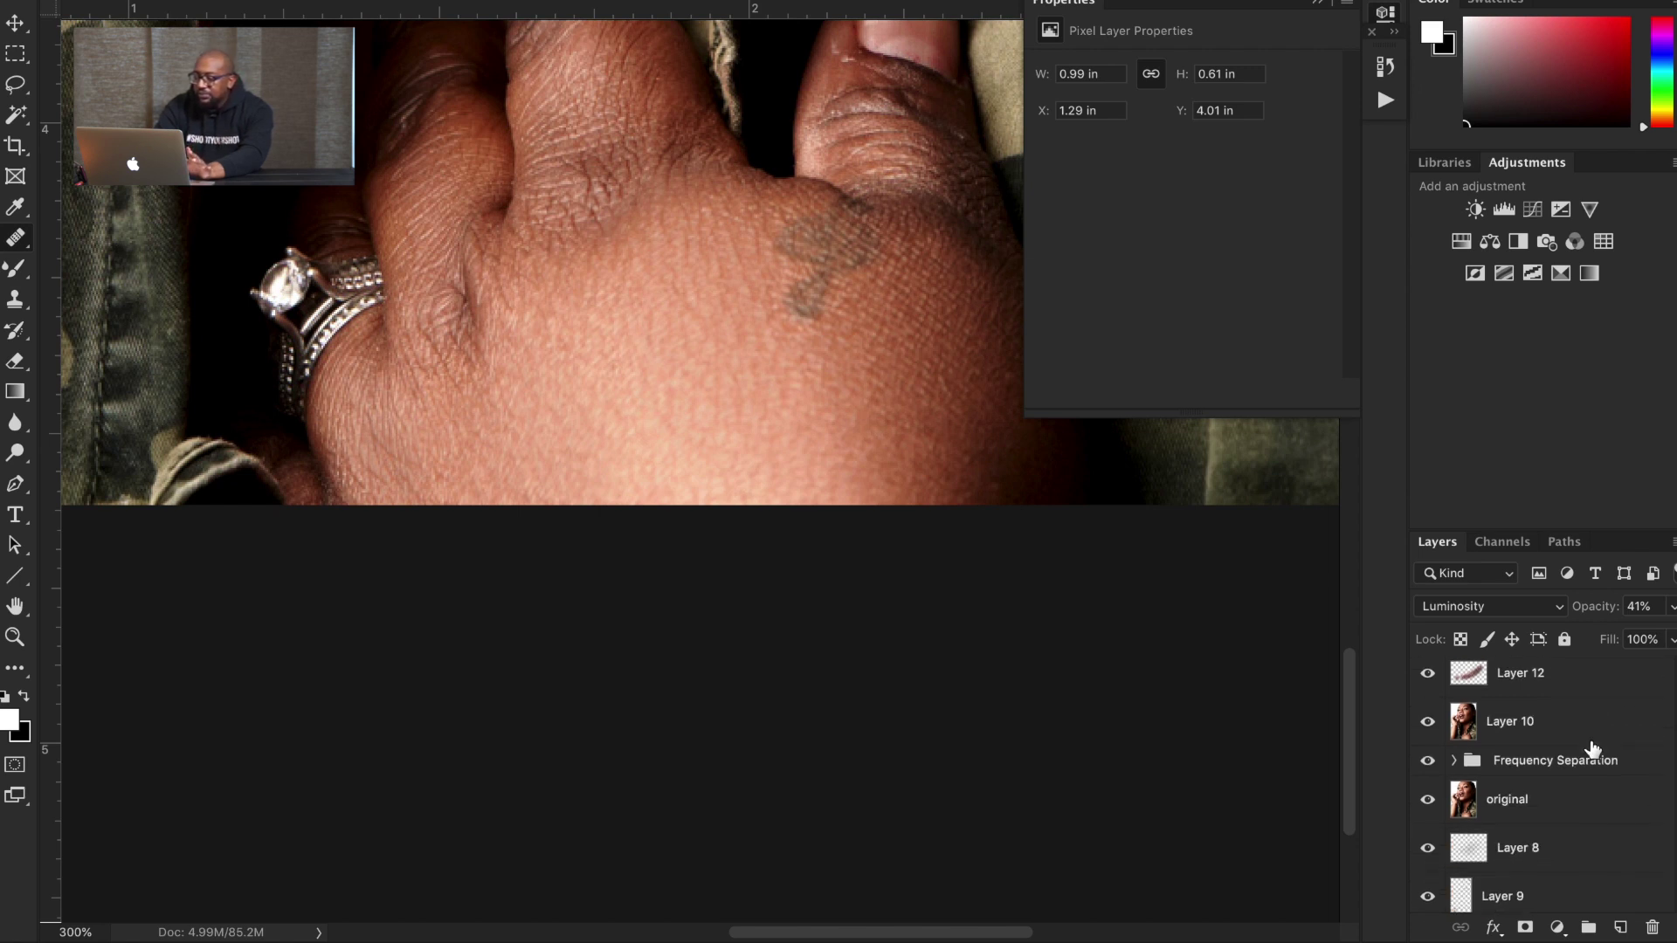
scroll(1591, 749, "up", 10)
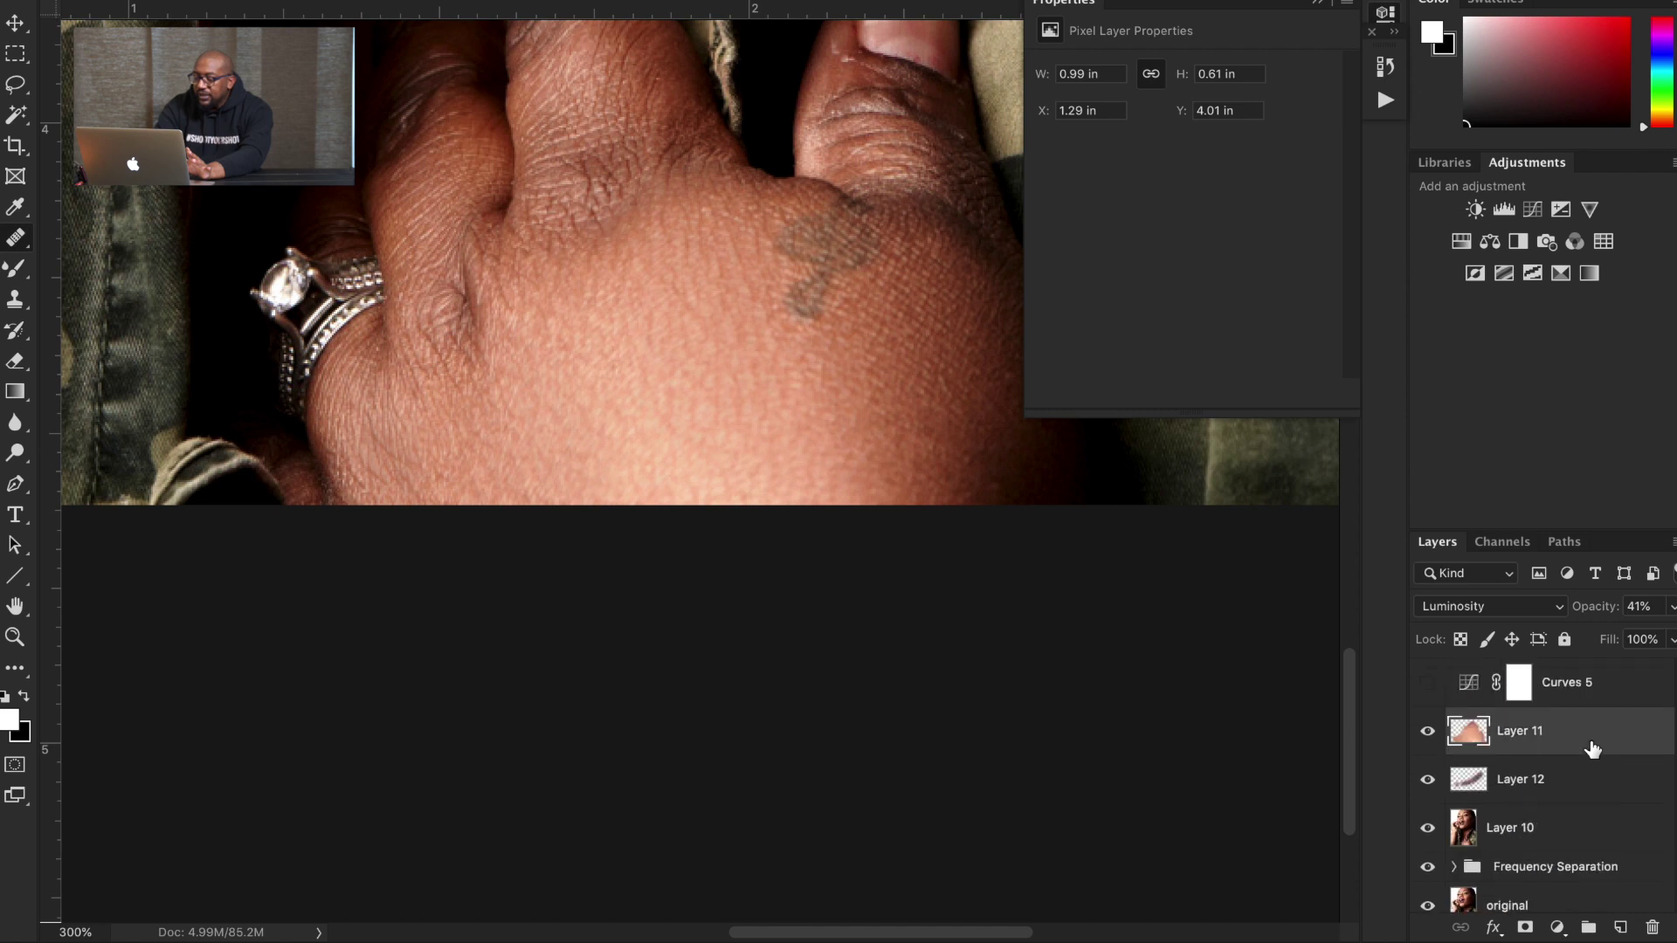
scroll(1591, 749, "down", 15)
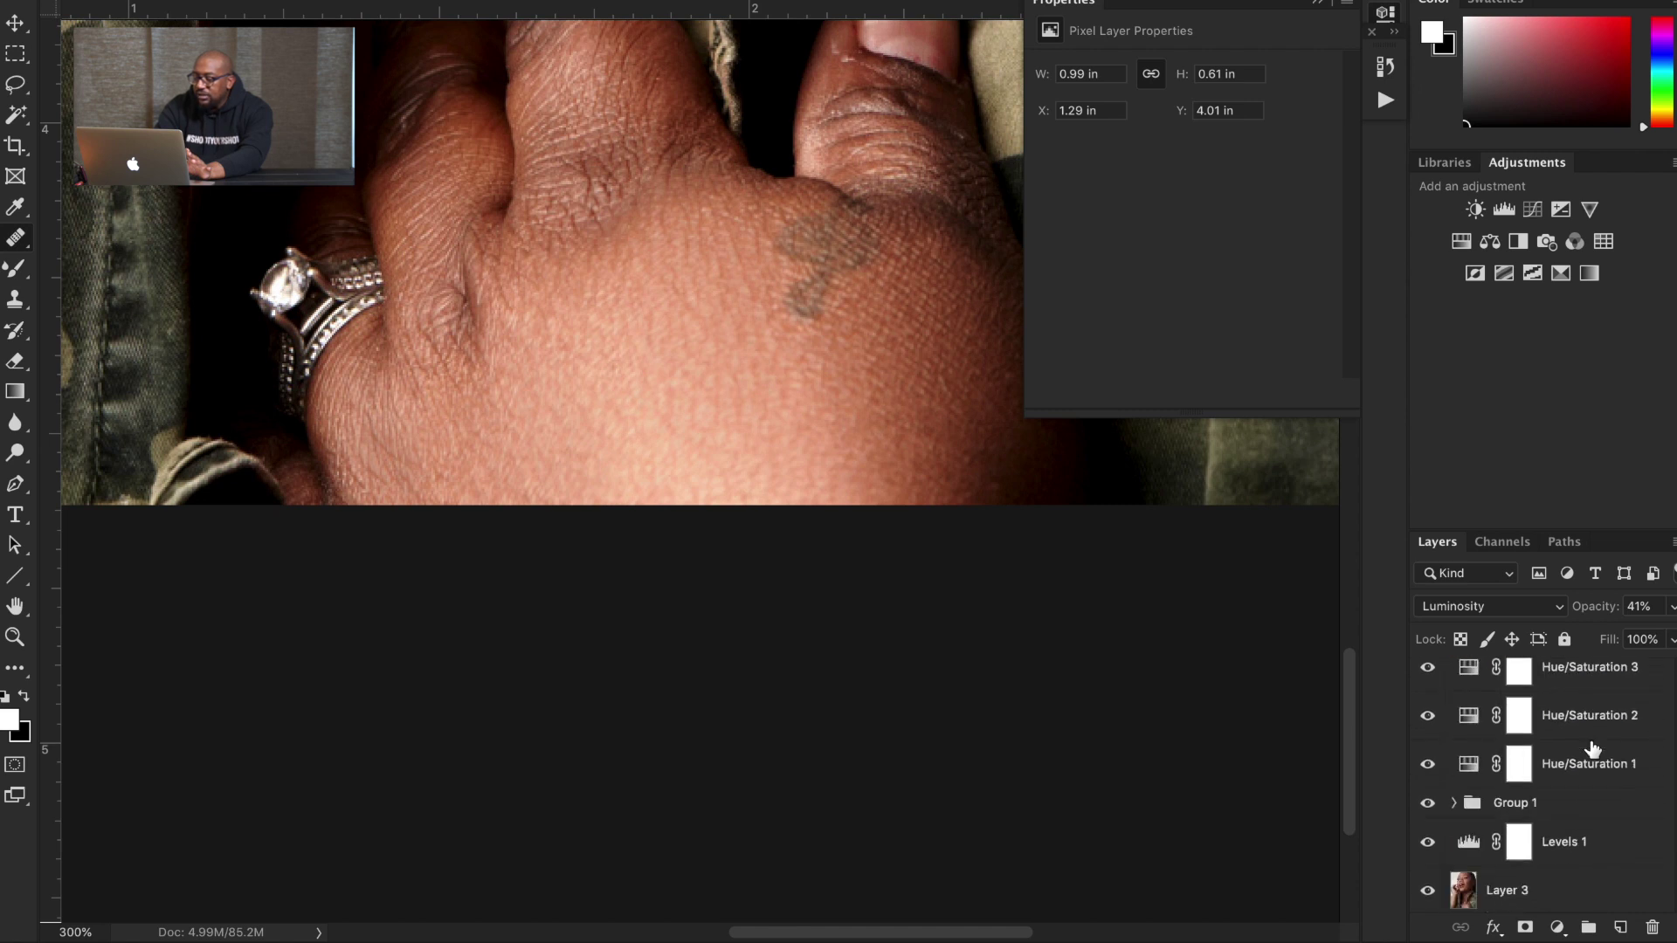
scroll(1592, 749, "up", 15)
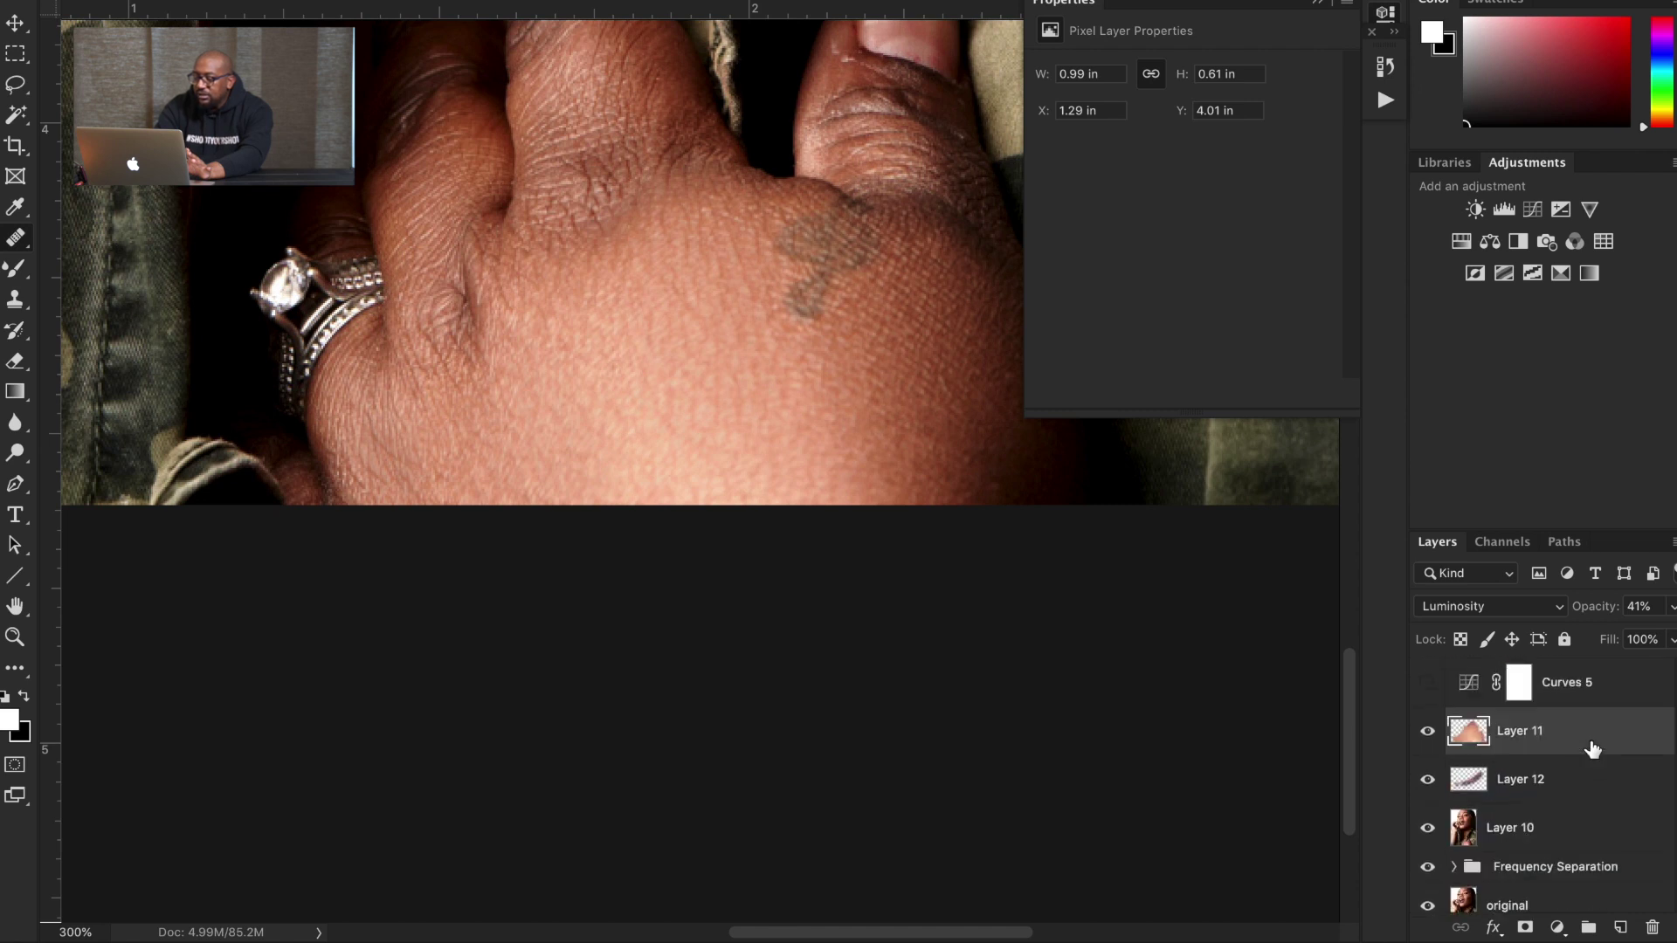
left_click(1426, 684)
key("ctrl+0")
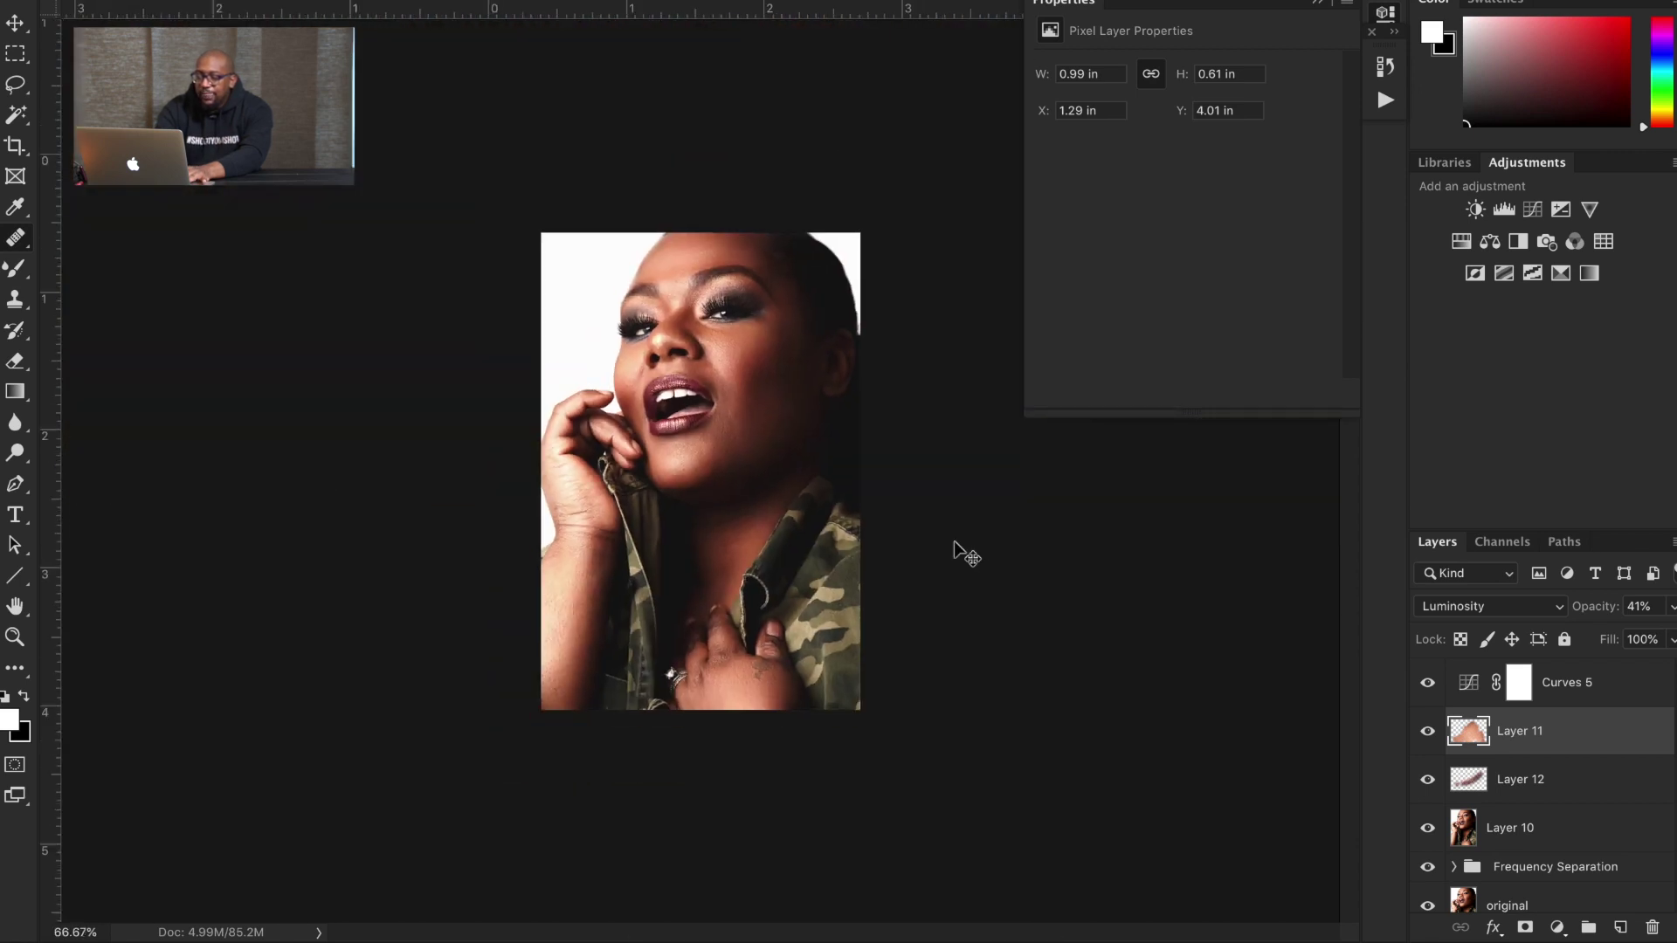
left_click(1602, 692)
left_click(1471, 686)
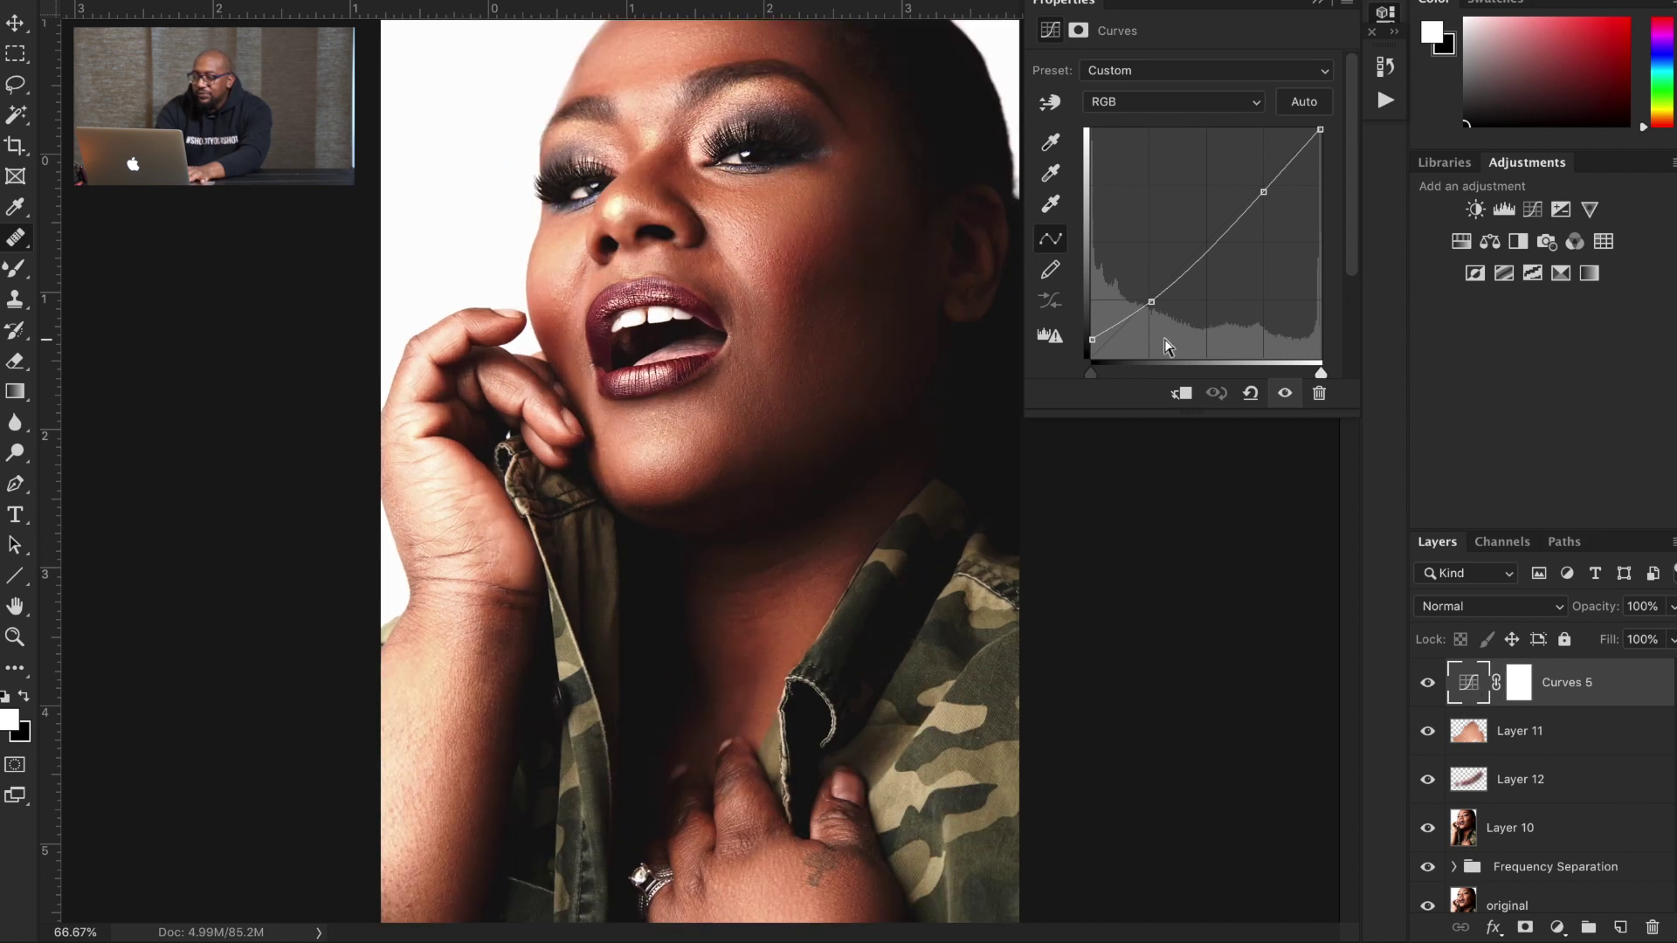
Step: Compare the portrait with the Curves 5 adjustment hidden and shown, leaving it visible and viewing the whole image
key("super+1")
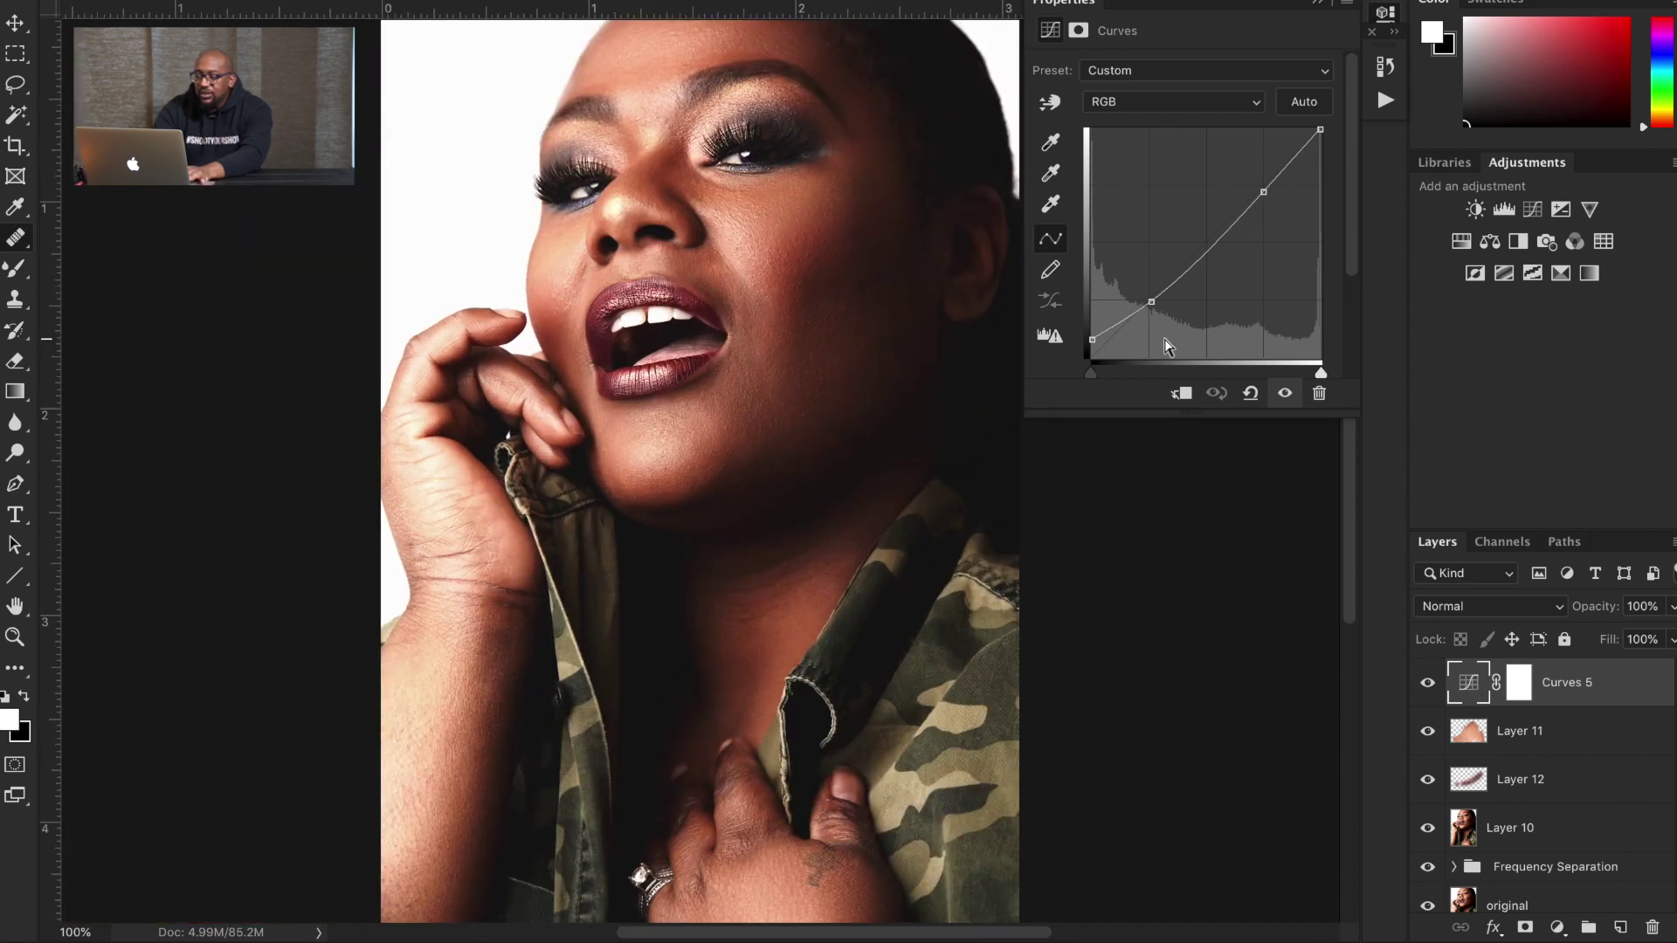
left_click(1427, 685)
left_click(1428, 687)
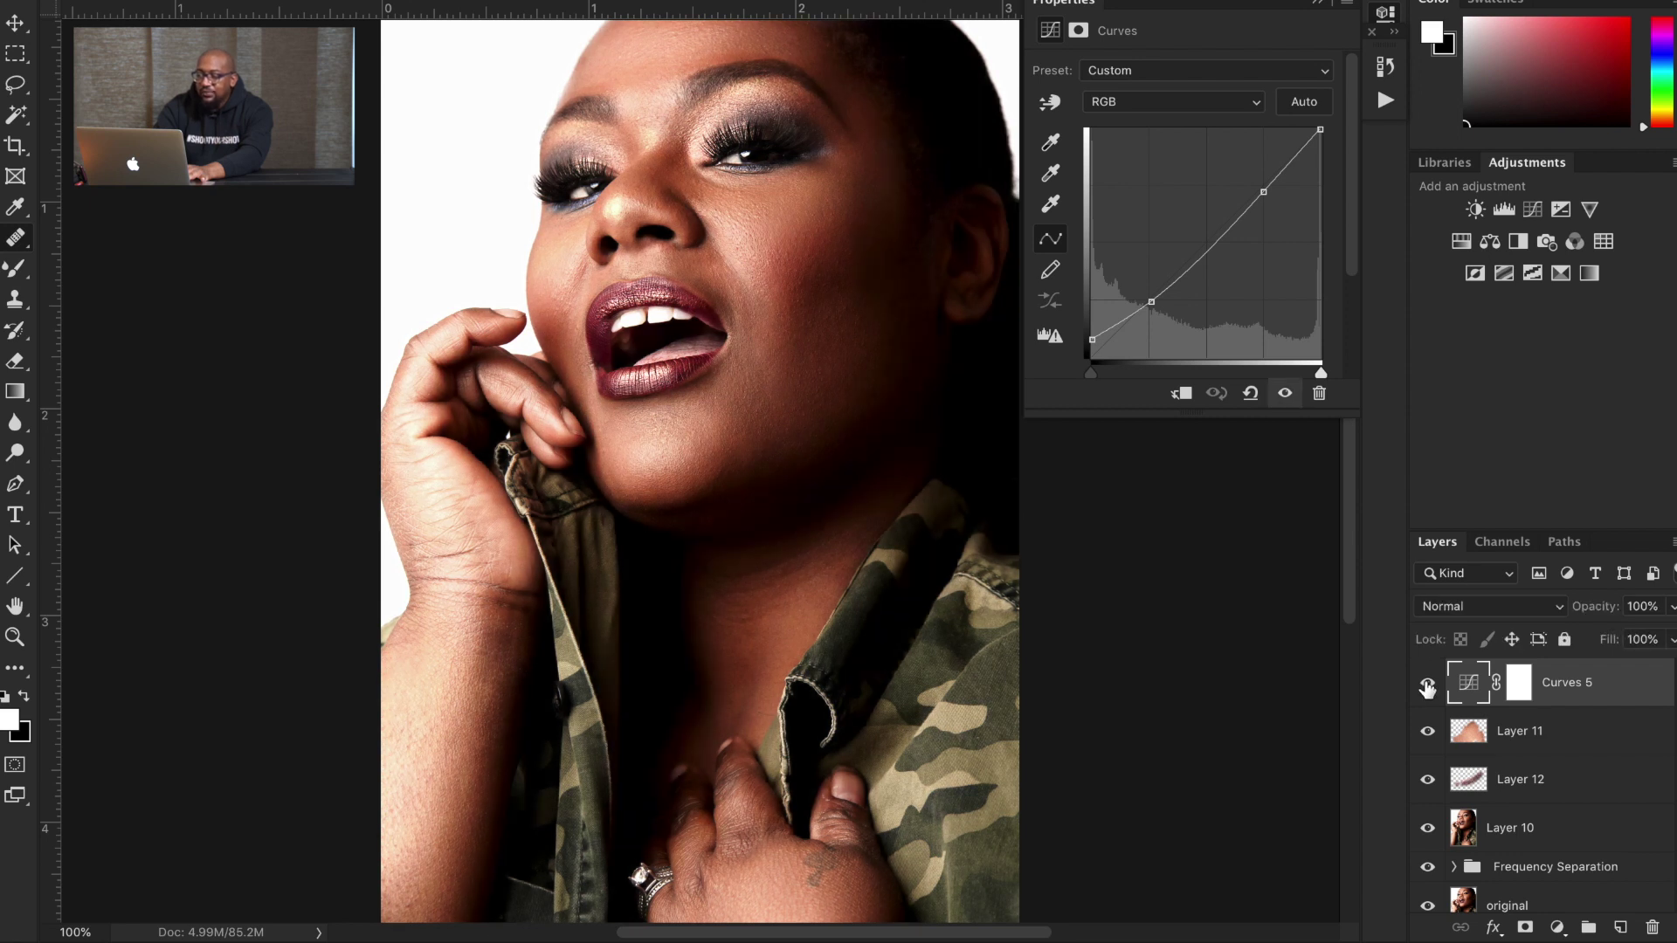
left_click(1428, 687)
left_click(1427, 686)
left_click(1428, 686)
left_click(1427, 687)
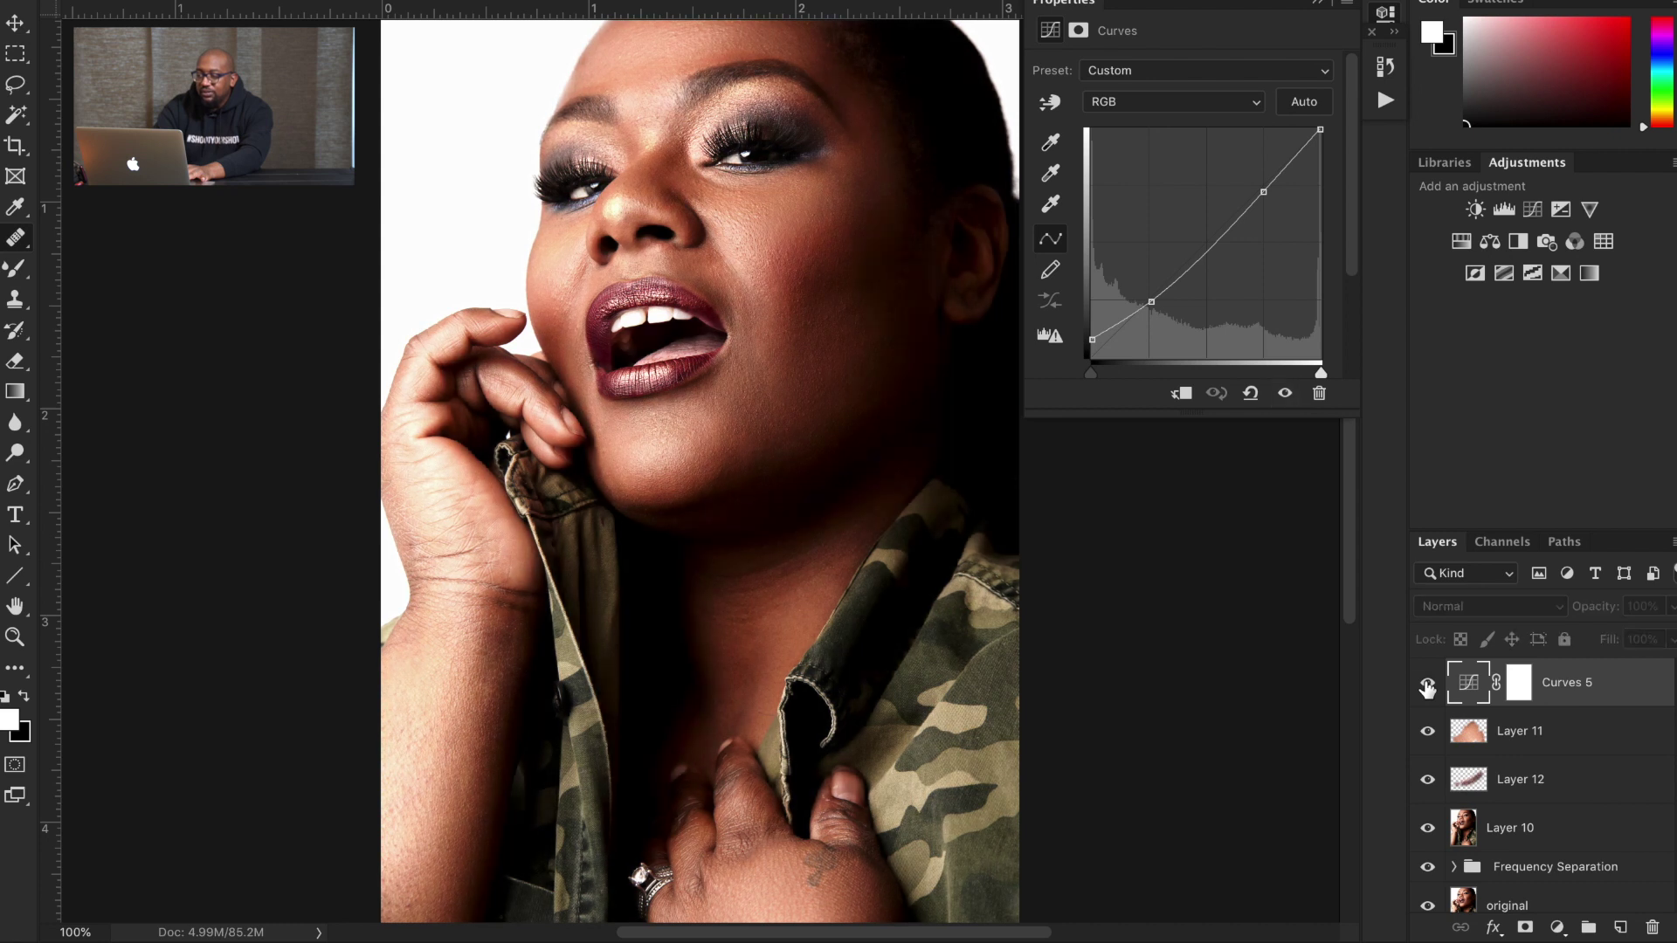
key("ctrl+minus")
key("ctrl+minus")
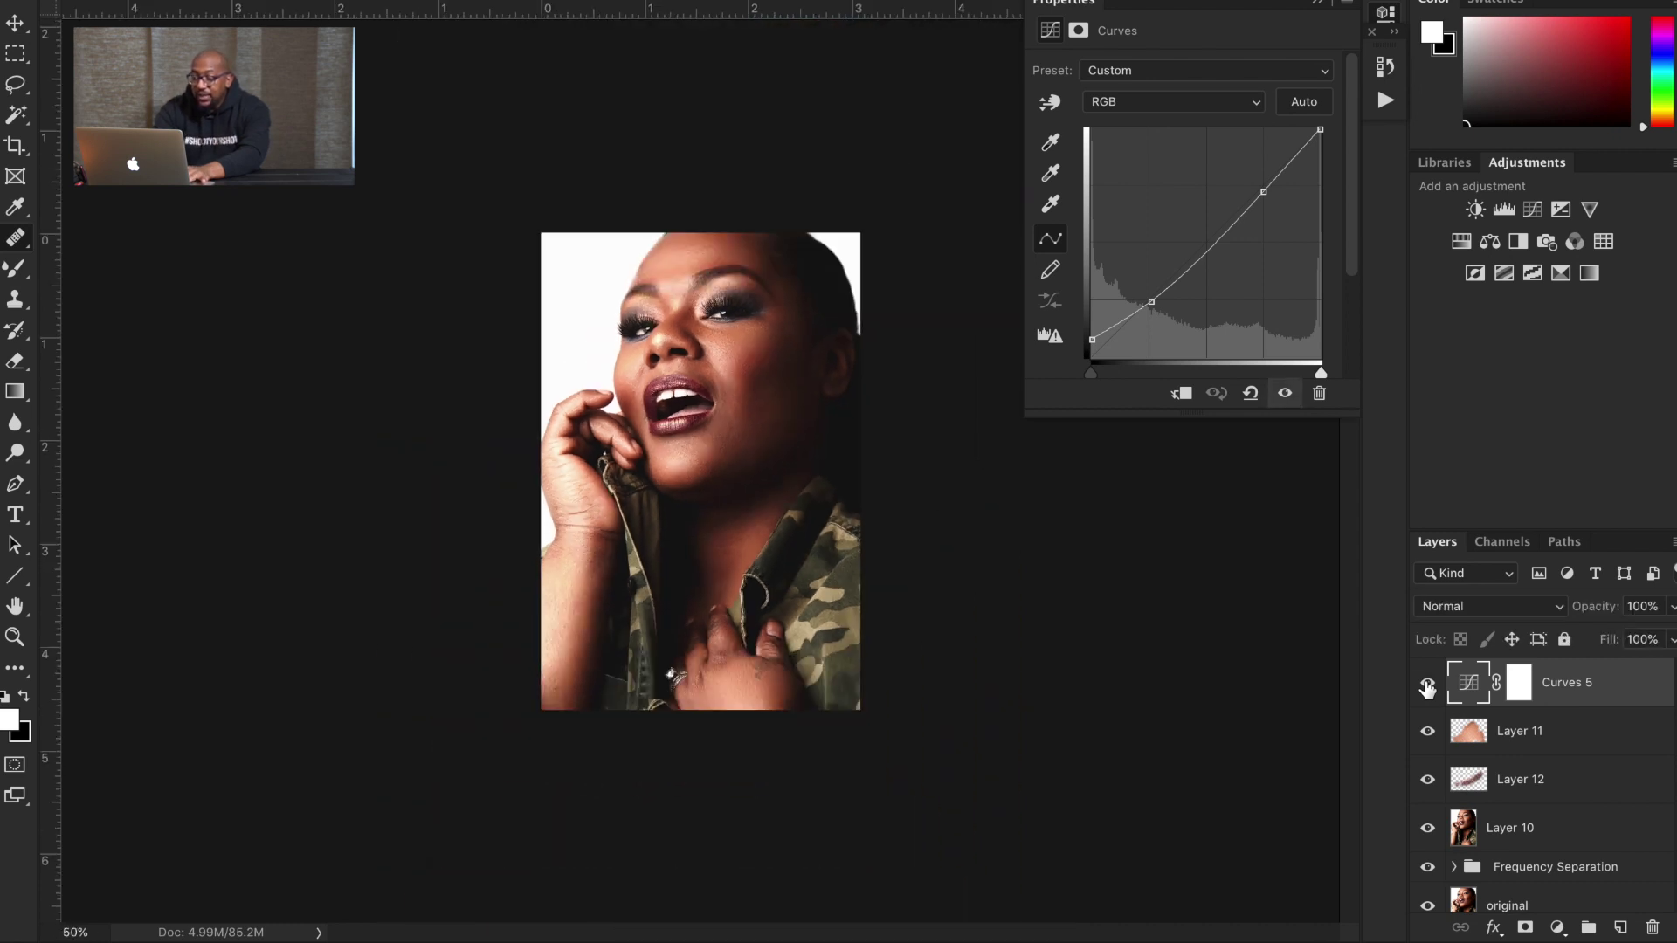